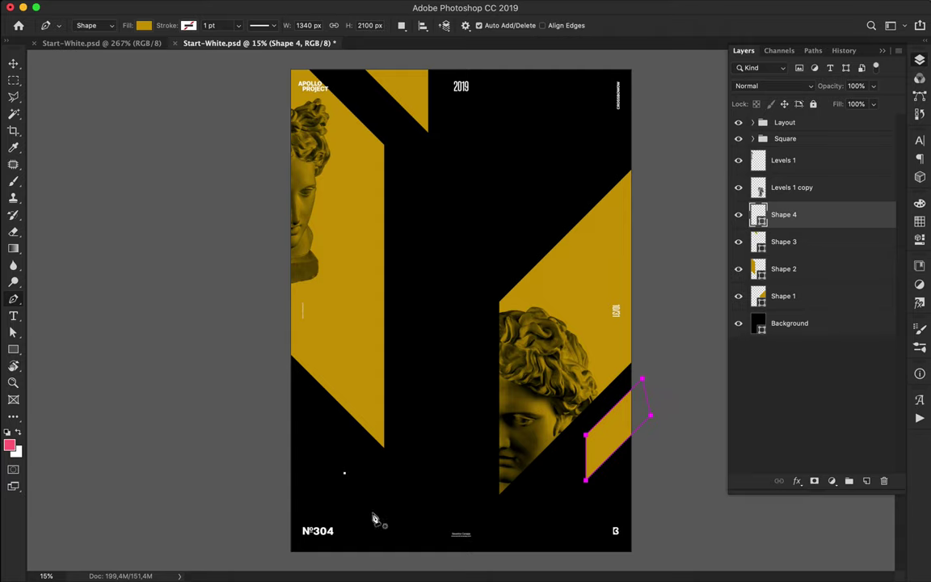
Step: Draw a large gold diagonal band with the Pen tool, parallel to the existing shape, across the poster's upper right area
key("p")
left_click(646, 125)
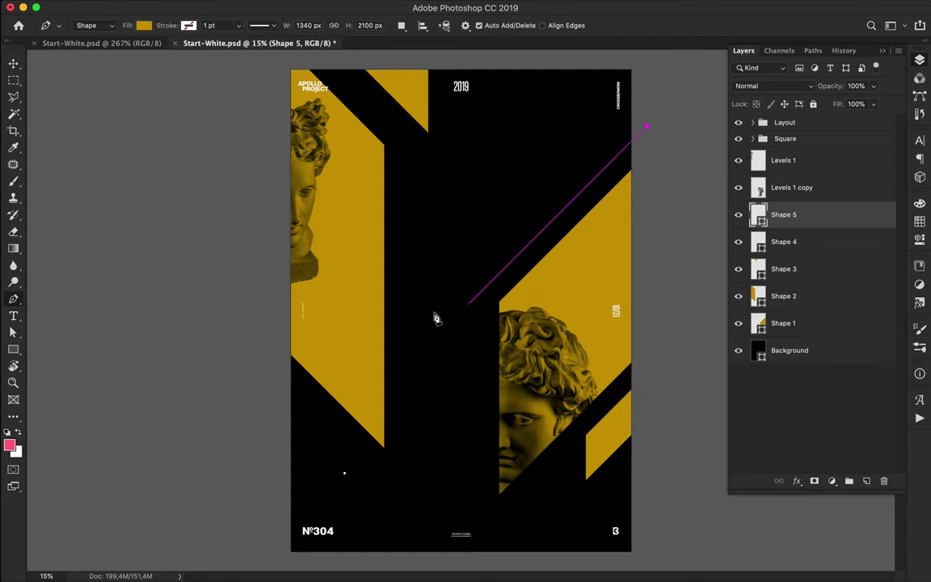
left_click(426, 177)
left_click(543, 59)
left_click(646, 54)
left_click(647, 126)
key("v")
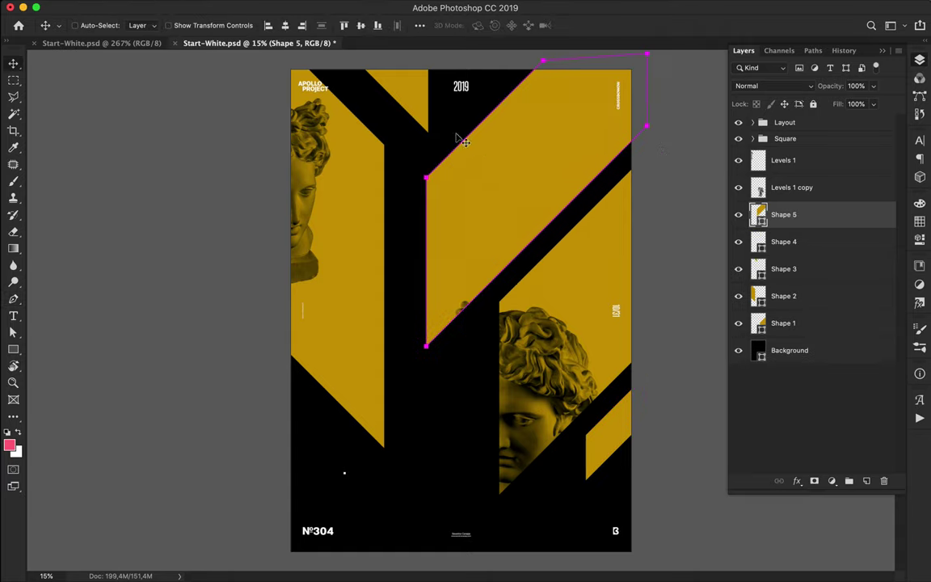
key("p")
left_click(449, 124)
left_click(449, 241)
left_click(633, 60)
key("super+z")
key("super+z")
key("super+z")
Step: Draw a smaller slanted four-sided shape with the Pen tool, overlapping the upper left part of the new large gold band
left_click(529, 57)
left_click(450, 135)
left_click(451, 225)
left_click(611, 64)
left_click(529, 58)
left_click(528, 60)
Step: Fill the smaller slanted shape with a darker olive-gold swatch
key("a")
left_click(193, 25)
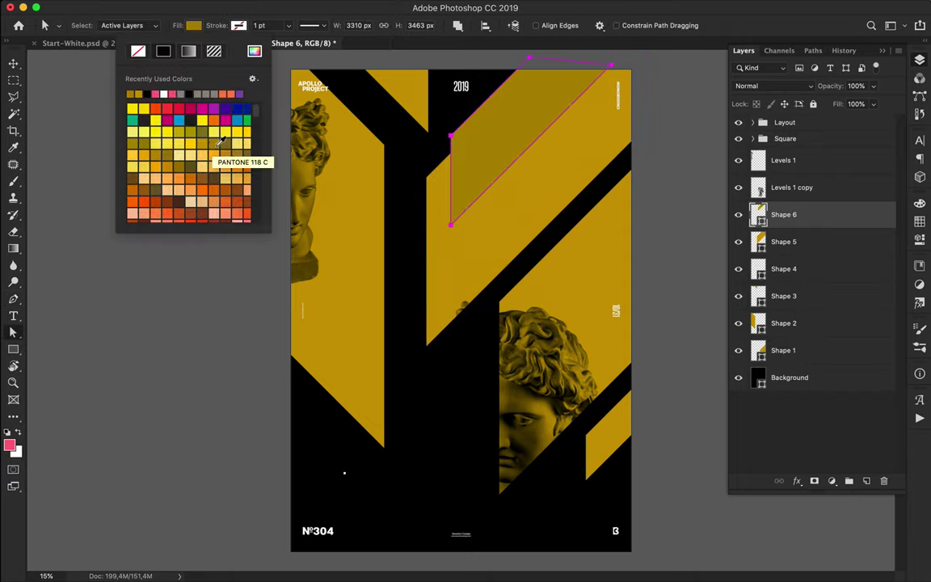
left_click(201, 145)
key("v")
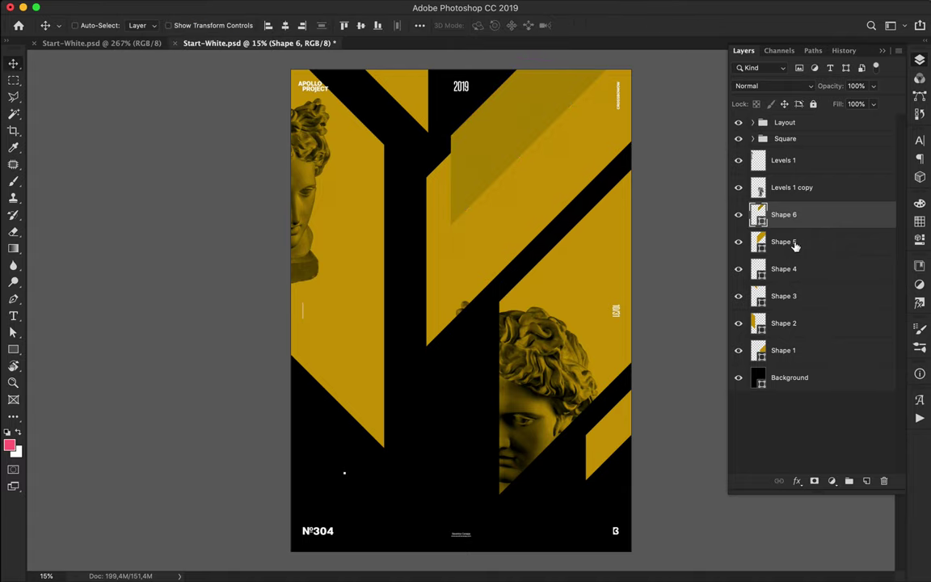
Step: Open the layer style settings of Shape 6 and add a drop shadow to it
right_click(800, 216)
left_click(834, 262)
double_click(816, 216)
left_click(478, 314)
Step: Sample the drop shadow colour from the olive-gold shape and darken it by raising its black component
left_click(561, 295)
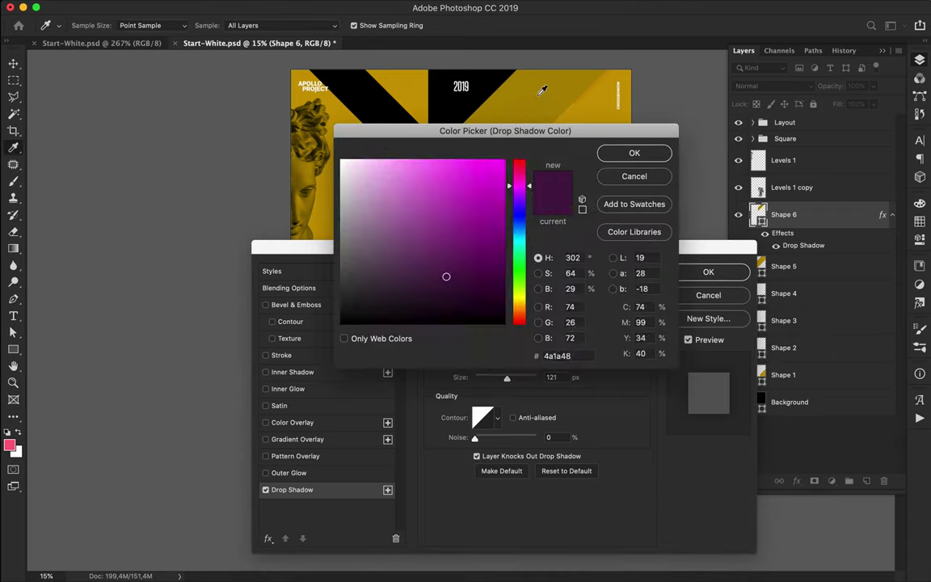
left_click(544, 89)
left_click(646, 350)
key("shift+Up")
key("shift+Up")
key("shift+Up")
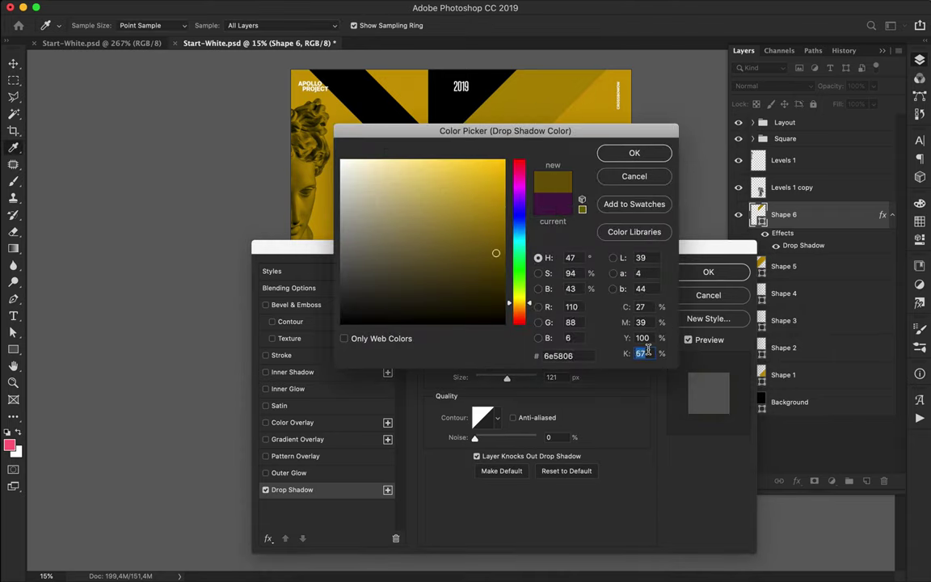
left_click(629, 156)
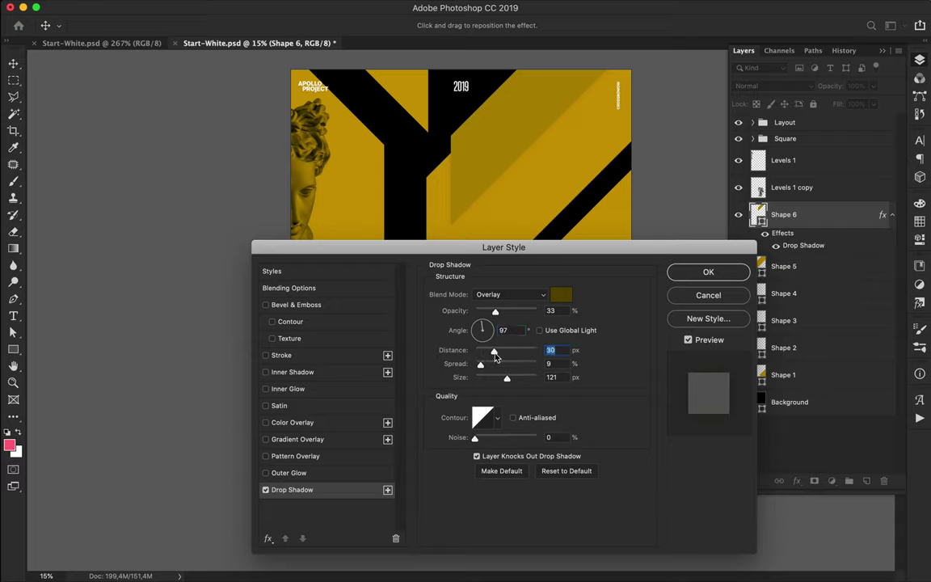
Step: Set the drop shadow of Shape 6 to Multiply with 38% opacity, 0 px distance and 25% spread
mouse_move(495, 316)
left_mouse_down()
mouse_move(521, 313)
mouse_move(501, 314)
left_mouse_up()
left_click(509, 294)
left_click(497, 193)
left_click_drag(509, 353, 450, 347)
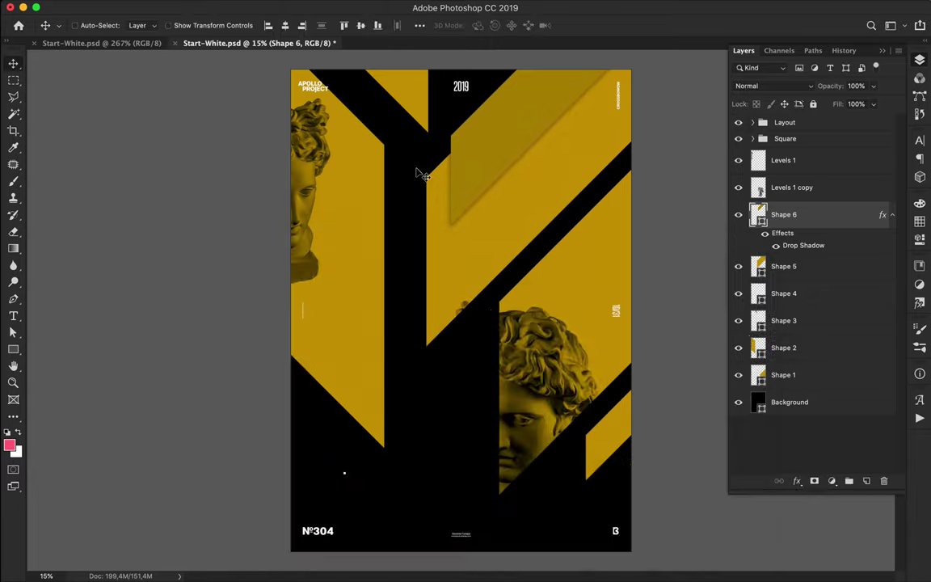
Step: Reopen the drop shadow settings of Shape 6 and set the size to 196 px and the spread to 31%
scroll(416, 172, "up", 10)
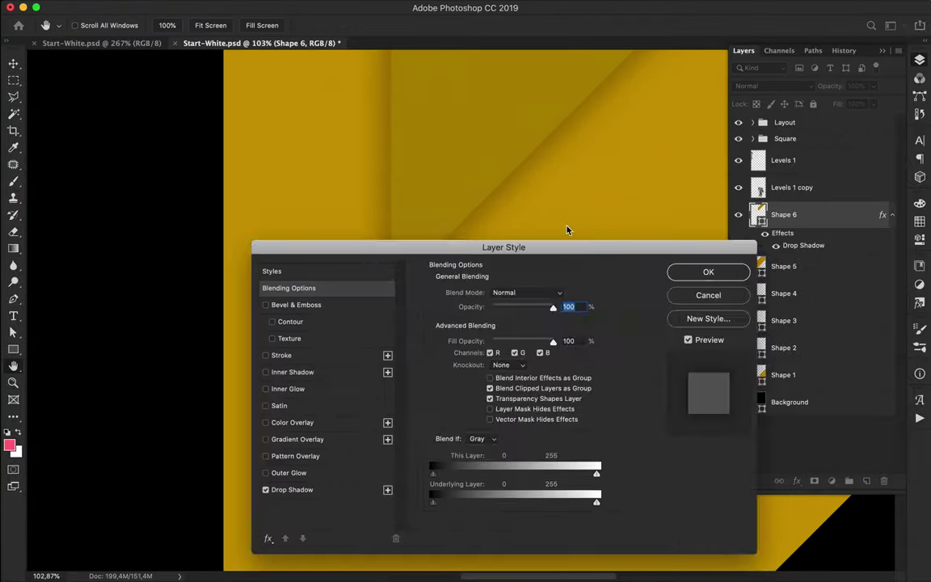
left_click_drag(459, 248, 689, 104)
left_click(523, 344)
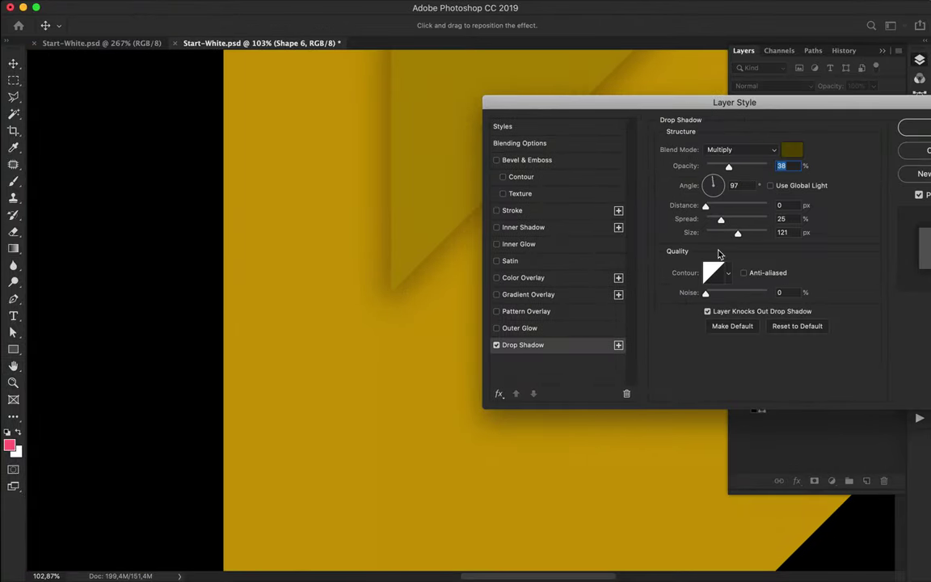
left_click_drag(737, 233, 757, 236)
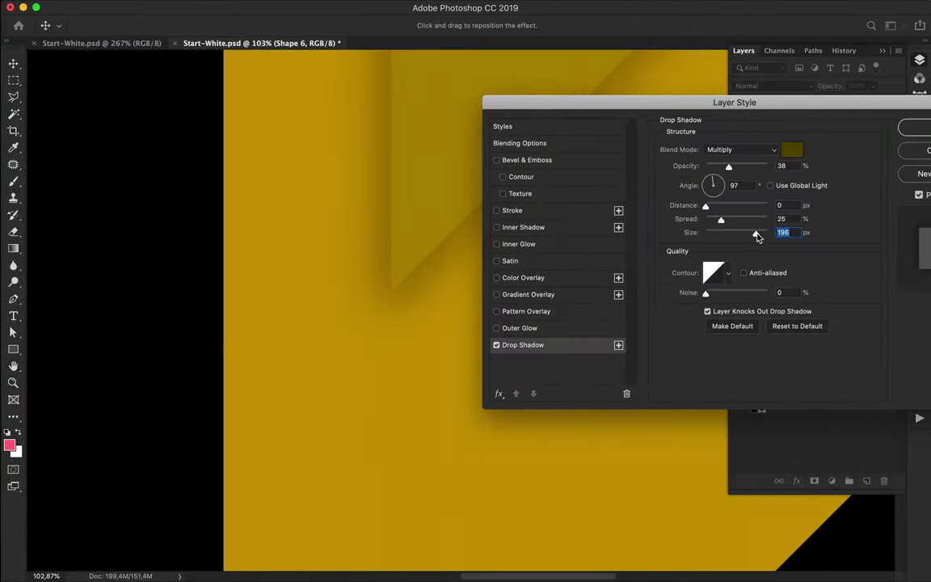
left_click(713, 272)
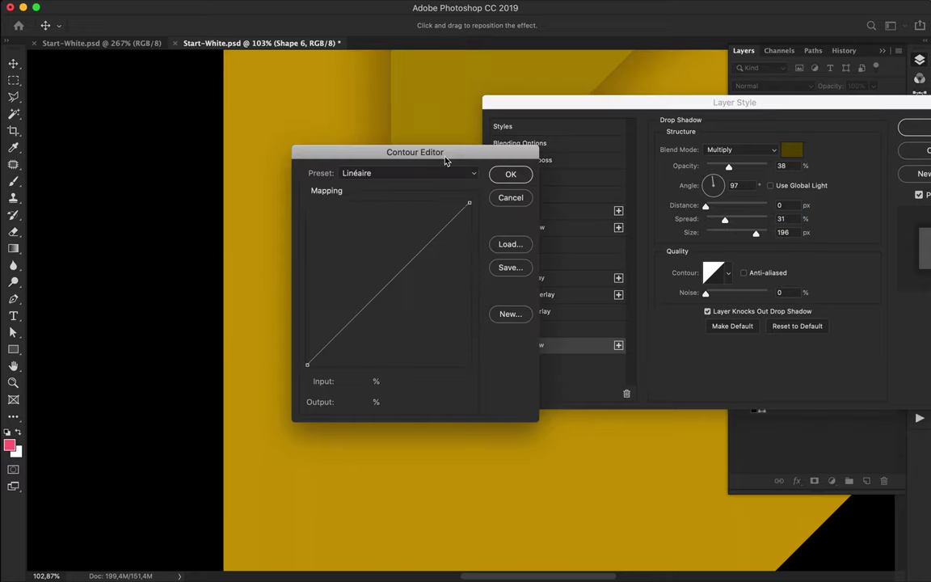
left_click_drag(556, 365, 644, 296)
left_click(756, 202)
left_click(716, 273)
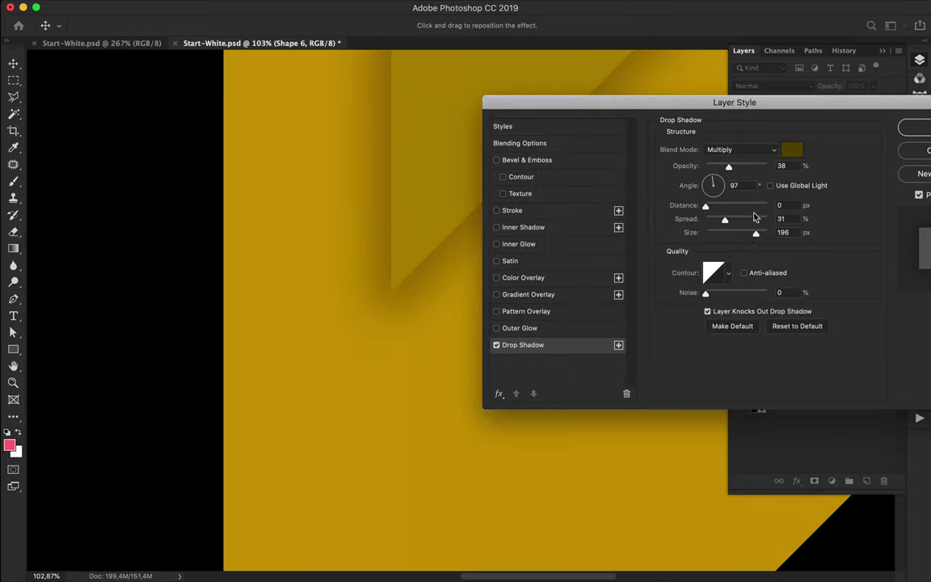
left_click(758, 204)
Step: Try the preset contours on the drop shadow and a Satin effect on Shape 6, reverting both
left_click(727, 273)
left_click(665, 302)
left_click(690, 301)
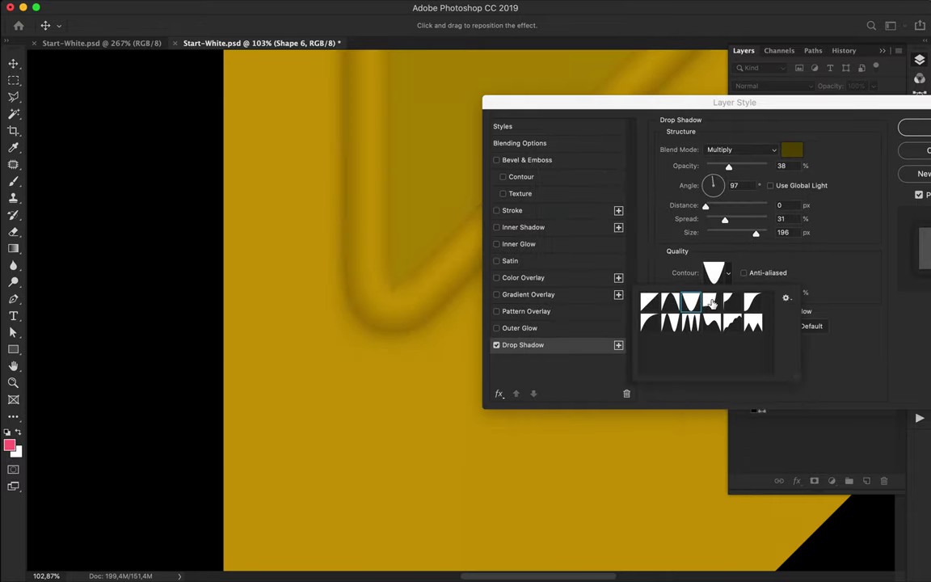
left_click(710, 302)
left_click(730, 303)
left_click(751, 303)
left_click(756, 323)
left_click(753, 305)
left_click(653, 326)
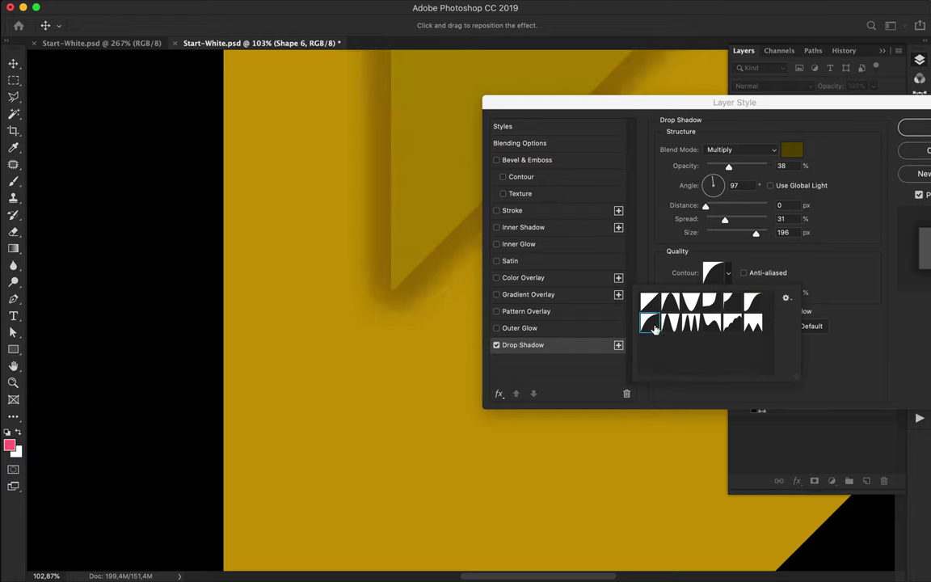
left_click(669, 324)
left_click(691, 323)
left_click(711, 323)
left_click(731, 323)
left_click(753, 323)
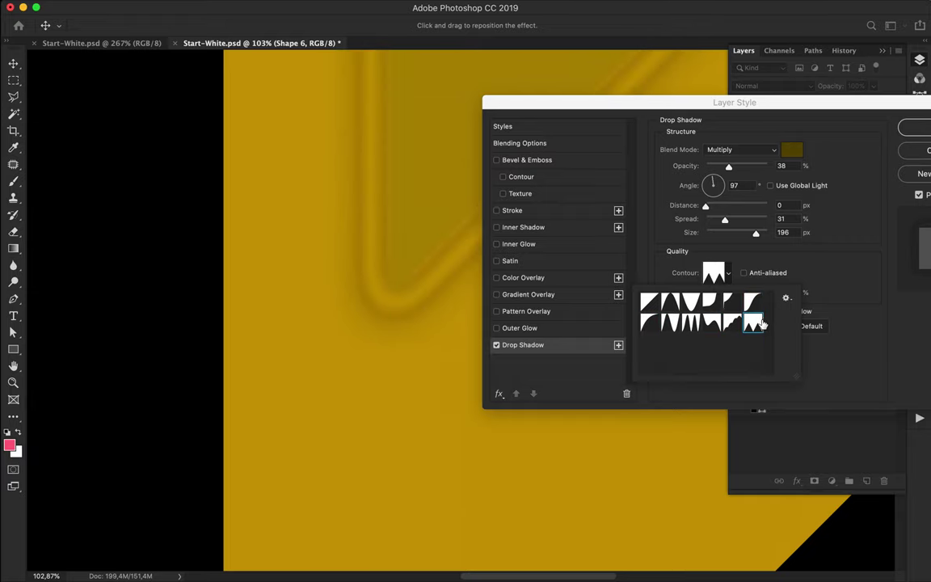
left_click(754, 302)
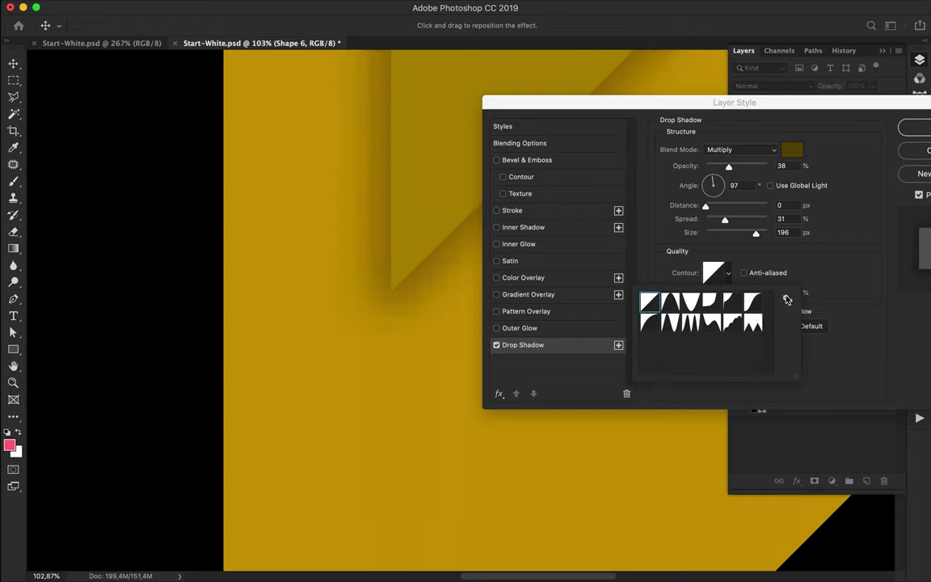
left_click(857, 109)
left_click(532, 264)
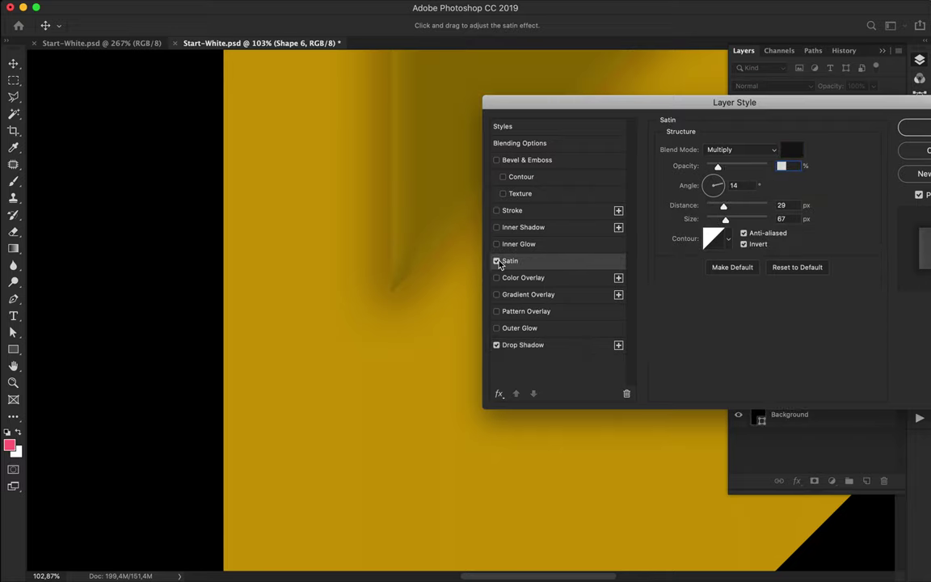
left_click(496, 260)
Step: Add a Bevel & Emboss effect to Shape 6 and apply the layer style
left_click(540, 161)
left_click_drag(656, 102, 345, 221)
left_click(624, 244)
key("super+minus")
scroll(567, 162, "up", 3)
scroll(567, 162, "right", 4)
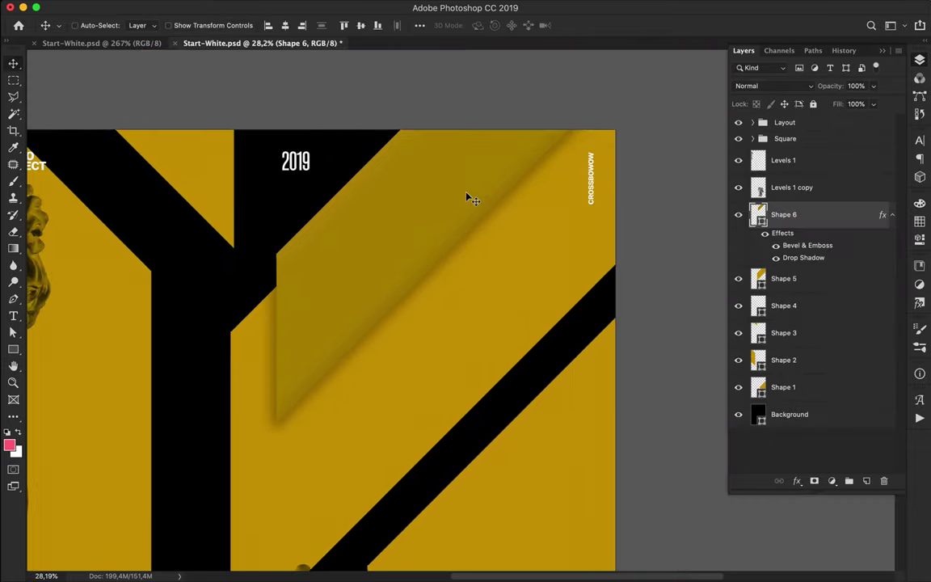
Step: Reopen the bevel of Shape 6 and set depth 251%, size 191 px, highlight opacity 18% and shadow opacity 22%
double_click(841, 218)
left_click_drag(468, 198, 737, 265)
left_click(517, 314)
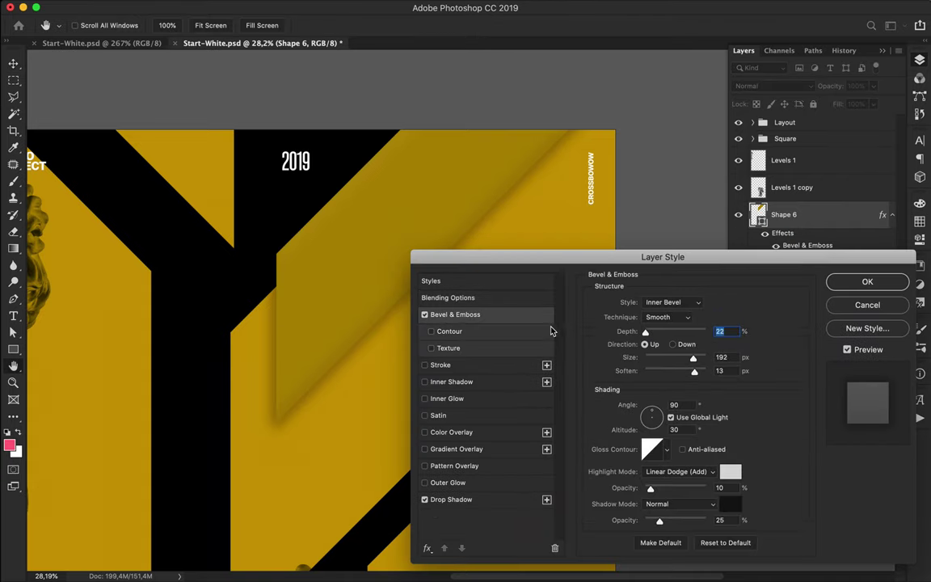
left_click_drag(646, 335, 664, 336)
left_click(691, 359)
mouse_move(650, 488)
left_mouse_down()
mouse_move(687, 489)
mouse_move(660, 491)
left_mouse_up()
left_click(656, 520)
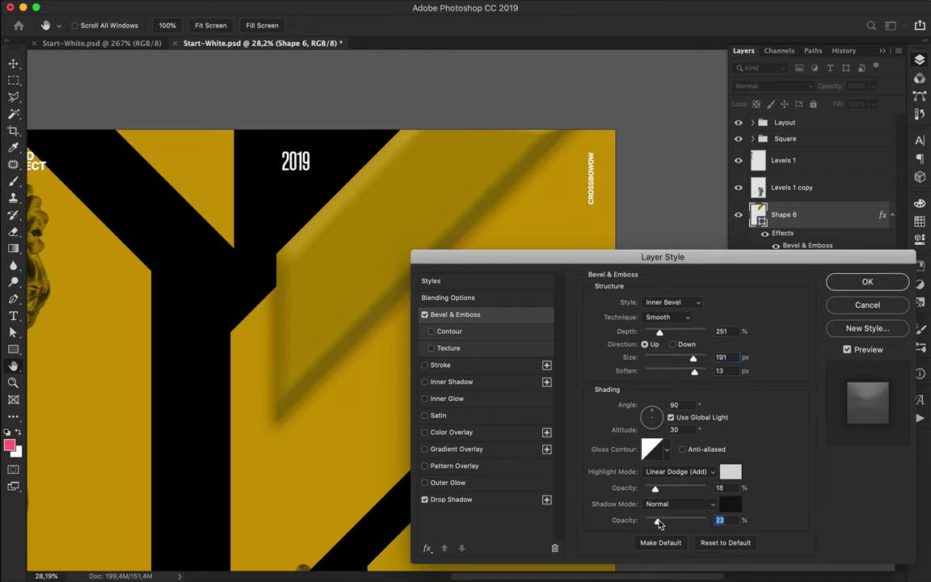
Step: Try several other bevel styles on Shape 6 and return to Inner Bevel
left_click(673, 302)
left_click(661, 312)
left_click(673, 303)
left_click(661, 280)
left_click(673, 303)
left_click(670, 327)
left_click(673, 302)
left_click(673, 311)
left_click(673, 302)
left_click(667, 273)
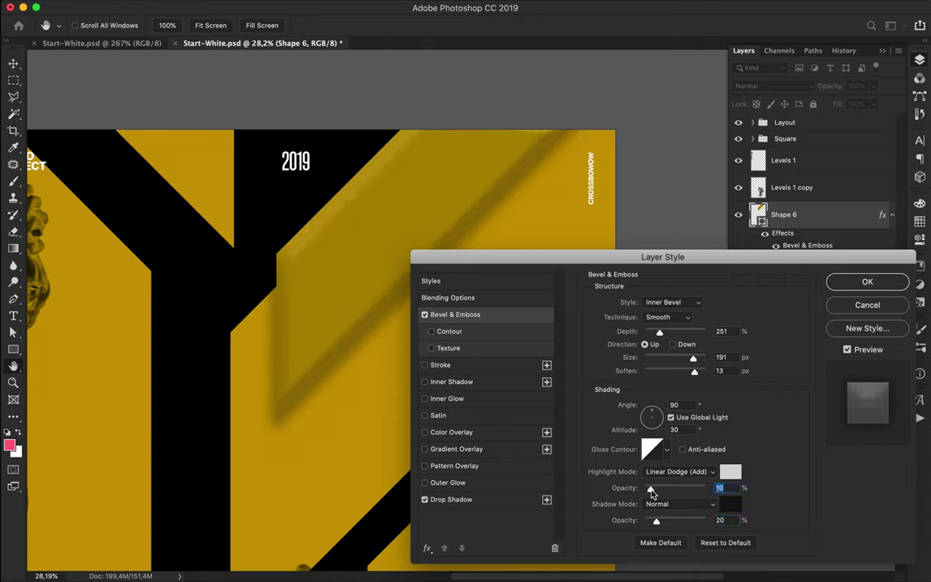
Step: Reduce the bevel's highlight opacity to 6% and shadow opacity to 4%, and apply the layer style
left_click_drag(657, 526, 648, 524)
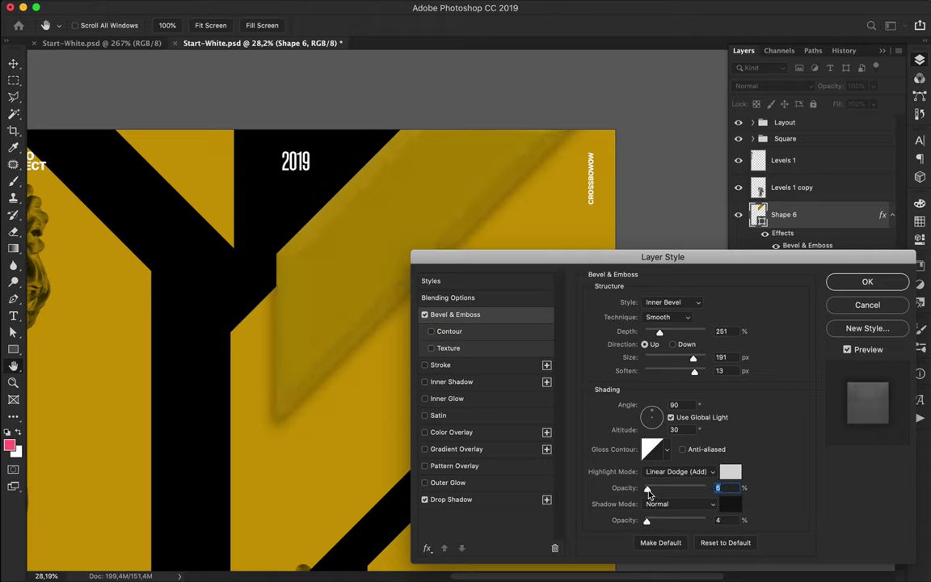
left_click(865, 282)
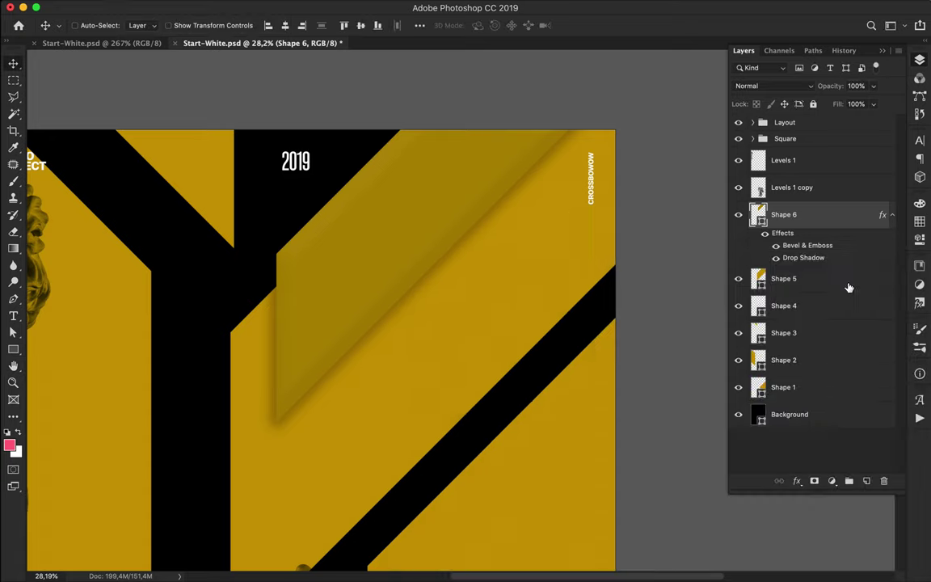
scroll(436, 370, "down", 5)
Step: Enable the Satin effect on Shape 6 and set its colour to white (ffffff)
double_click(832, 220)
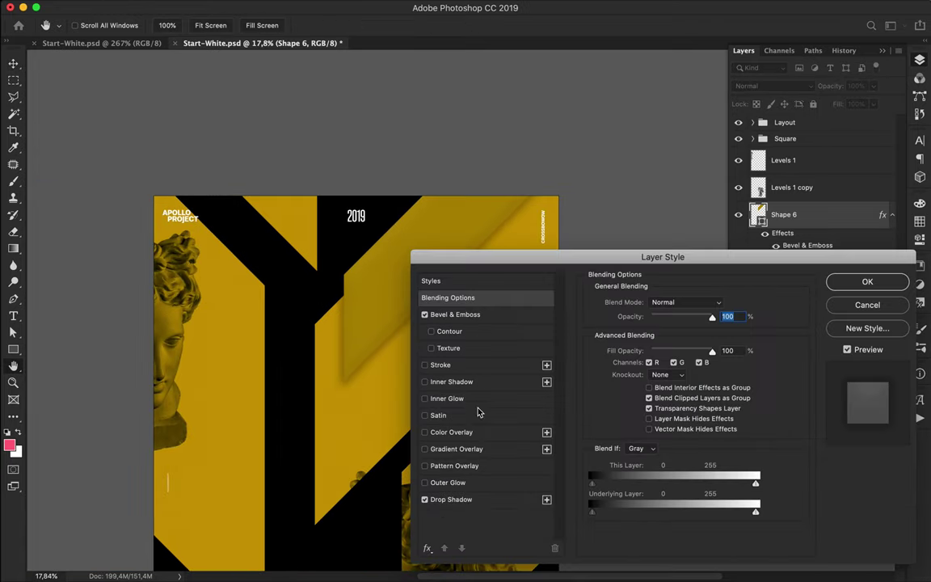
left_click(440, 414)
left_click_drag(639, 253, 714, 215)
left_click(794, 265)
left_click_drag(347, 186, 334, 148)
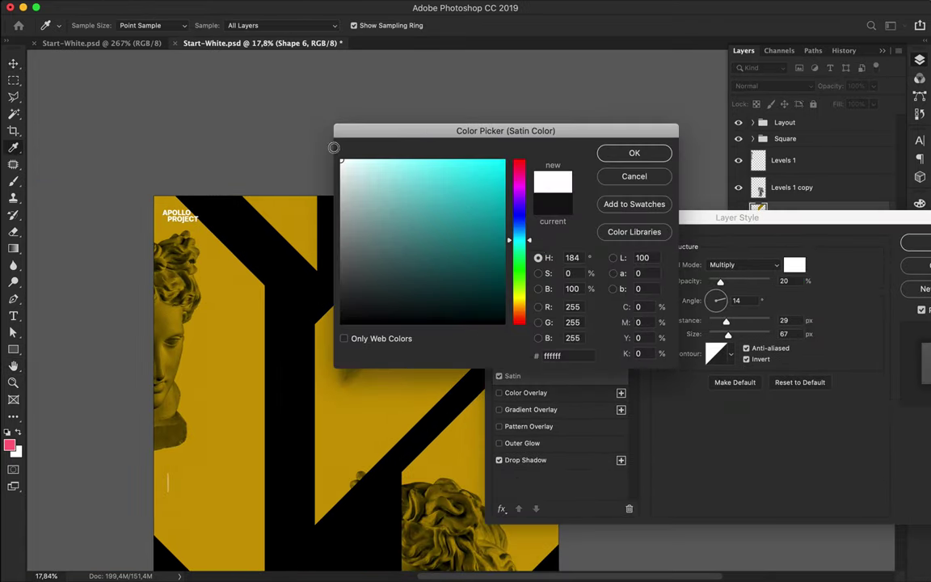
left_click_drag(418, 131, 643, 62)
left_click(853, 84)
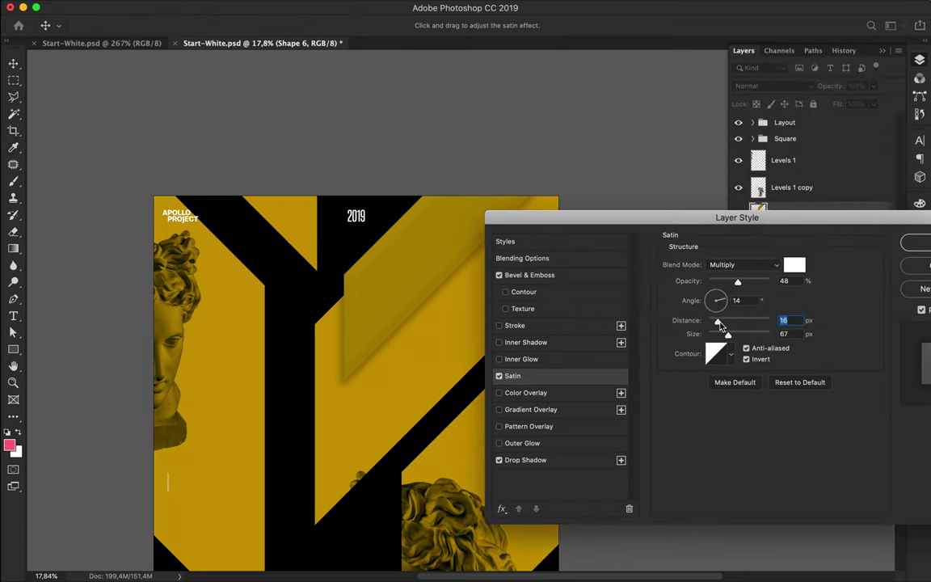
Step: Try the white satin in Normal mode with 35% opacity, 10 px distance and 32 px size, and turn the effect off
left_click(740, 264)
left_click(747, 213)
left_click_drag(736, 283, 731, 287)
mouse_move(729, 323)
left_mouse_down()
mouse_move(760, 321)
mouse_move(737, 336)
mouse_move(715, 320)
left_mouse_up()
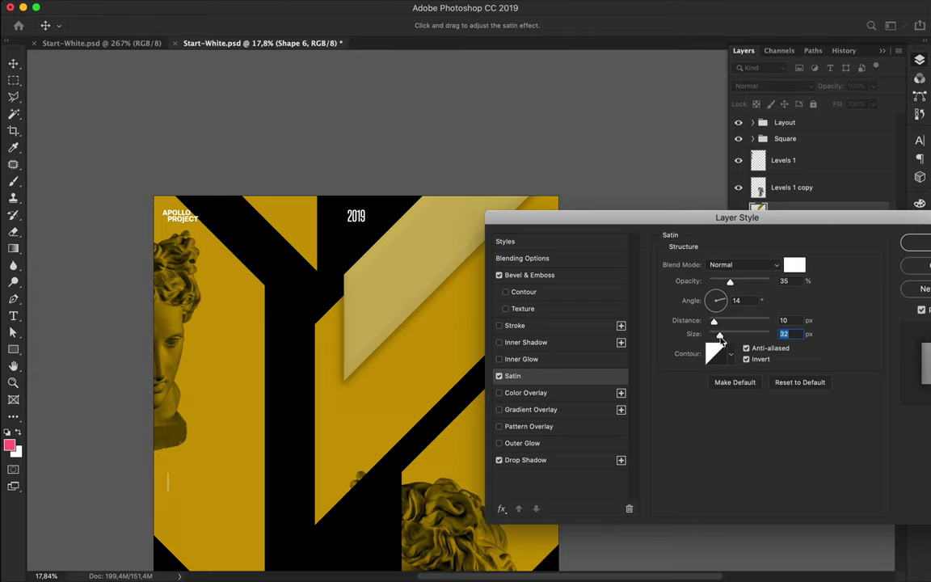
left_click_drag(730, 282, 720, 282)
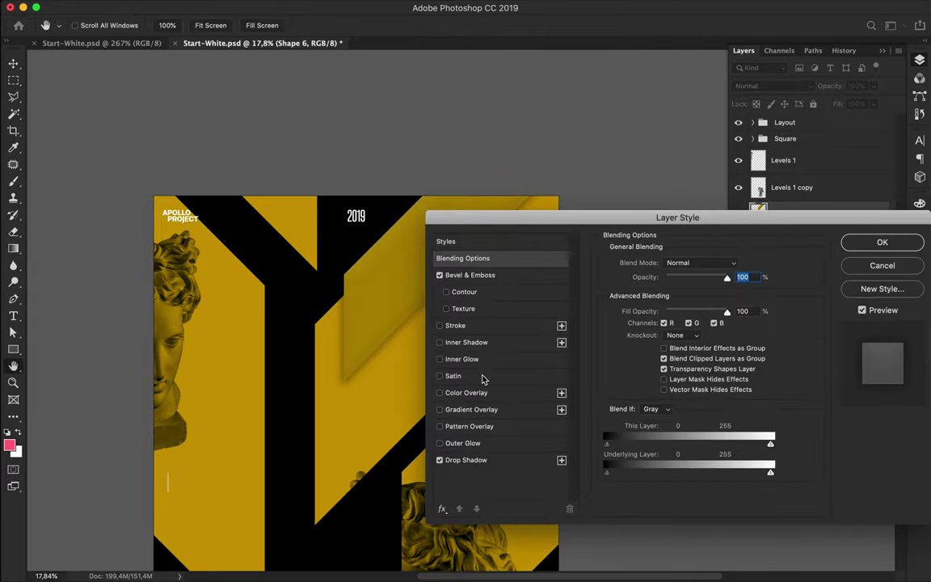
left_click(883, 243)
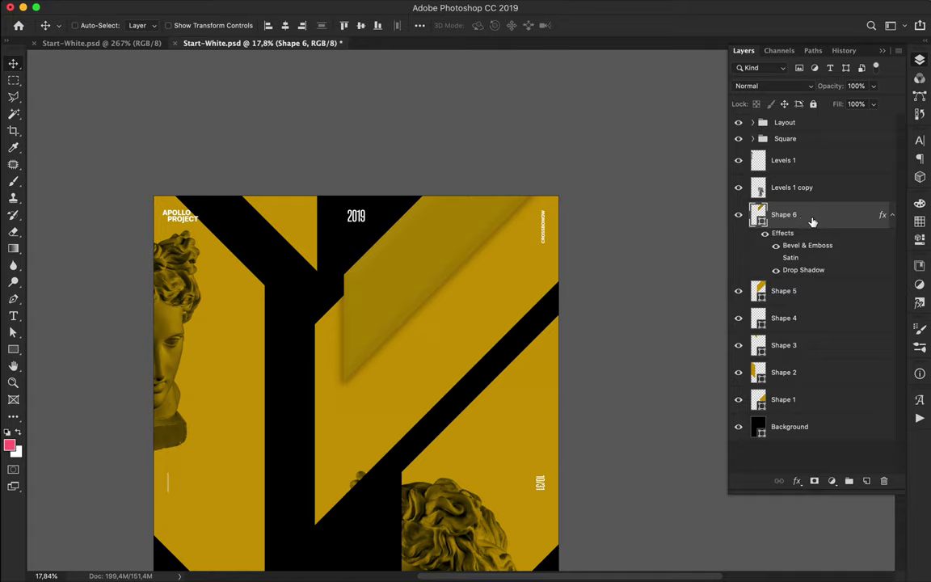
Step: Fill the outline of Shape 6, loaded as a selection, with a diagonal black-to-white gradient on a new layer above it
left_click(866, 481)
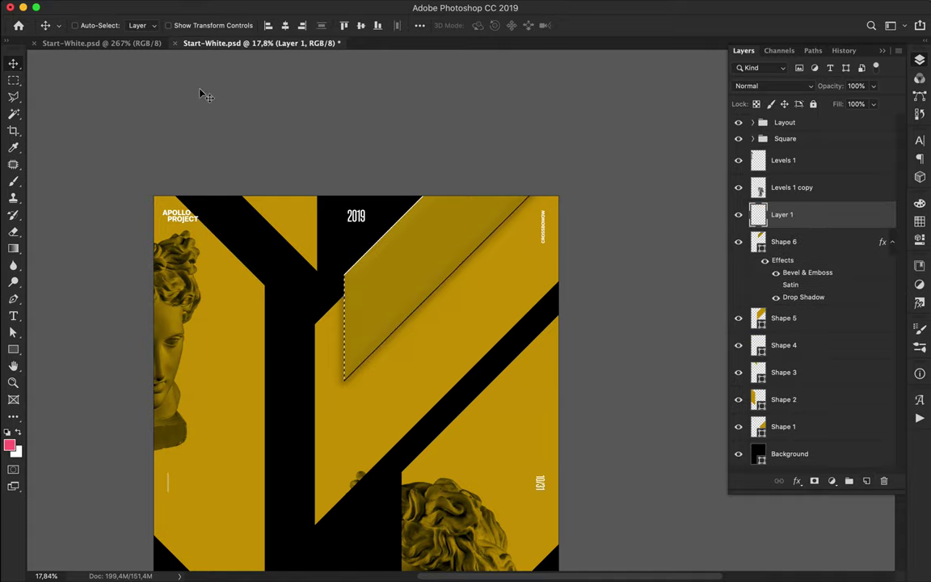
key("g")
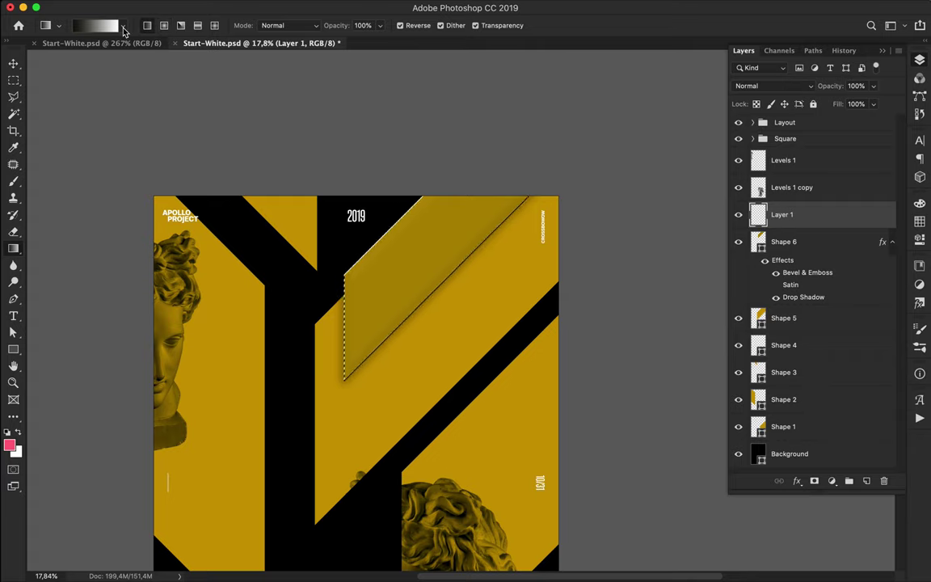
left_click(123, 27)
scroll(105, 105, "down", 5)
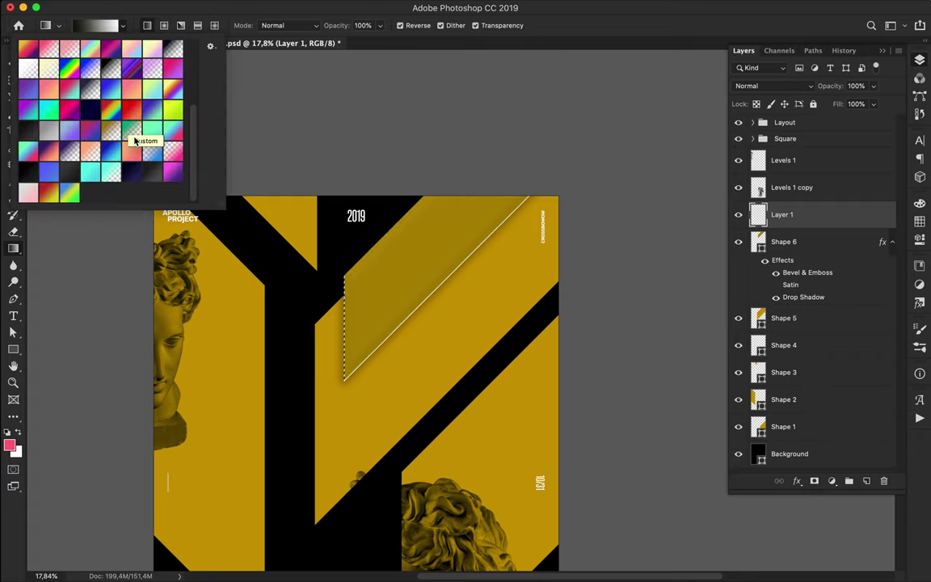
scroll(380, 266, "up", 8)
scroll(386, 266, "down", 10)
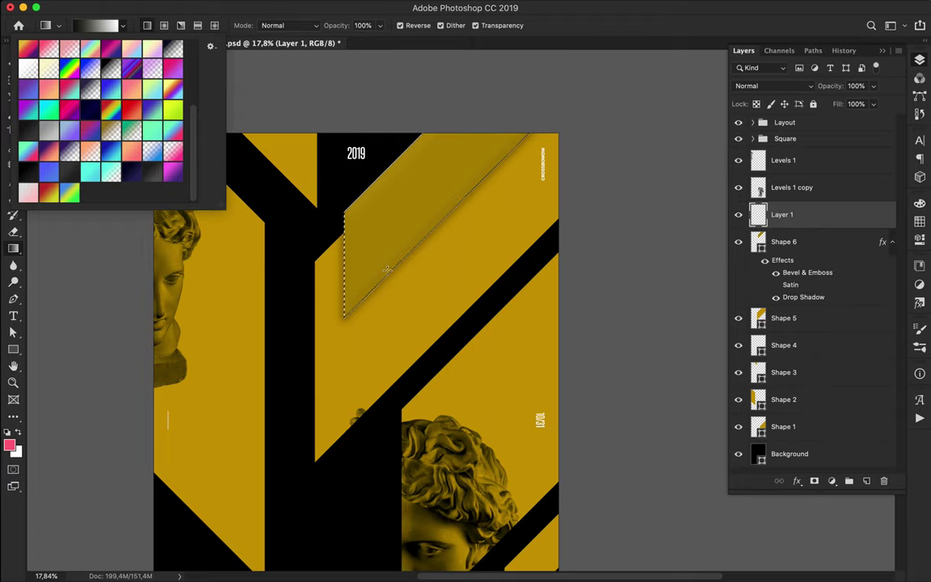
scroll(96, 138, "up", 5)
mouse_move(503, 126)
left_mouse_down()
mouse_move(344, 279)
mouse_move(503, 132)
left_mouse_up()
key("super+z")
key("v")
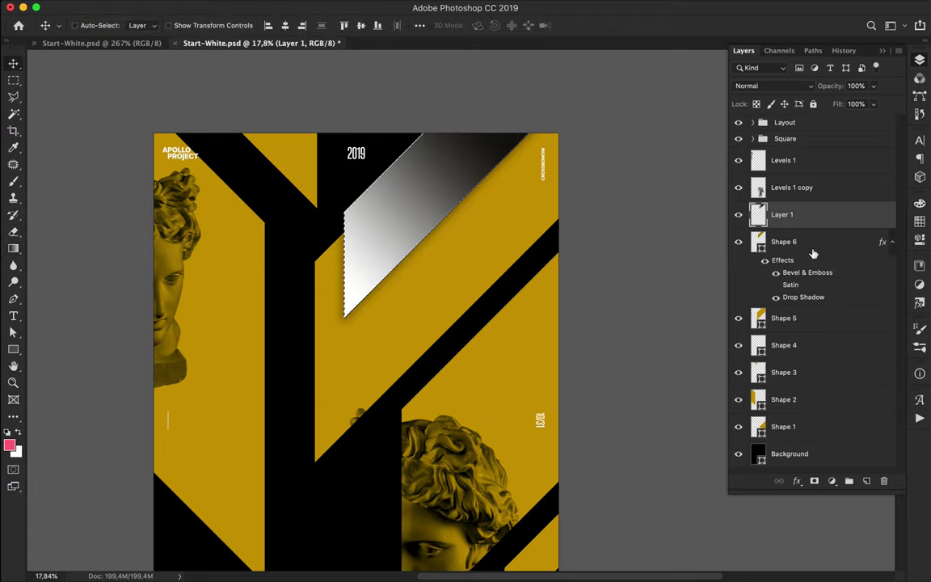
Step: Preview blend modes for the gradient on Layer 1, reduce the layer's fill to a subtle tint, and clear the selection
left_click(773, 85)
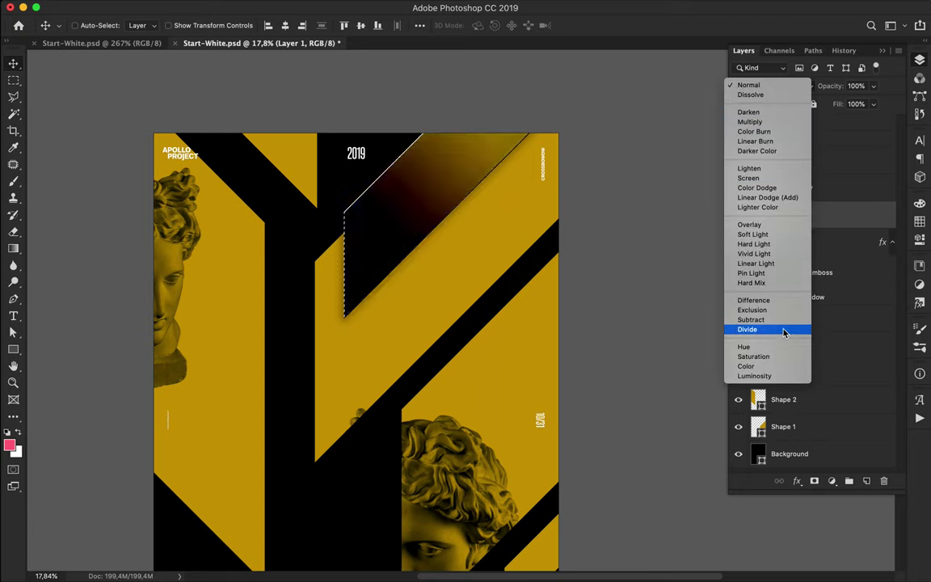
key("Escape")
left_click(872, 103)
left_click_drag(870, 119, 822, 122)
left_click(819, 196)
key("m")
left_click(575, 167)
scroll(580, 231, "down", 5)
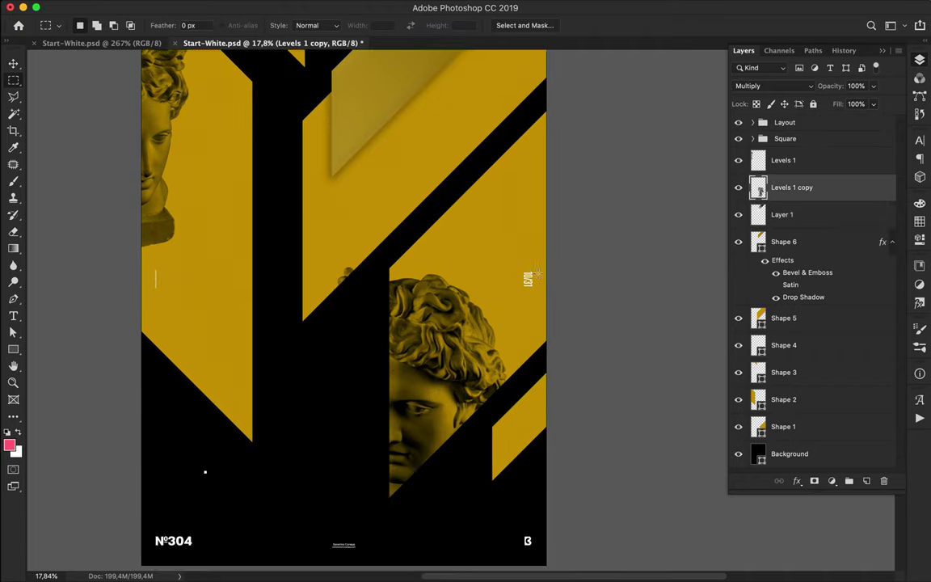
Step: Clear Shape 6's layer style and delete both the gradient Layer 1 and Shape 6
scroll(580, 231, "up", 3)
key("v")
right_click(748, 242)
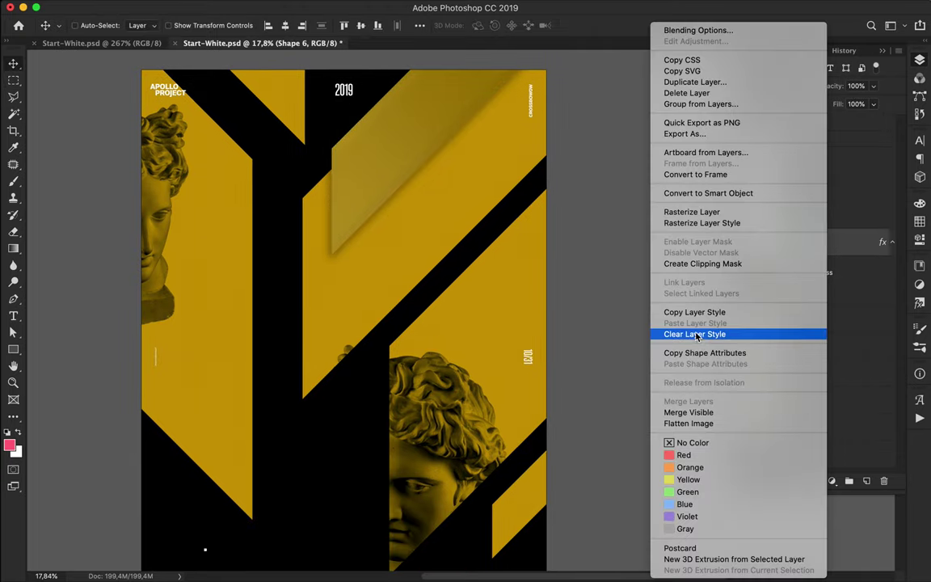
left_click(629, 301)
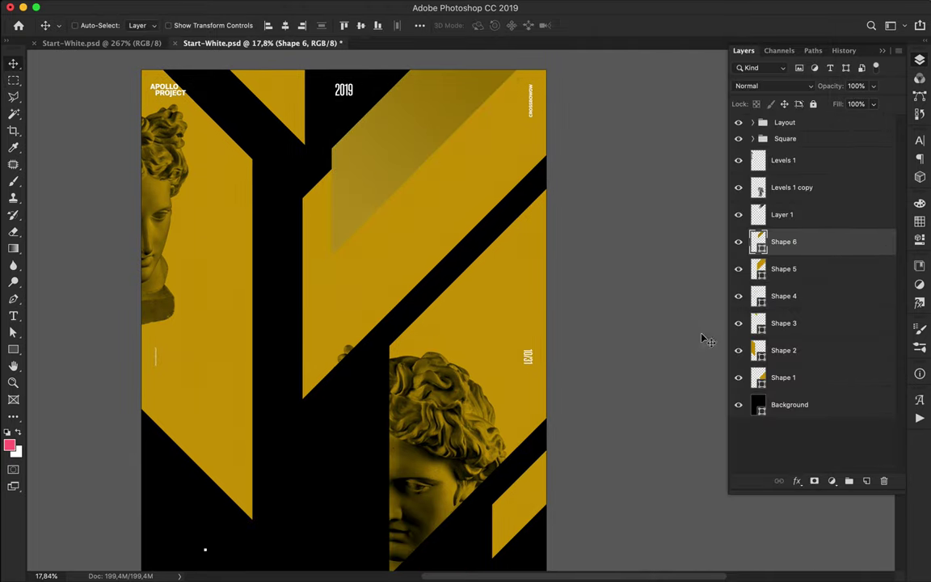
left_click(794, 219)
key("Delete")
scroll(362, 224, "down", 5)
scroll(364, 223, "up", 5)
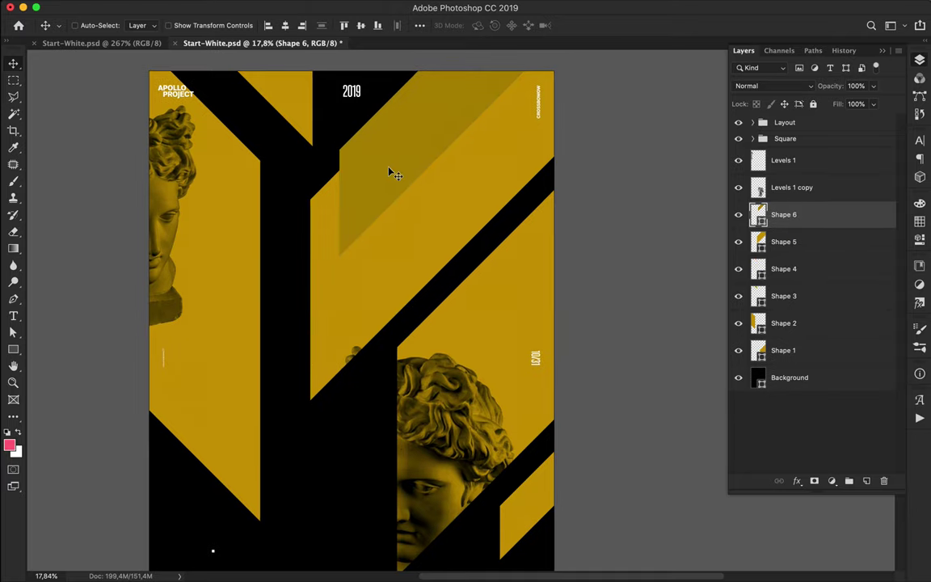
key("Delete")
left_click(919, 221)
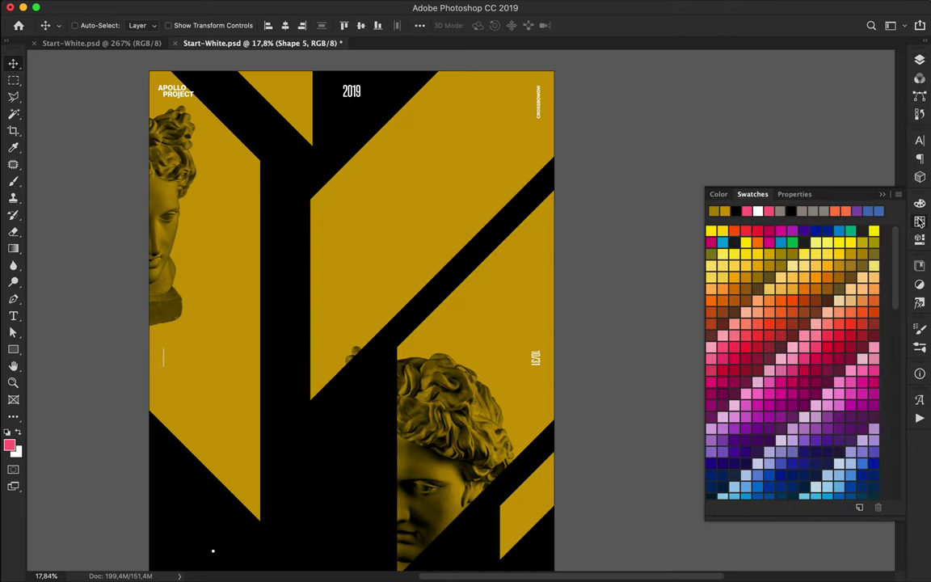
left_click(412, 7)
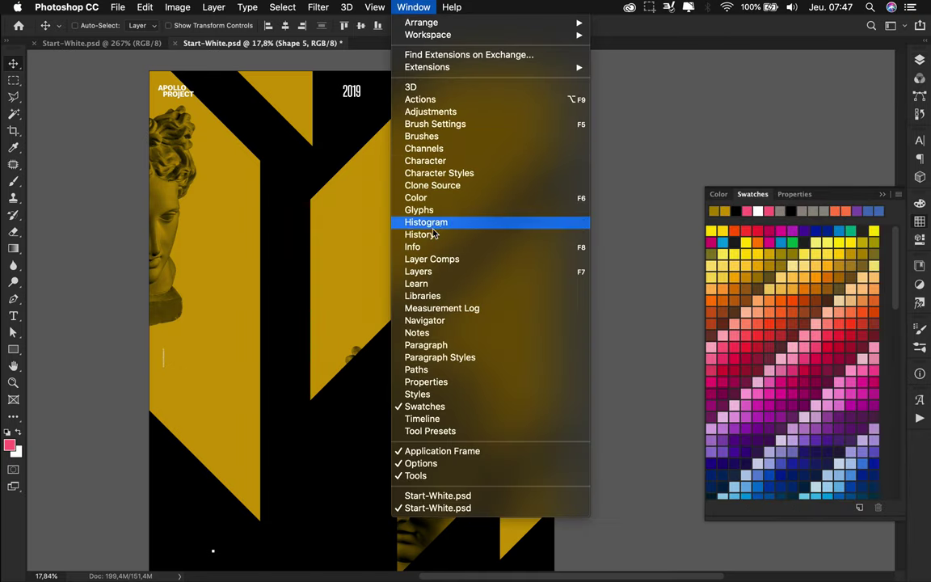
key("Escape")
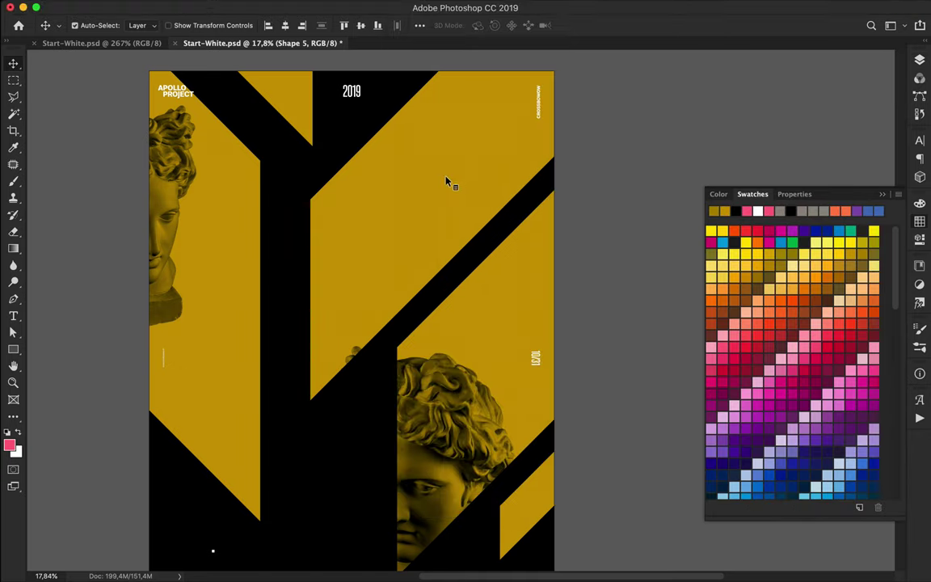
scroll(442, 185, "down", 5)
scroll(416, 236, "up", 5)
Step: Add the text APOLLO across the black band beside the upper diagonal gold shape
key("t")
left_click(292, 235)
type("APOLLO")
key("super+Return")
Step: Set the APOLLO text's Molde font style to Medium
left_click(920, 141)
left_click(897, 169)
left_click(896, 171)
left_click(827, 169)
left_click(805, 164)
left_click(873, 151)
scroll(831, 328, "down", 5)
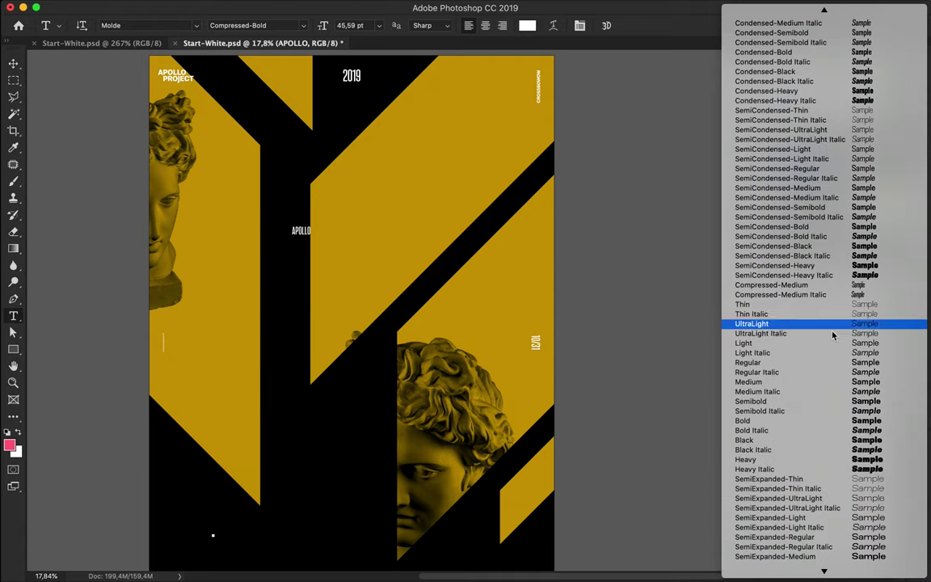
left_click(818, 381)
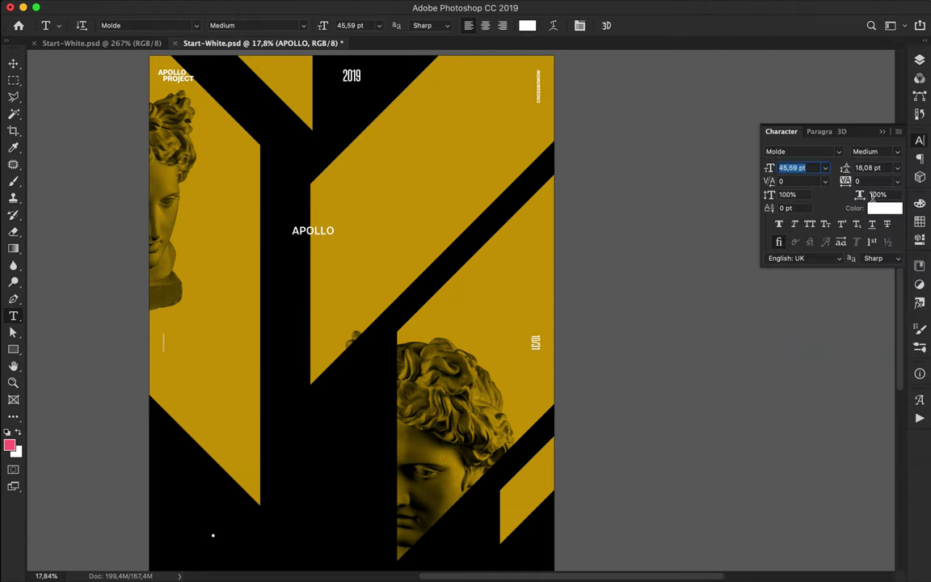
Step: Reduce the APOLLO text size to 40.59 pt and set its tracking to 1000
key("Down")
key("Down")
key("Down")
key("Down")
left_click(879, 184)
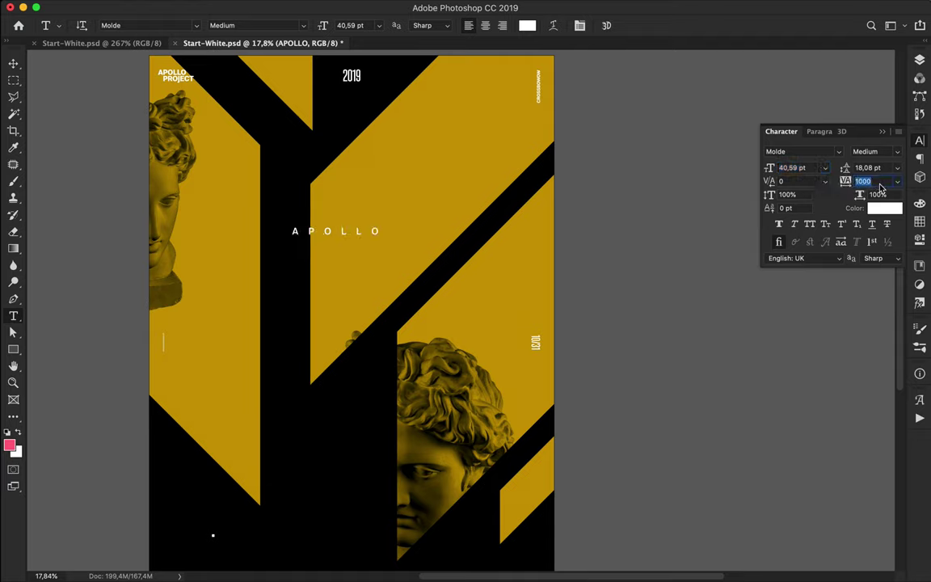
Step: Place APOLLO on the upper diagonal gold shape and duplicate it on the left gold panel with the text 365°
left_click(13, 63)
left_click_drag(341, 236, 236, 392)
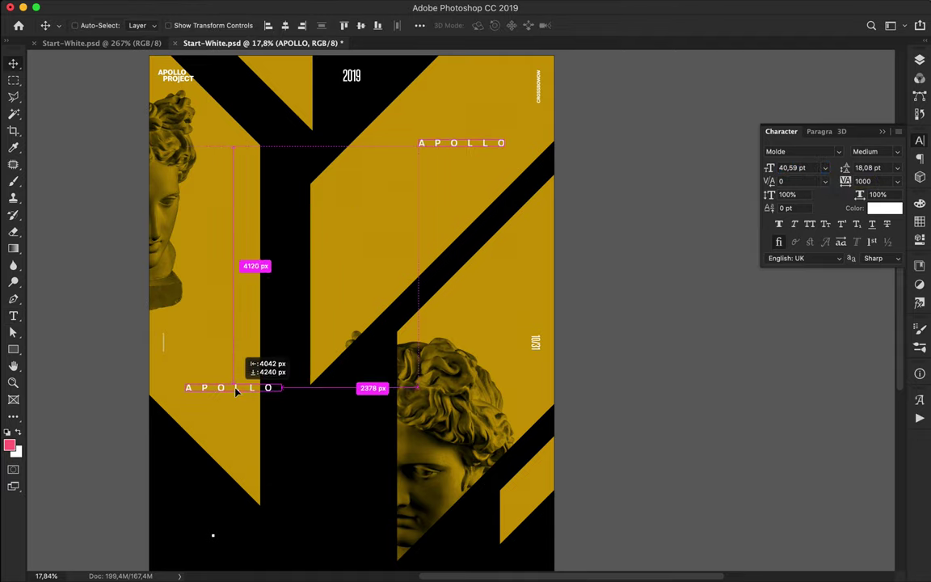
double_click(236, 389)
type("365")
Step: Duplicate the 365° text with a slight diagonal offset and colour the lower one black
left_click(13, 63)
left_click_drag(224, 389, 213, 379)
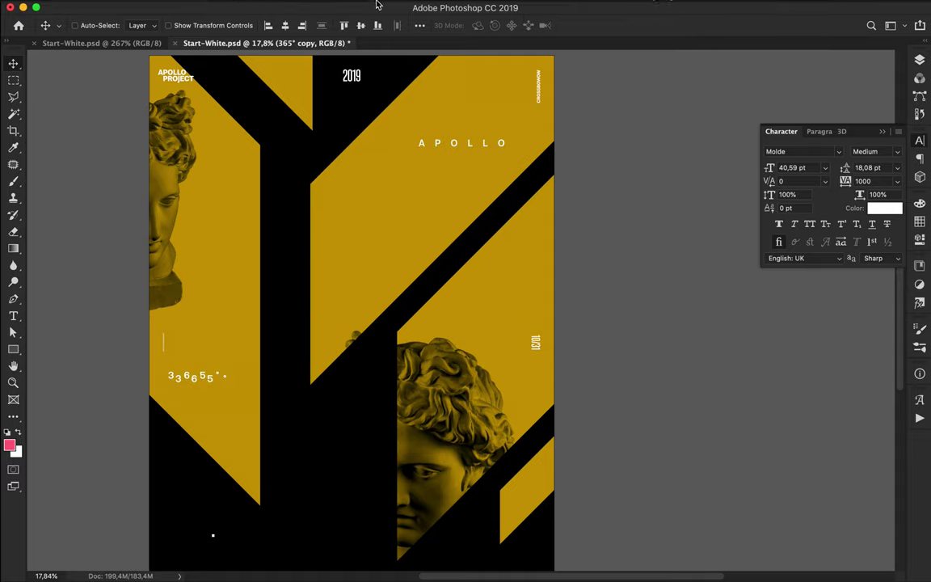
key("t")
left_click(528, 26)
left_click_drag(575, 235, 561, 262)
left_click(843, 84)
key("v")
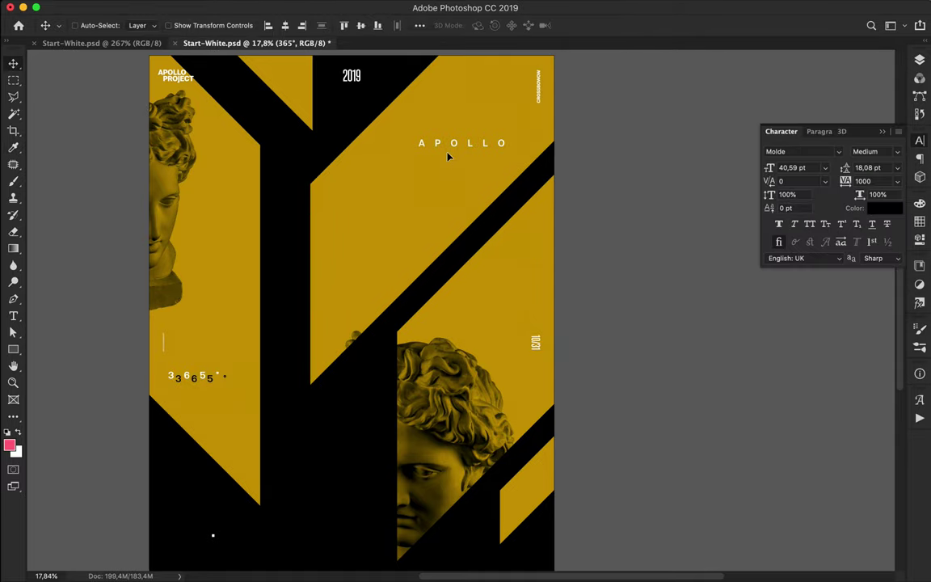
Step: Duplicate APOLLO slightly down and to the left, and colour the copy black (000000)
left_click(453, 148)
left_click_drag(454, 148, 446, 153, "alt")
double_click(446, 153)
left_click(530, 26)
left_click_drag(580, 230, 558, 262)
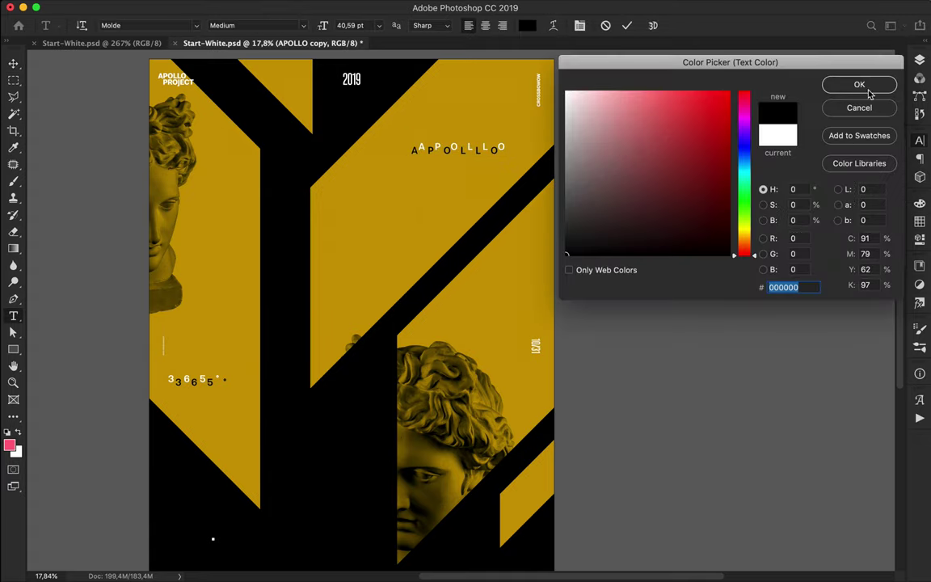
left_click(867, 90)
left_click(13, 64)
Step: Duplicate the white APOLLO text below the original, retype it as OBJECTIVE, and scale it up to 85.45 pt
left_click_drag(437, 149, 372, 228, "alt+super")
key("super+z")
double_click(324, 210)
type("OB")
left_click(13, 65)
key("super+t")
key("Return")
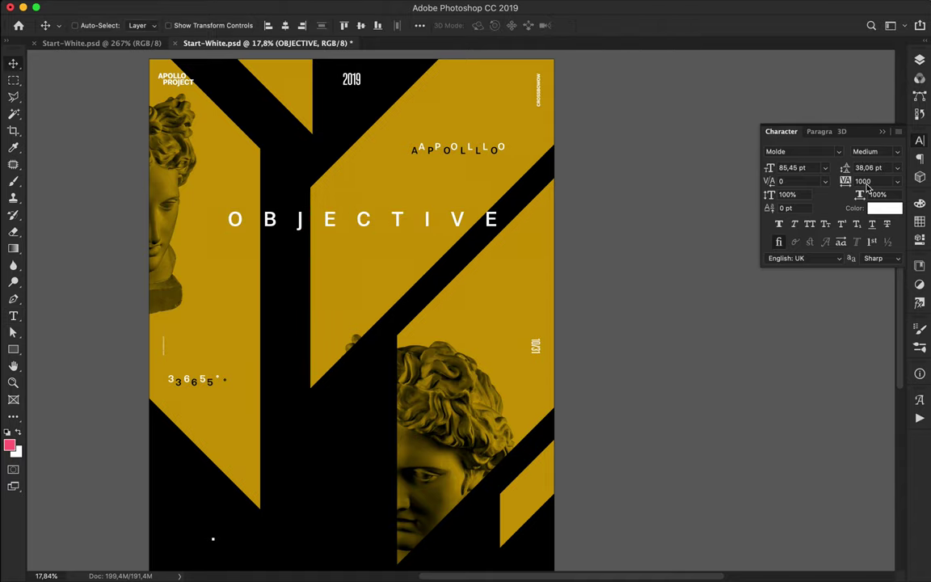
Step: Set the OBJECTIVE text size to 155 pt and tighten its tracking to 60
type("400")
key("Return")
left_click(798, 167)
type("155")
key("Return")
left_click(860, 181)
type("100")
key("Return")
type("60")
key("Return")
Step: Enlarge the OBJECTIVE text to 255 pt and move it slightly down and to the left
left_click(814, 171)
key("shift+Up")
key("shift+Up")
key("shift+Up")
key("shift+Up")
key("shift+Up")
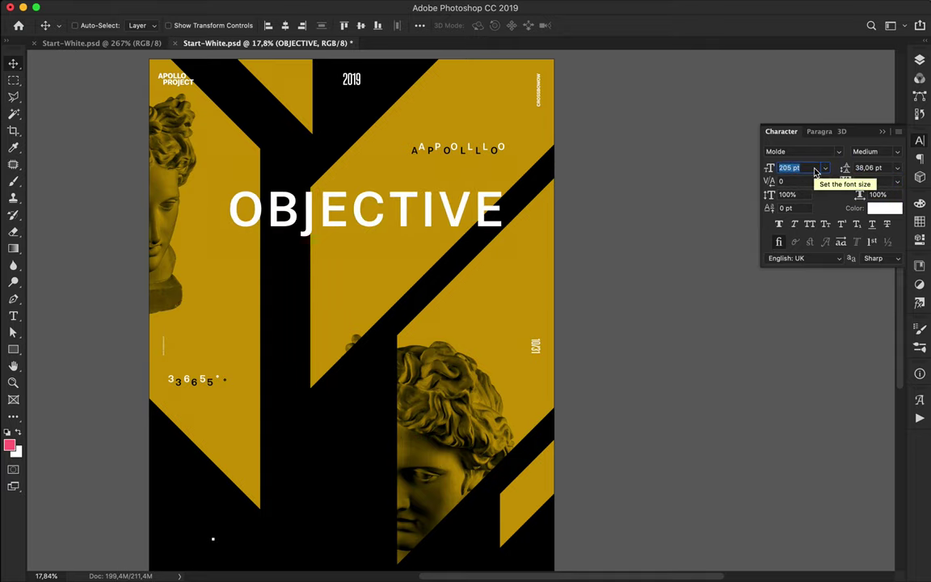
key("shift+Up")
key("shift+Up")
key("shift+Up")
key("shift+Up")
key("shift+Up")
mouse_move(518, 206)
left_mouse_down()
mouse_move(475, 206)
mouse_move(504, 215)
left_mouse_up()
key("super+z")
left_click_drag(396, 208, 382, 231)
Step: Shorten OBJECTIVE to OBJ and move its layer between Shape 3 and Shape 2
double_click(323, 226)
left_click_drag(323, 226, 592, 243)
key("BackSpace")
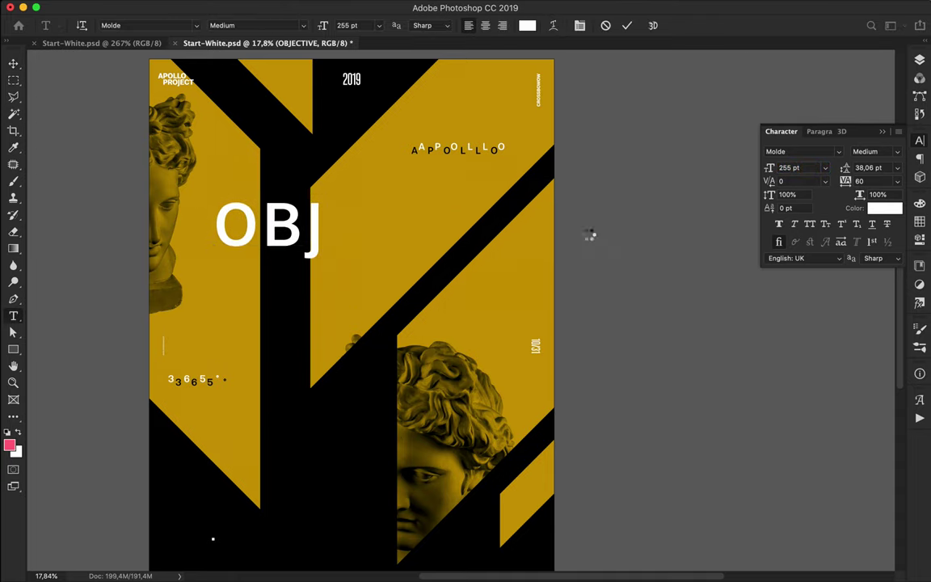
key("super+Return")
left_click(919, 60)
left_click_drag(790, 297, 787, 419)
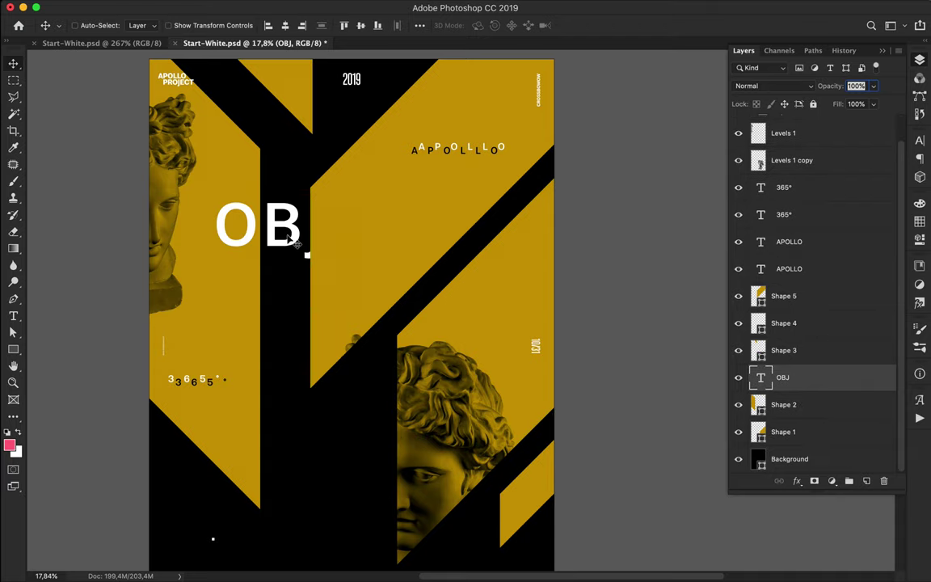
Step: Duplicate the OBJ text to the right across the diagonal black stripe and retype the copy as ECTIVE
left_click_drag(306, 242, 483, 273)
double_click(468, 261)
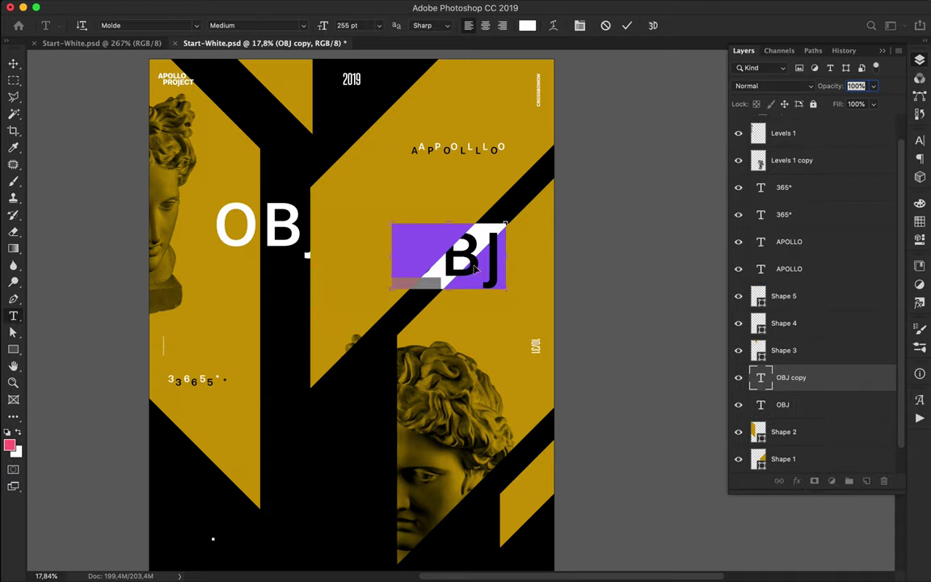
type("ECTIVE")
key("super+Return")
Step: Move the ECTIVE layer directly beneath Shape 5 in the layer stack
left_click_drag(783, 377, 808, 293)
left_click(784, 322)
left_click_drag(497, 270, 481, 295)
key("super+z")
Step: Add a J in front of ECTIVE so that the text reads JECTIVE
left_click(494, 265, "super")
double_click(428, 291)
type("j")
key("BackSpace")
type("J")
key("super+Return")
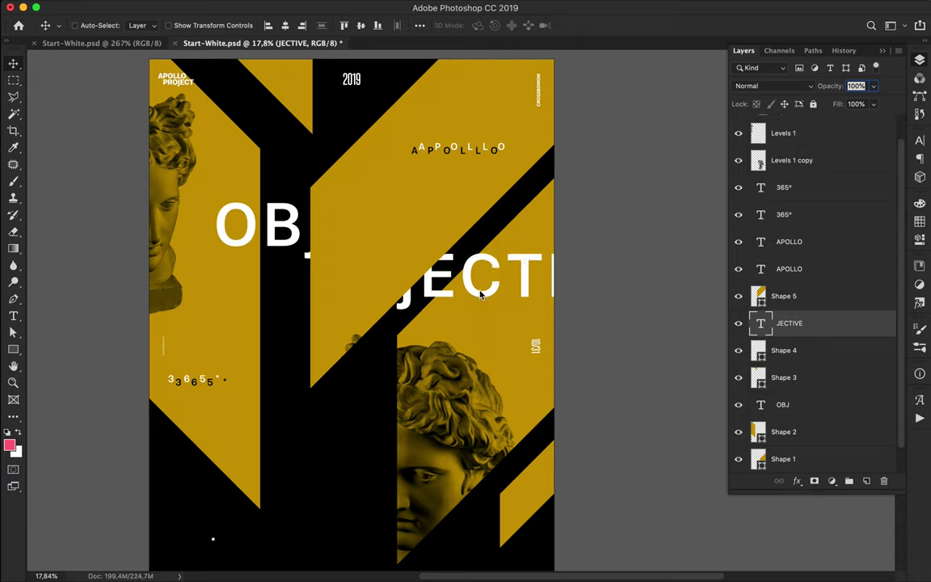
Step: Duplicate JECTIVE toward the lower left and place the copy's layer between Shape 2 and Shape 1
left_click_drag(481, 295, 260, 393)
left_click_drag(869, 319, 828, 476)
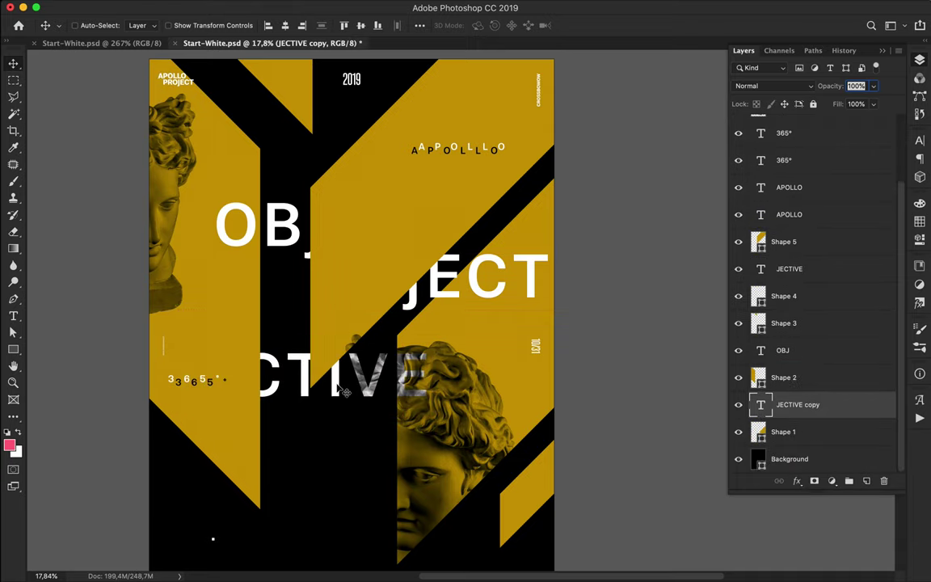
left_click_drag(345, 392, 410, 329)
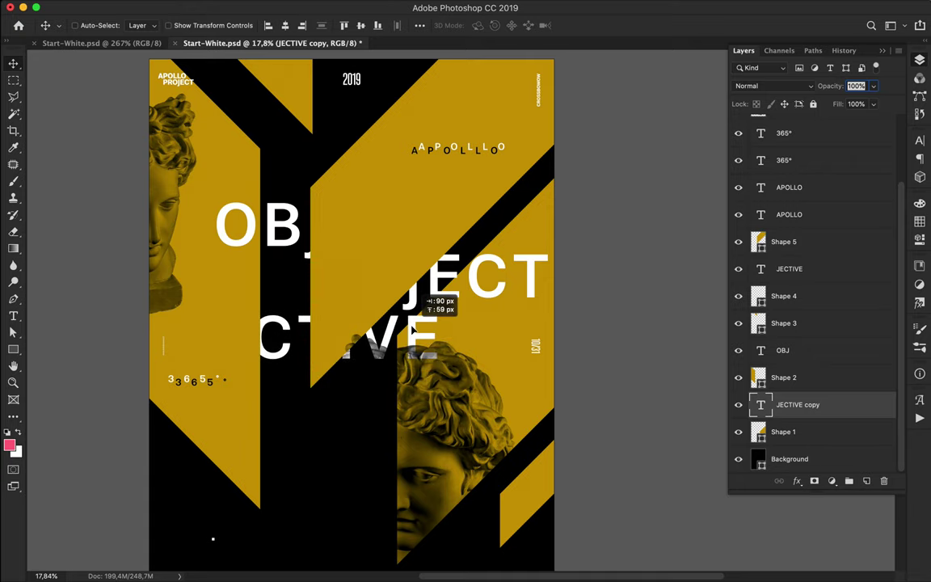
mouse_move(411, 327)
left_mouse_down()
mouse_move(365, 378)
mouse_move(307, 360)
mouse_move(291, 396)
mouse_move(354, 501)
mouse_move(139, 507)
mouse_move(272, 426)
mouse_move(284, 392)
left_mouse_up()
Step: Shorten the text of the lower JECTIVE copy to IVE
double_click(353, 500)
key("BackSpace")
type("§")
key("BackSpace")
key("Escape")
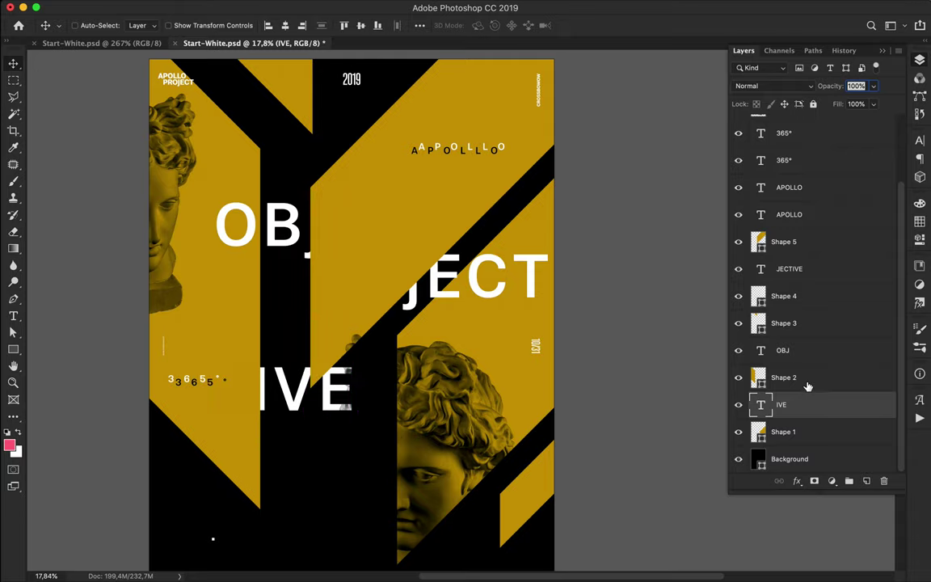
Step: Reposition IVE on the black band against the left gold panel's edge and save the poster
left_click_drag(297, 409, 389, 344)
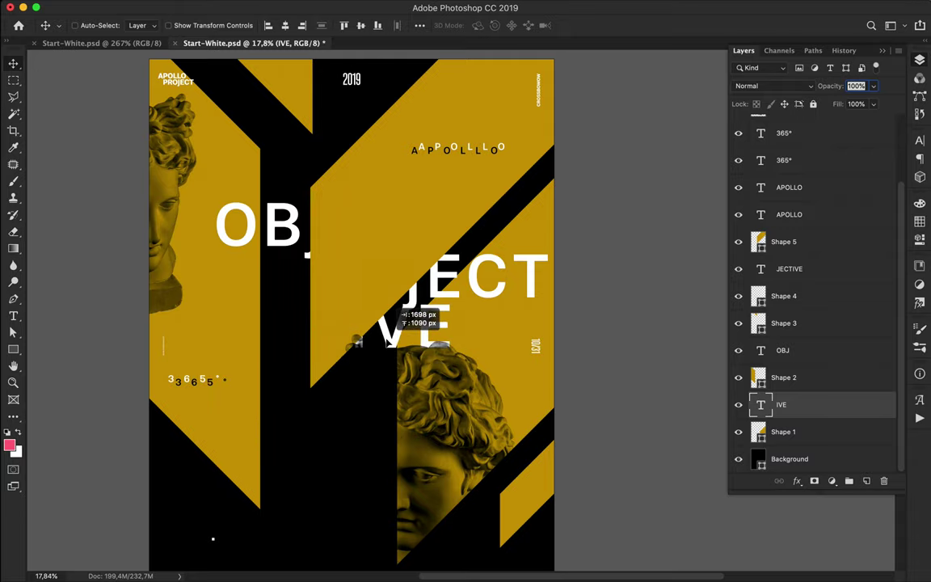
scroll(407, 275, "up", 5)
left_click_drag(337, 329, 425, 343)
scroll(329, 355, "down", 2)
scroll(329, 356, "down", 4)
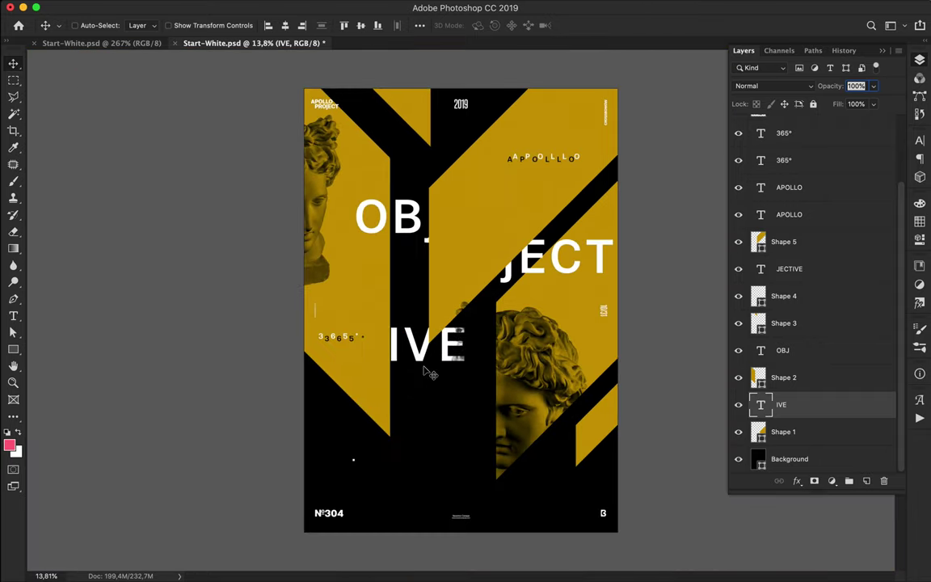
scroll(425, 371, "up", 5)
left_click_drag(301, 488, 336, 512)
key("super+0")
key("super+s")
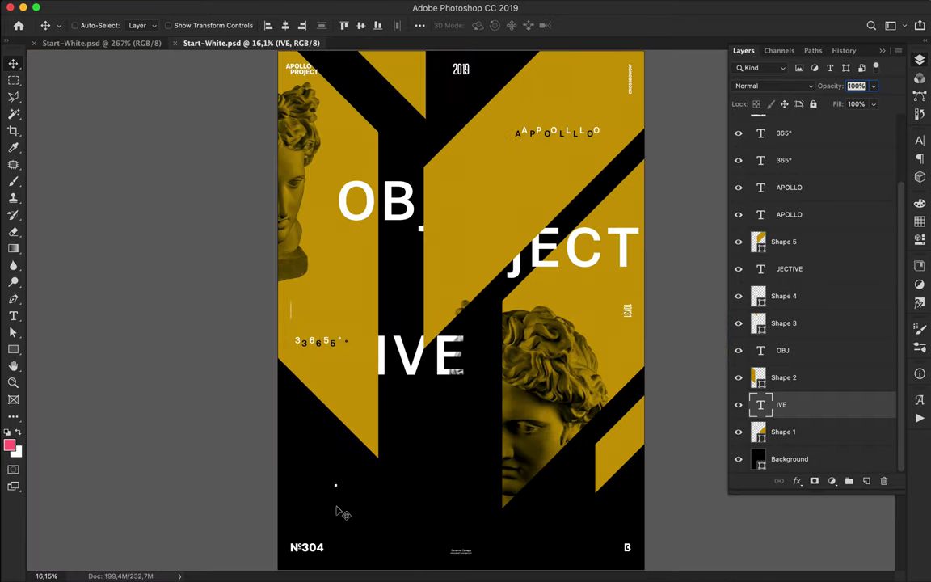
Step: Shift OBJ slightly left so its J fits on the black band beside the diagonal gold shape
scroll(436, 398, "down", 1)
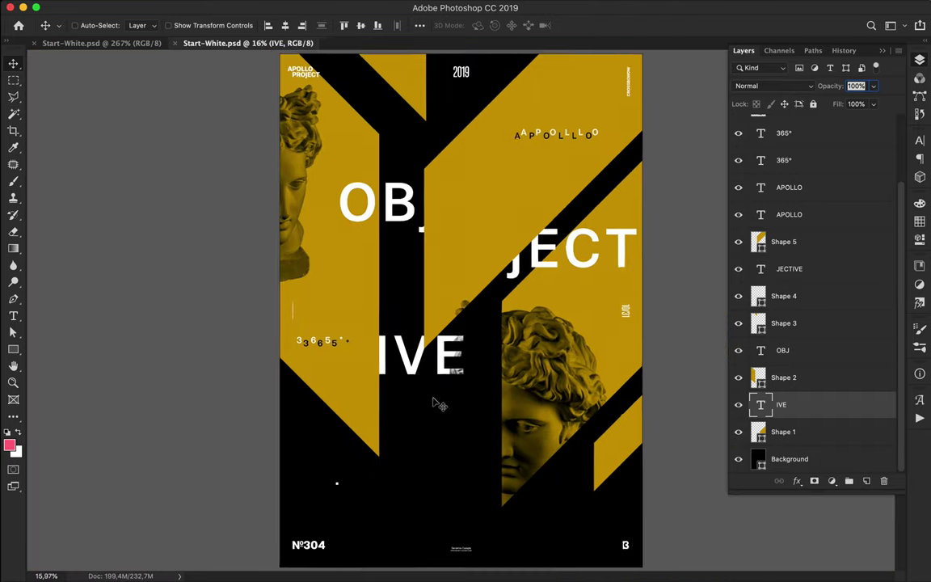
mouse_move(531, 266)
left_mouse_down()
mouse_move(524, 269)
mouse_move(538, 275)
left_mouse_up()
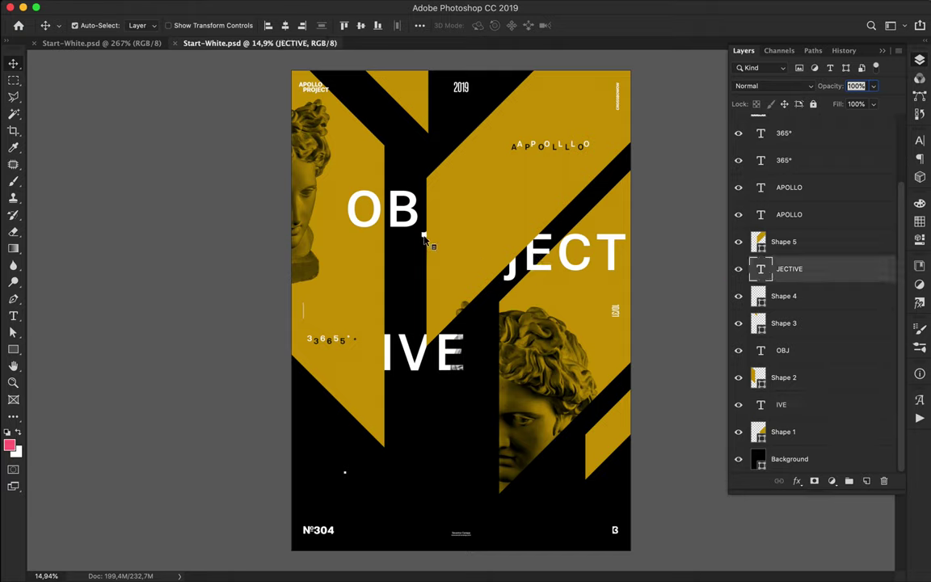
left_click(429, 244, "super")
left_click_drag(430, 244, 419, 237)
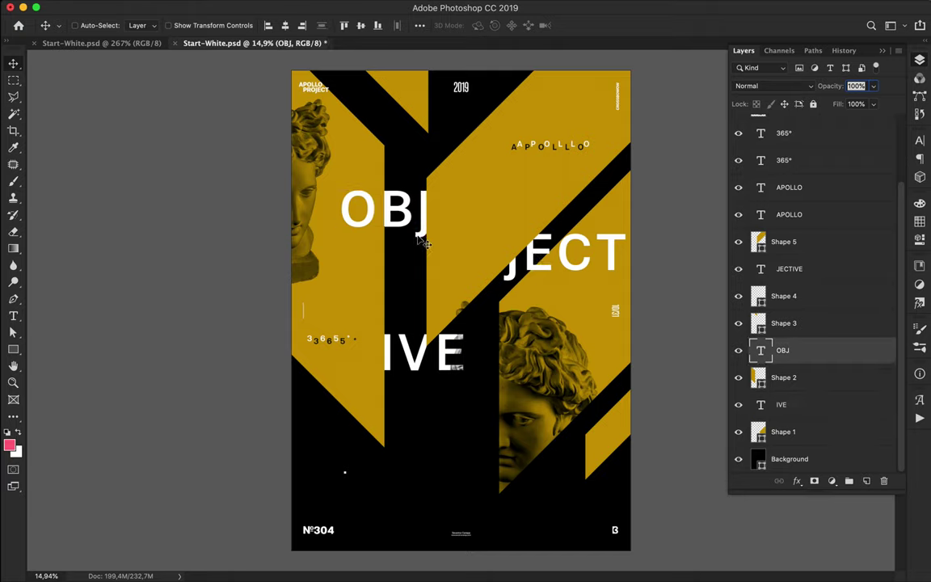
left_click(545, 144, "super")
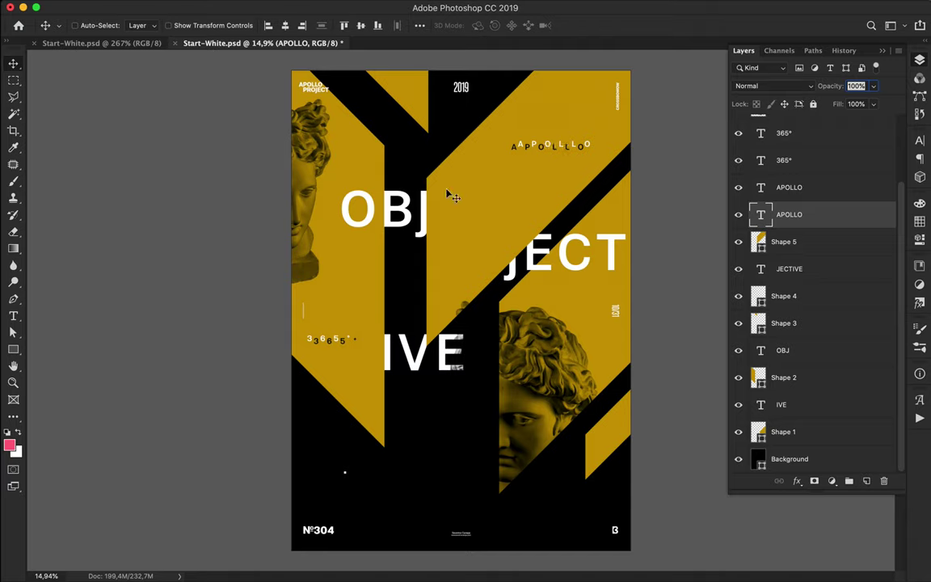
Step: Duplicate the OBJ text just above the original and retype the copy as #11
left_click(408, 218, "super")
left_click_drag(408, 218, 391, 171)
double_click(391, 170)
type("#")
key("Escape")
key("v")
Step: Set the #11 tracking to -20, place it over the left statue's face, and duplicate it onto the right statue's forehead
left_click(919, 140)
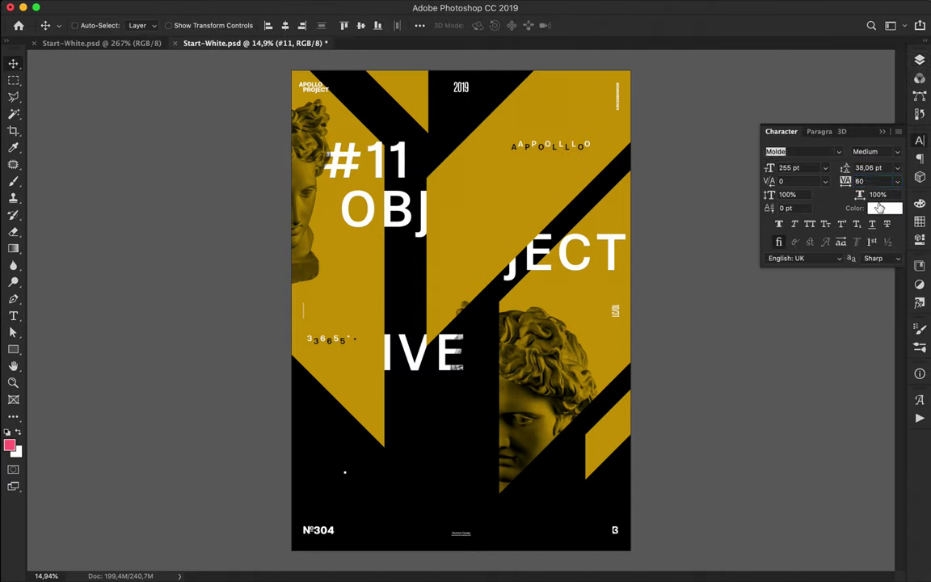
type("60")
left_click_drag(380, 159, 569, 422)
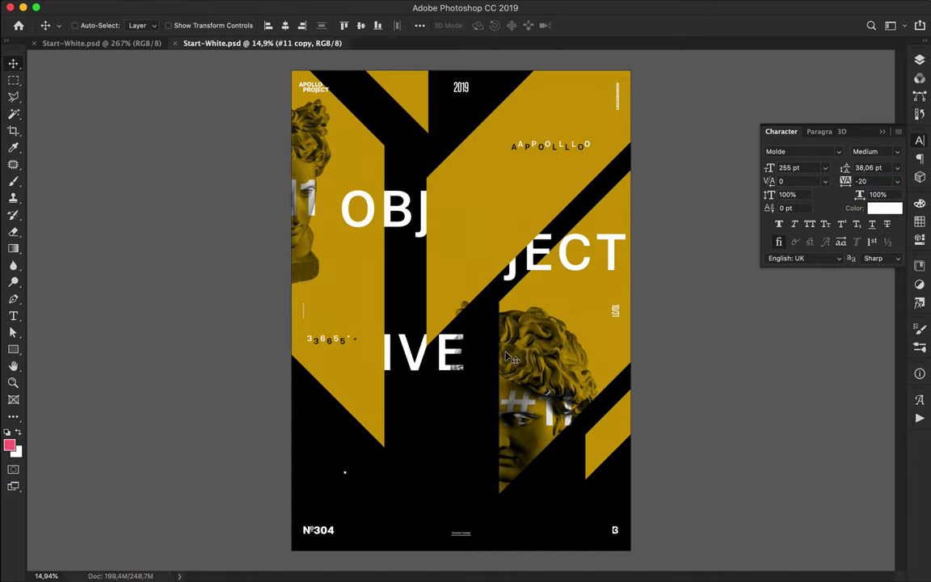
Step: Move the Square group onto the lower end of the left gold panel
left_click(920, 59)
scroll(800, 243, "up", 3)
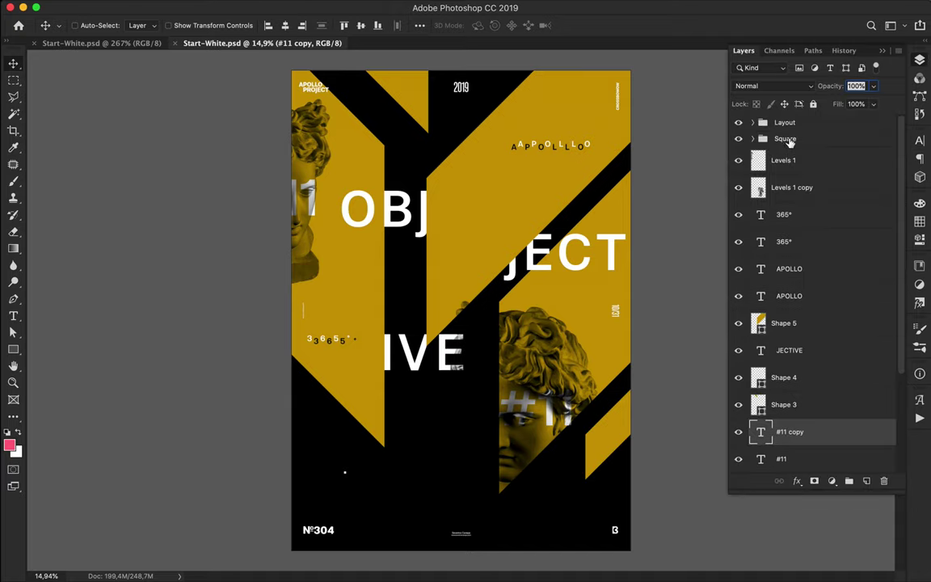
left_click(820, 140)
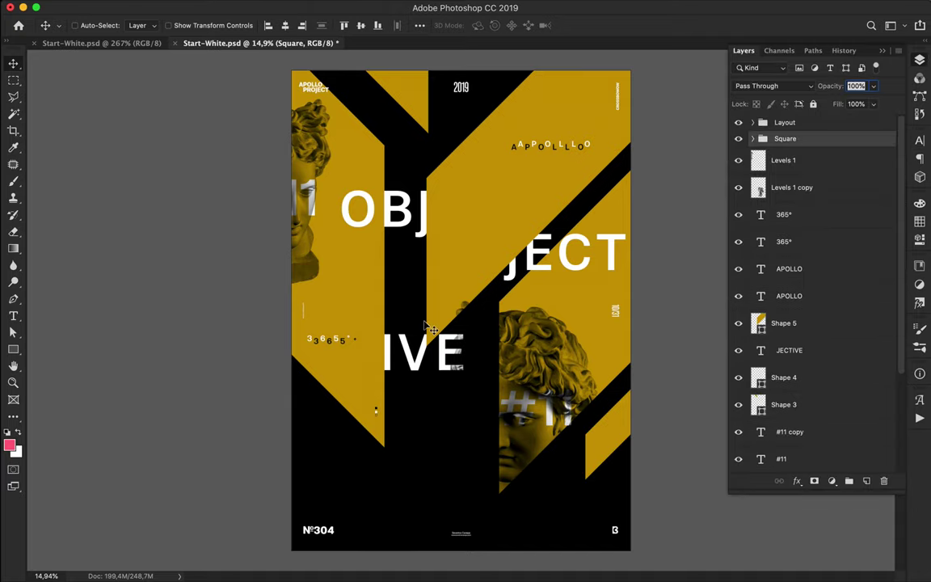
Step: Set the shape tool to draw with no fill and a black 1 pt stroke
scroll(428, 327, "up", 2)
key("u")
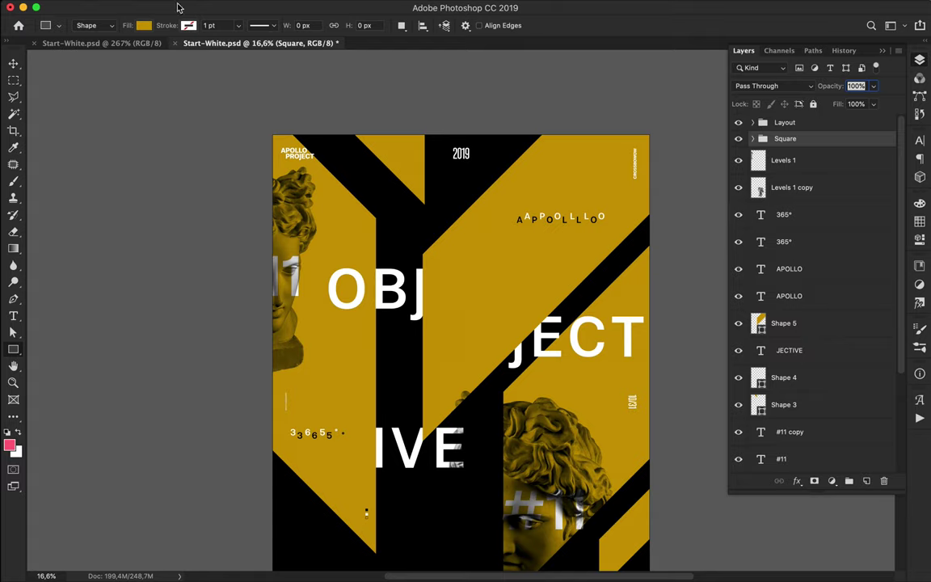
left_click(146, 26)
left_click(185, 27)
left_click(158, 52)
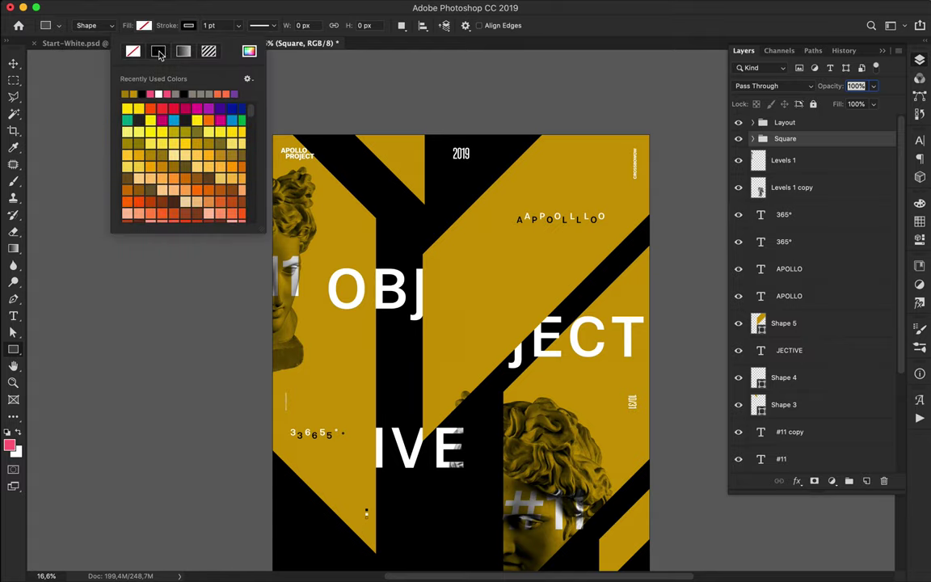
Step: Draw a large outlined circle and move it partly off the poster's left edge around the left statue
left_click_drag(374, 312, 477, 428)
key("super+z")
right_click(13, 349)
left_click(60, 372)
mouse_move(353, 321)
left_mouse_down()
mouse_move(476, 450)
mouse_move(509, 520)
left_mouse_up()
key("v")
left_click_drag(471, 303, 268, 231)
key("super+0")
Step: Duplicate the circle outline onto the lower-right statue and scale the copy down to about 3221 px across
left_click_drag(354, 293, 631, 383)
key("super+t")
left_click_drag(504, 231, 508, 291)
key("Return")
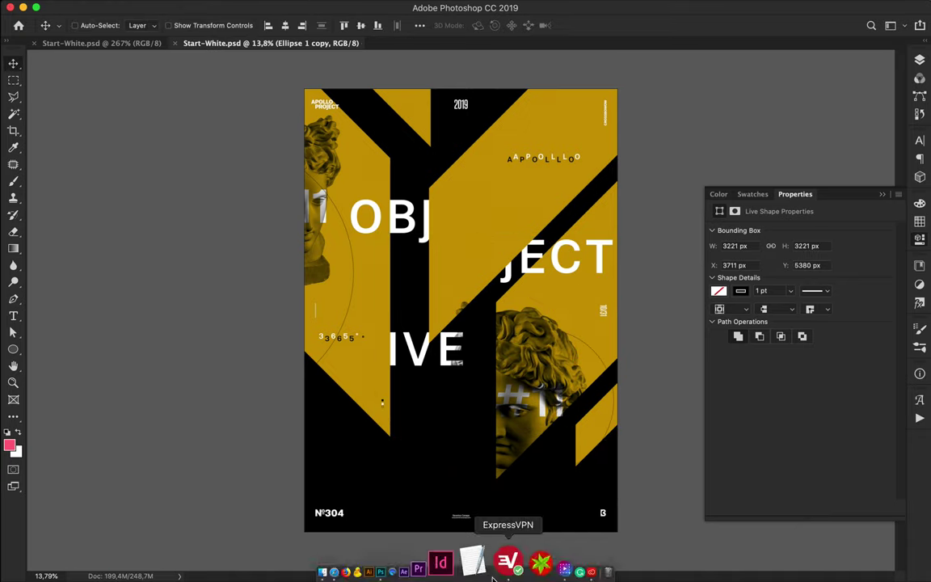
left_click(652, 8)
left_click(667, 37)
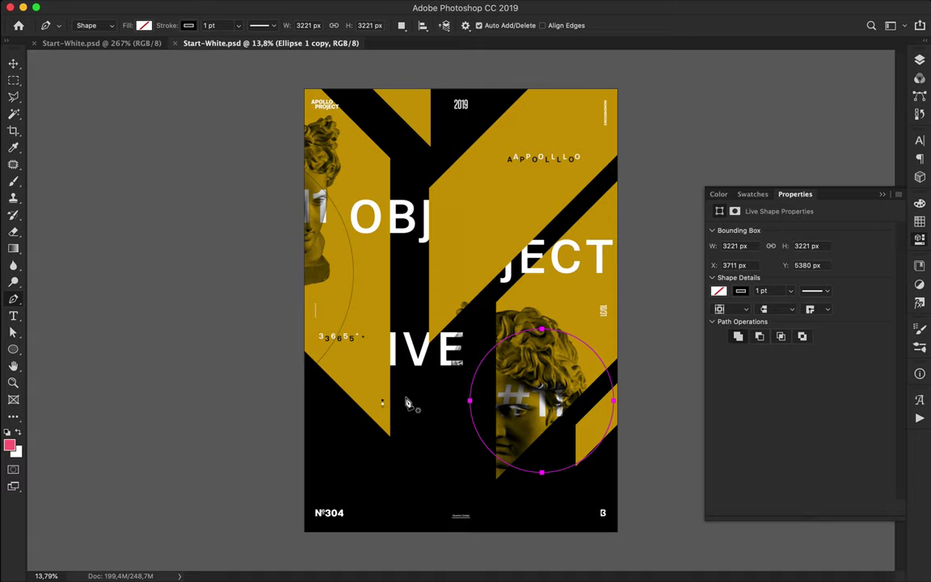
key("v")
left_click(882, 195)
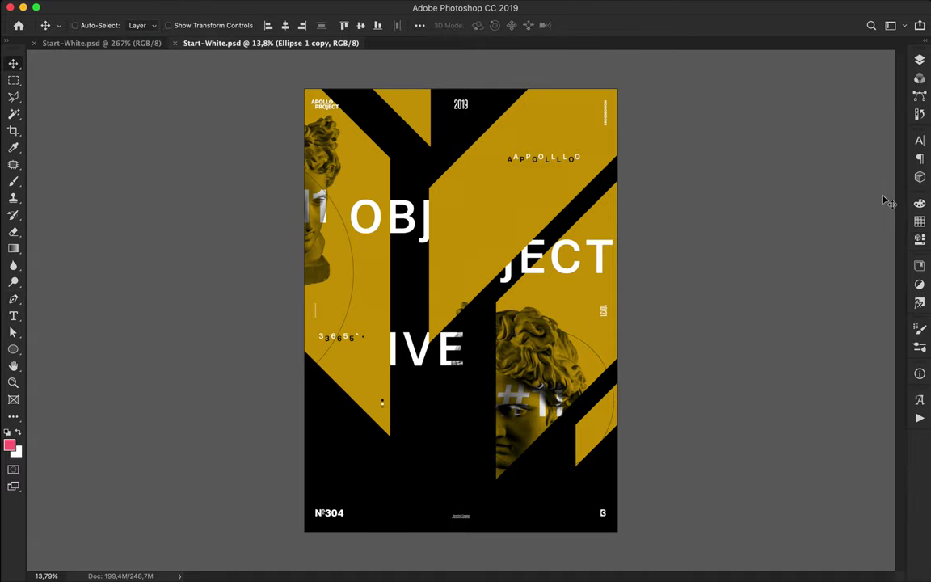
Step: Draw a slanted four-sided Pen shape over the upper-left black band, with white fill and no stroke
scroll(489, 232, "up", 1)
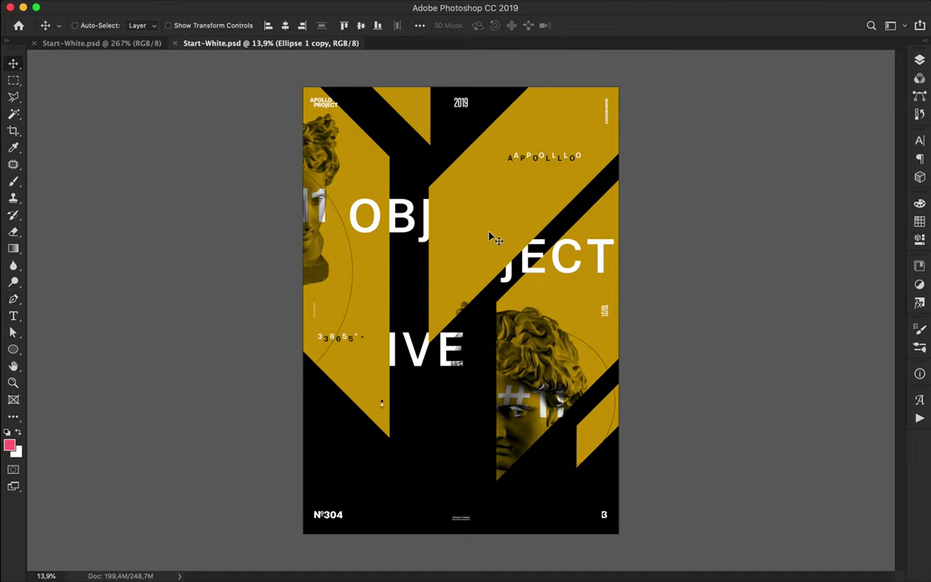
key("p")
left_click(373, 128)
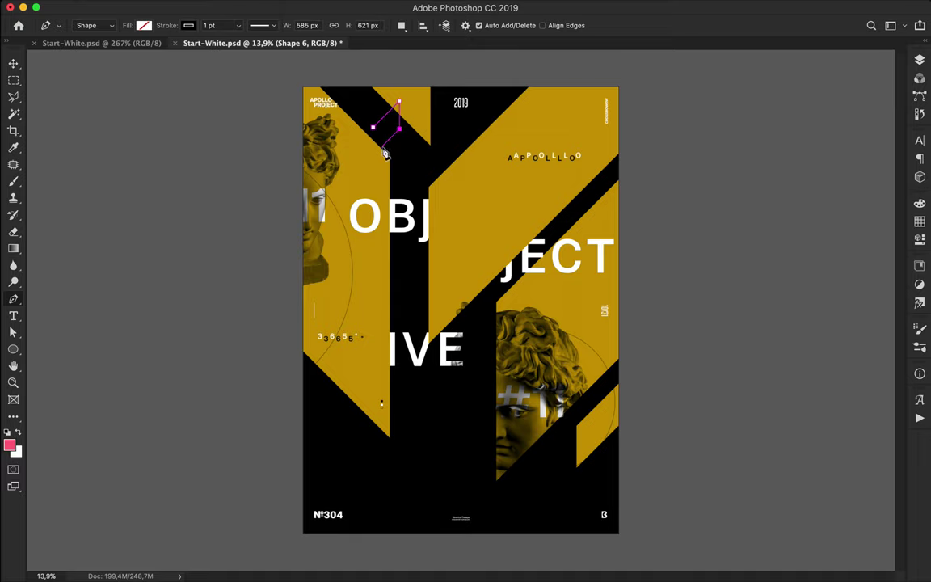
left_click(187, 26)
left_click(132, 50)
left_click(143, 26)
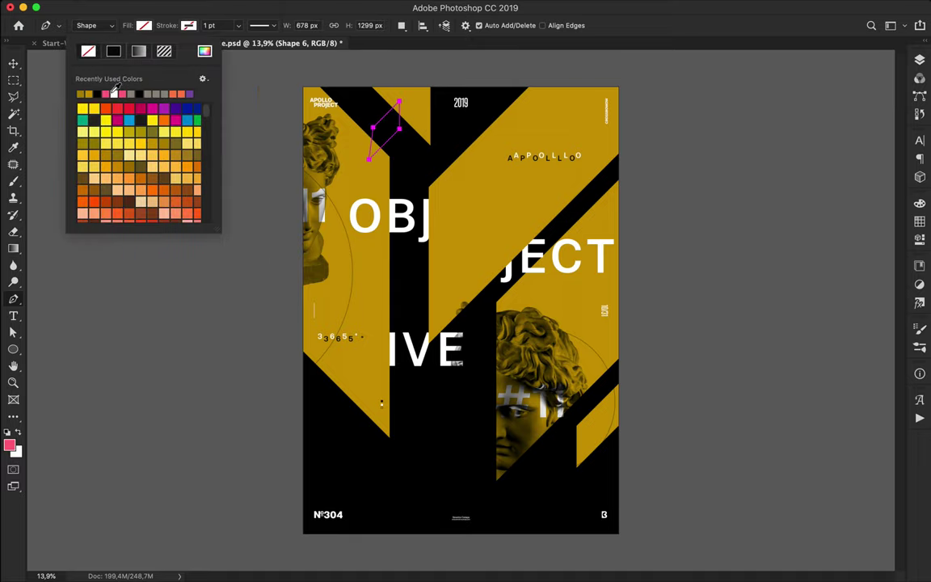
Step: Rasterize the Shape 6 layer and cut off its protruding lower-left sliver along a vertical line to form a parallelogram
left_click(919, 60)
right_click(835, 146)
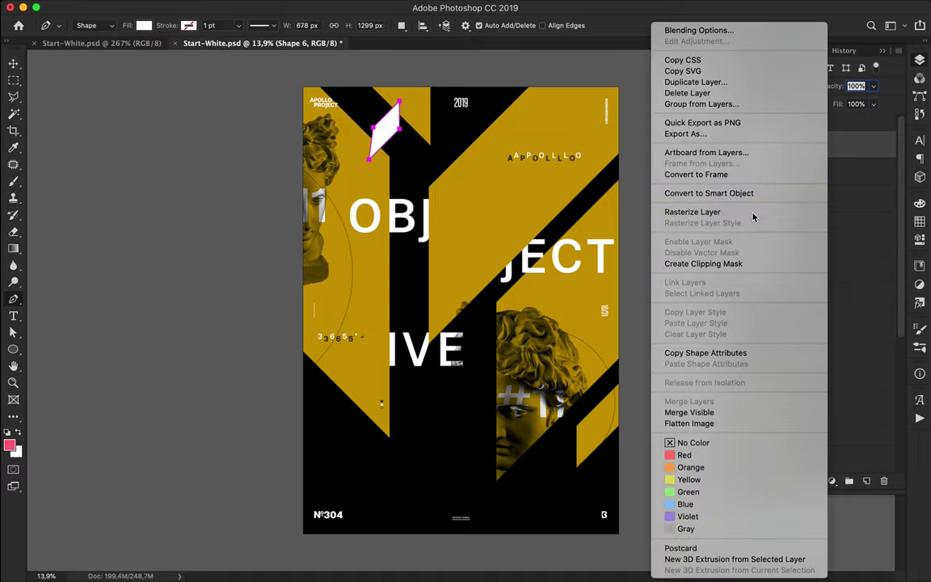
left_click(751, 212)
key("l")
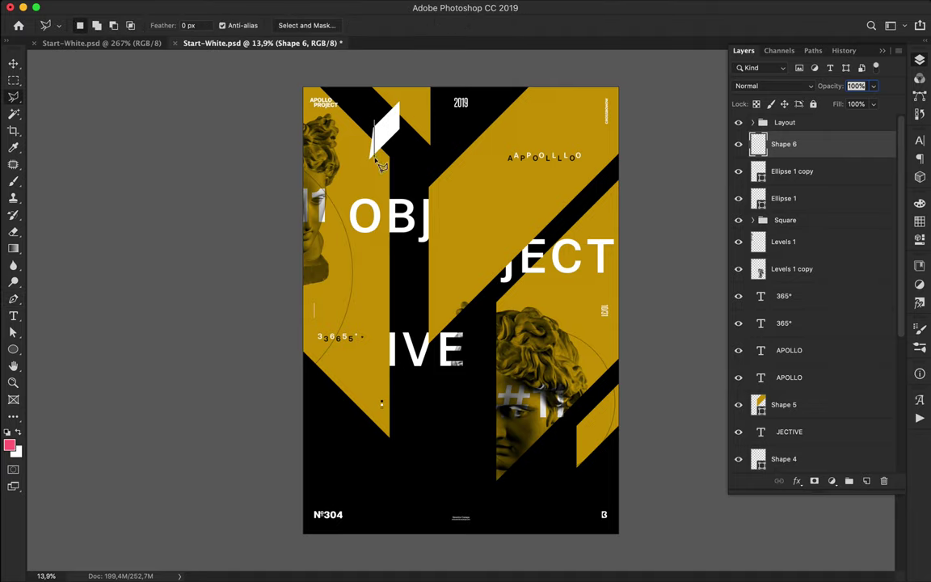
key("Delete")
key("v")
left_click_drag(398, 140, 402, 175)
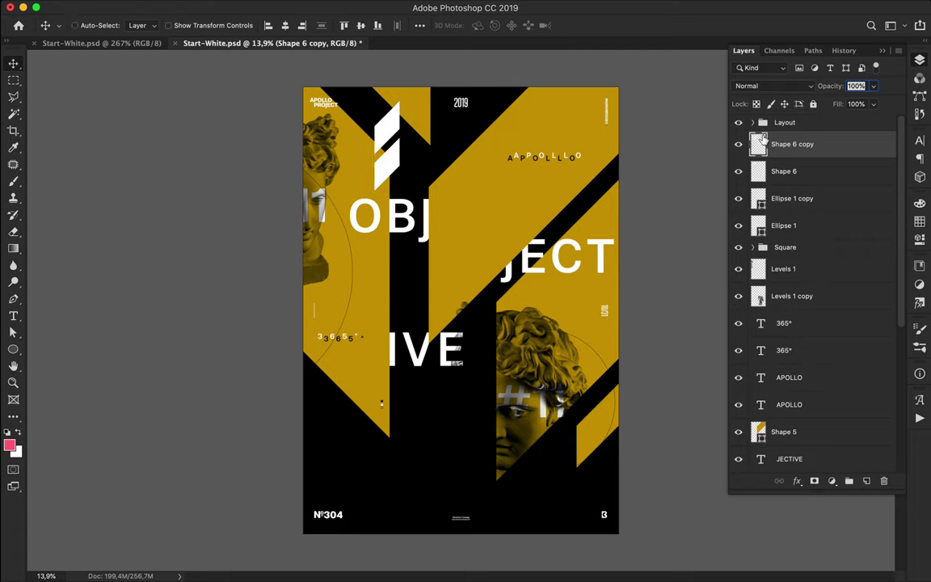
left_click(782, 172, "shift")
scroll(503, 159, "up", 3)
left_click(864, 148)
key("Delete")
Step: Cut away the upper part of the white parallelogram along a diagonal to leave a thinner slanted stripe
scroll(492, 83, "up", 4)
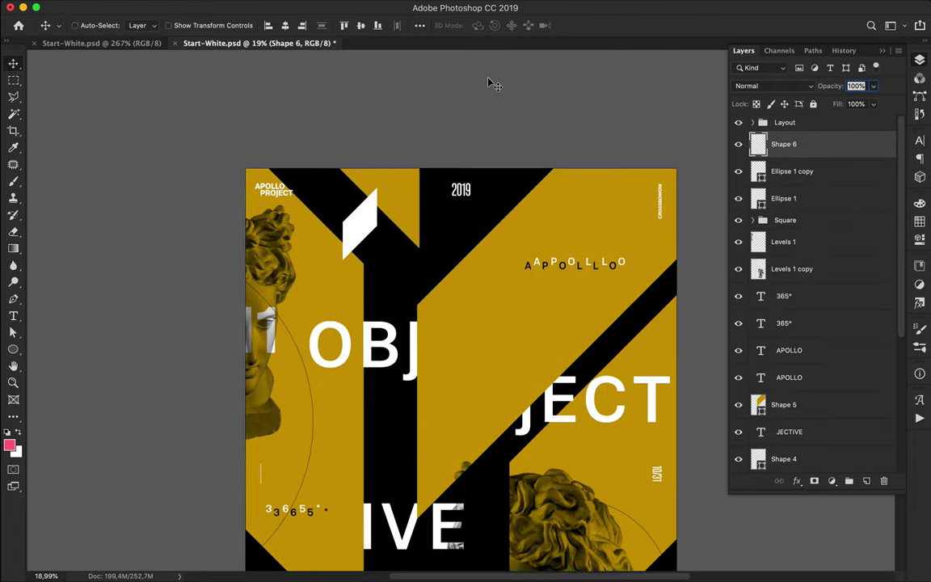
scroll(492, 83, "down", 1)
key("l")
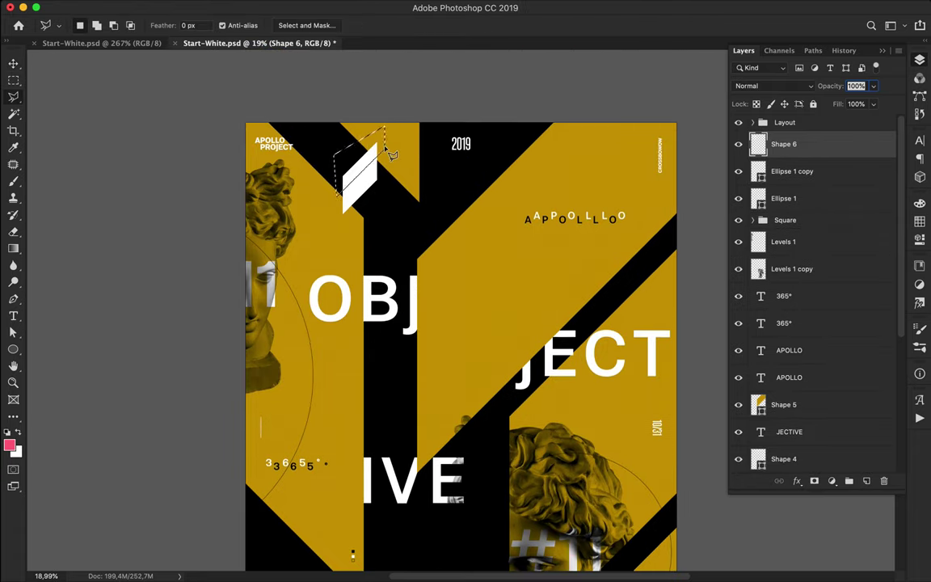
Step: Duplicate the white stripe into three on the upper-left band, two on the central gold shape and two below the right statue
key("v")
mouse_move(365, 186)
left_mouse_down()
mouse_move(369, 222)
mouse_move(360, 142)
mouse_move(359, 151)
mouse_move(529, 172)
mouse_move(517, 188)
mouse_move(526, 527)
left_mouse_up()
left_click(366, 179, "super")
left_click(370, 210, "shift+super")
left_click(358, 155, "shift+super")
key("super+0")
right_click(390, 128)
left_click(445, 219)
left_click(380, 135, "super")
left_click(512, 232)
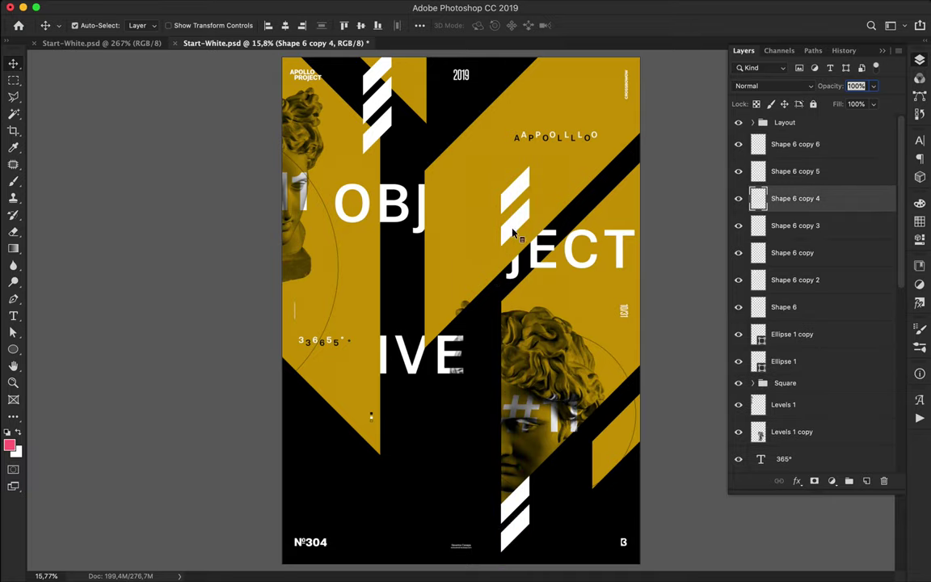
Step: Duplicate the white APOLLO text below the original, shorten the copy to A, and set its tracking to 0
left_click(518, 143)
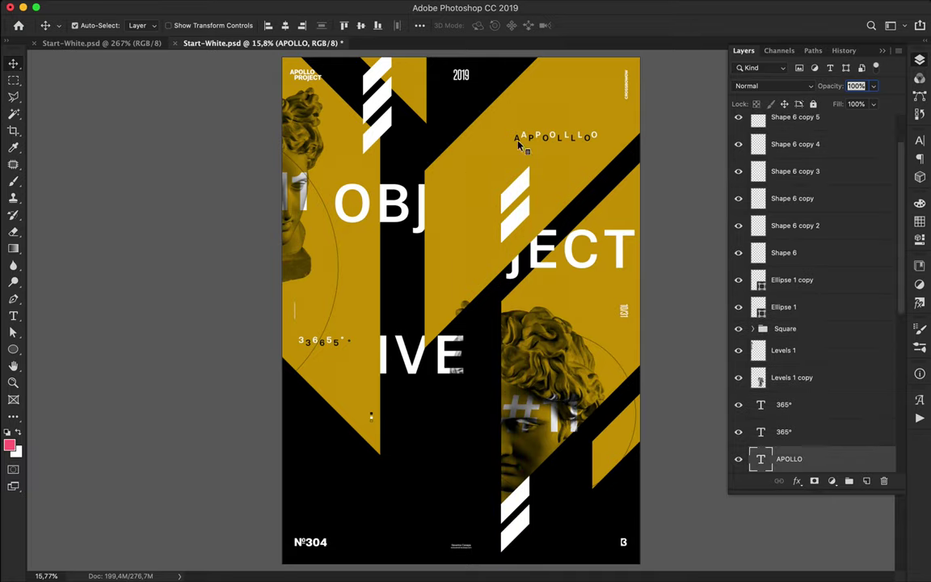
left_click(533, 136, "super")
double_click(483, 174)
left_click_drag(534, 137, 546, 174)
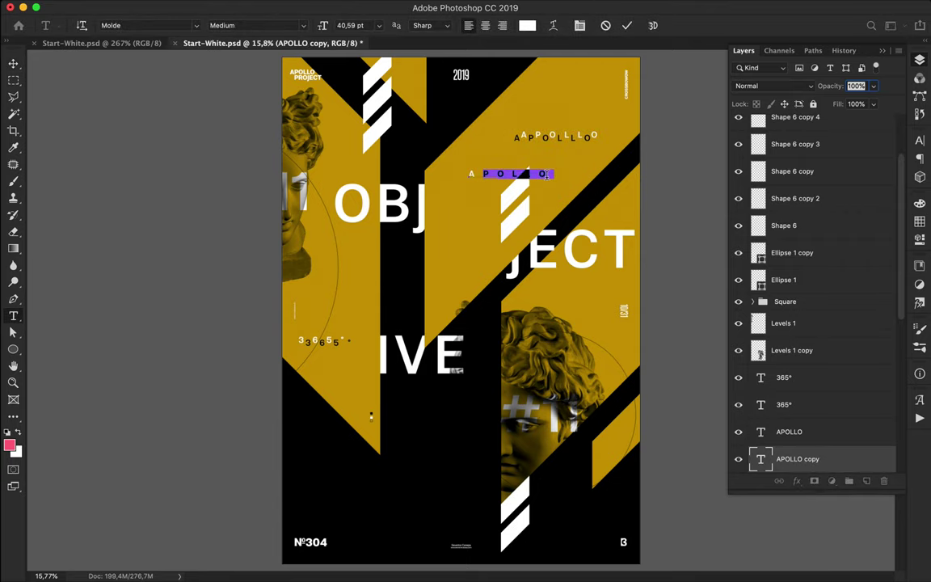
key("ctrl+Return")
left_click(917, 142)
type("0")
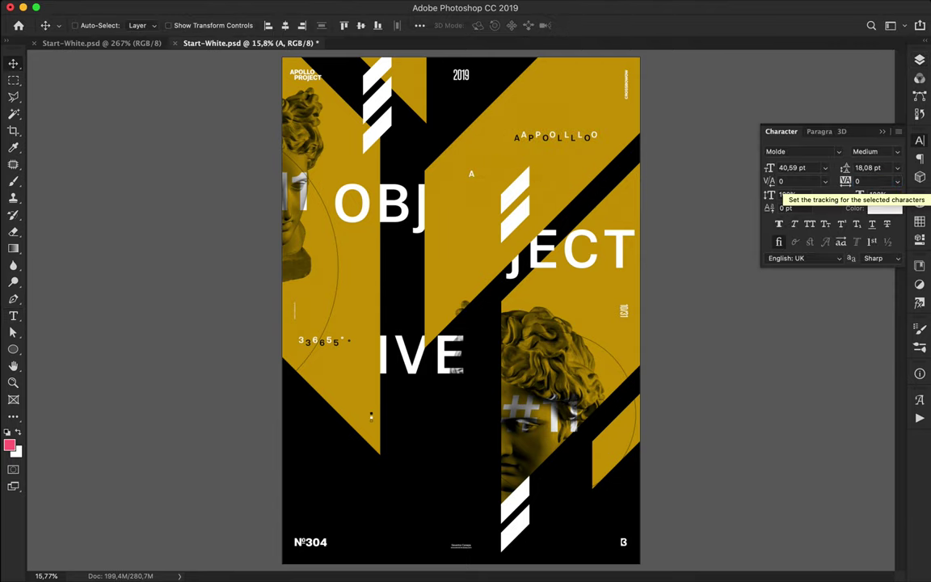
key("Return")
Step: Duplicate the white A many times into a loose cluster on the central gold shape, with a few strays around it
key("super+plus")
scroll(478, 182, "up", 4)
left_click_drag(484, 225, 542, 140)
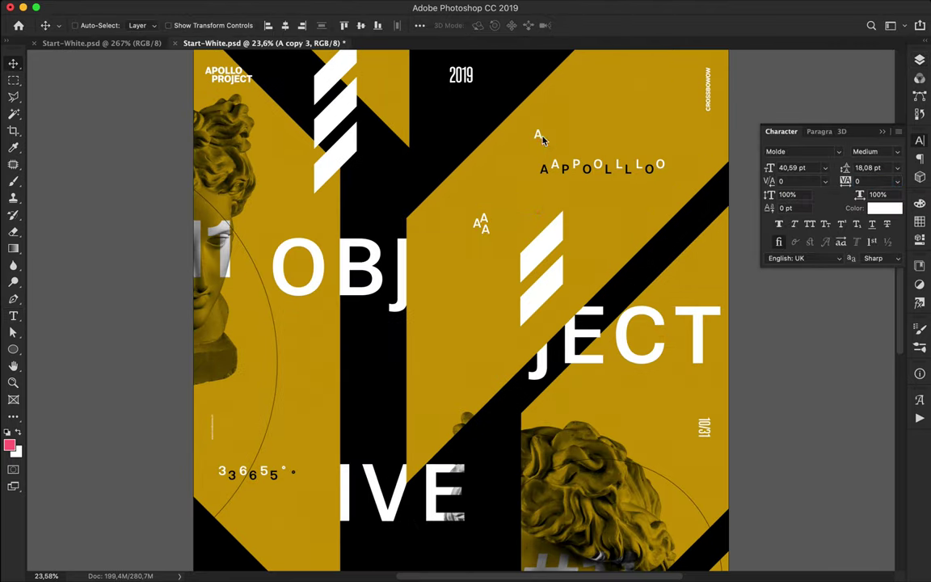
scroll(602, 97, "up", 3)
left_click_drag(602, 214, 457, 338)
left_click_drag(458, 338, 501, 367)
mouse_move(501, 366)
left_mouse_down()
mouse_move(389, 503)
mouse_move(492, 376)
left_mouse_up()
left_click_drag(492, 376, 479, 344)
left_click_drag(480, 345, 415, 281)
left_click_drag(414, 281, 469, 339)
left_click_drag(469, 338, 396, 316)
key("Escape")
left_click_drag(484, 339, 555, 347)
left_click_drag(471, 326, 475, 270)
left_click_drag(472, 267, 479, 272)
left_click_drag(478, 268, 450, 360)
left_click_drag(448, 364, 468, 363)
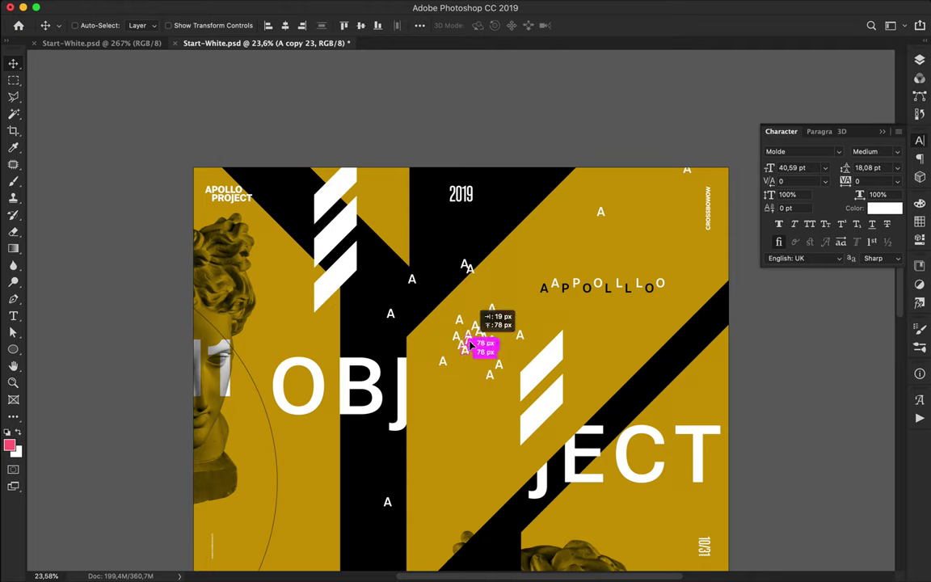
left_click_drag(473, 403, 473, 403)
Step: Scatter more white A copies across the poster's lower black areas
key("super+minus")
scroll(496, 380, "down", 4)
left_click_drag(469, 276, 388, 392)
left_click_drag(387, 392, 460, 129)
scroll(460, 130, "up", 5)
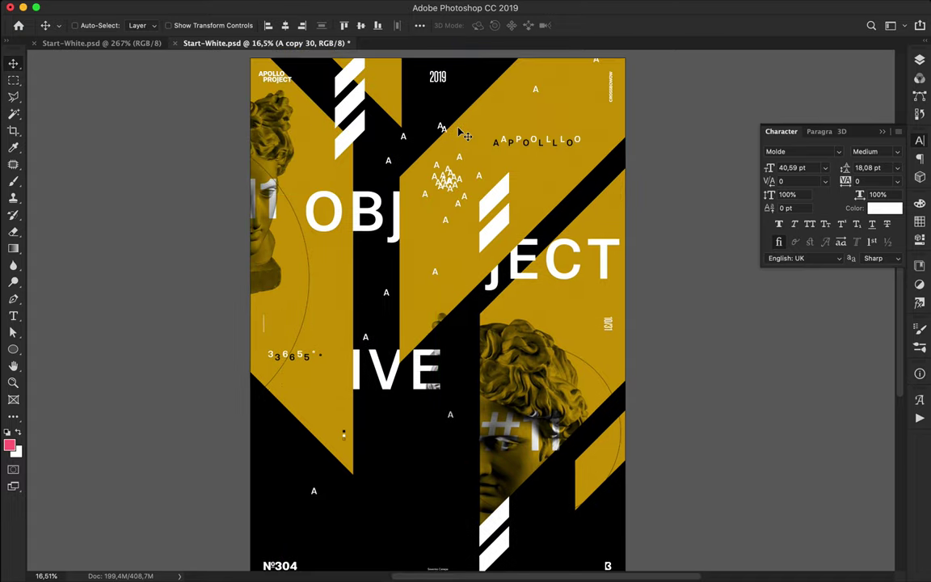
Step: Thicken the A cluster beside the J of OBJ with further overlapping white copies and a few outliers
left_click_drag(436, 273, 436, 183)
mouse_move(457, 183)
left_mouse_down()
mouse_move(440, 175)
mouse_move(446, 166)
mouse_move(458, 174)
left_mouse_up()
left_click_drag(416, 166, 399, 163)
left_click_drag(405, 175, 475, 157)
scroll(434, 183, "up", 2)
double_click(429, 186)
key("super+Return")
left_click_drag(475, 158, 455, 153)
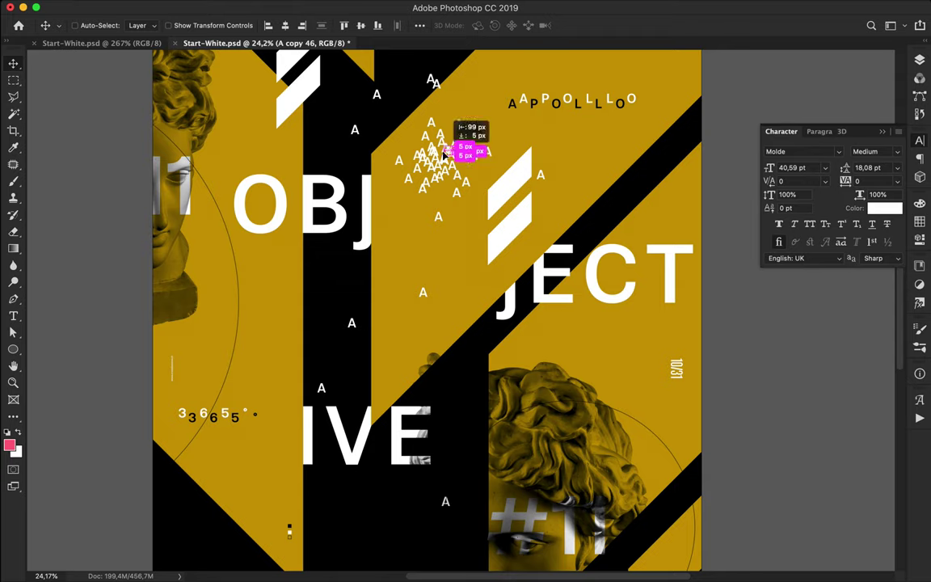
double_click(425, 171)
key("super+Return")
left_click_drag(425, 172, 389, 130)
left_click_drag(405, 177, 450, 170)
Step: Recolour one A in the cluster to 000000 and place black copies of it in the cluster and on the gold shapes
scroll(433, 177, "down", 1)
left_click(884, 209)
left_click_drag(632, 239, 568, 269)
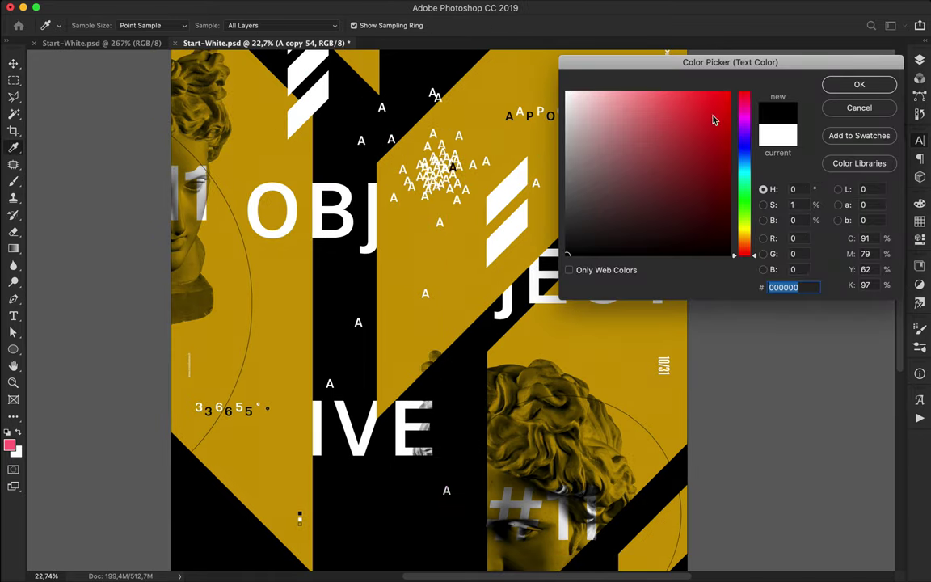
left_click(858, 84)
left_click_drag(452, 167, 432, 179)
Step: Group all the scattered A text layers into one layer group between the two APOLLO layers
left_click(919, 63)
scroll(794, 327, "down", 5)
left_click_drag(793, 276, 793, 437)
scroll(811, 439, "down", 10)
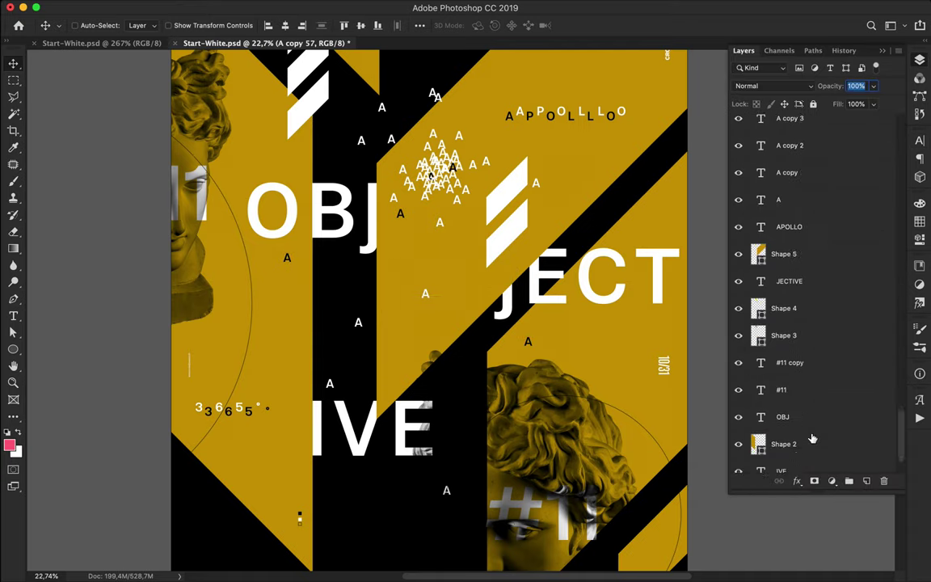
left_click(804, 227)
scroll(803, 230, "up", 10)
left_click(803, 292, "shift")
left_click(850, 480)
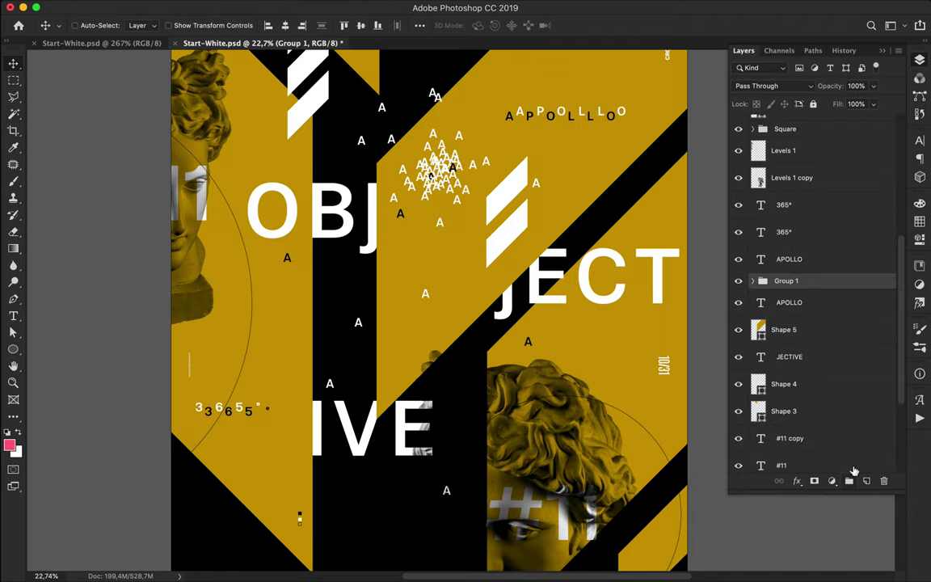
Step: Duplicate a black A onto the cluster's upper edge, and add a gold-coloured A on the black band beside it
scroll(441, 198, "up", 5)
left_click(397, 268, "super")
left_click_drag(397, 267, 369, 192)
key("t")
left_click(525, 25)
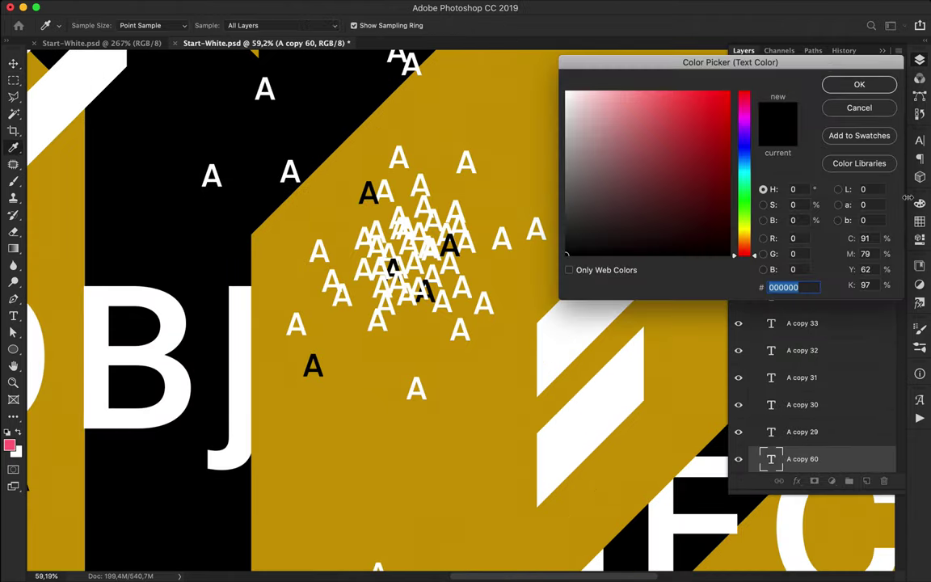
left_click(778, 103)
left_click(656, 88)
scroll(410, 241, "down", 5)
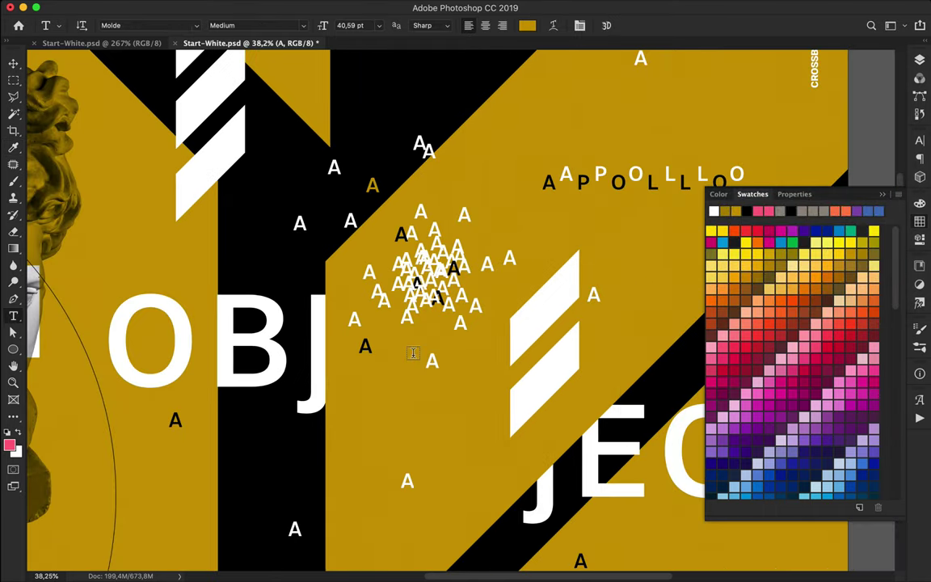
Step: Duplicate the gold A onto the upper-left black band and twice into the lower-left black area
key("v")
left_click_drag(412, 242, 293, 179)
scroll(444, 214, "down", 4)
left_click_drag(415, 123, 260, 506)
scroll(341, 481, "down", 1)
scroll(343, 485, "down", 5)
left_click_drag(245, 312, 254, 305)
scroll(442, 266, "up", 6)
scroll(443, 266, "down", 5)
scroll(442, 266, "up", 8)
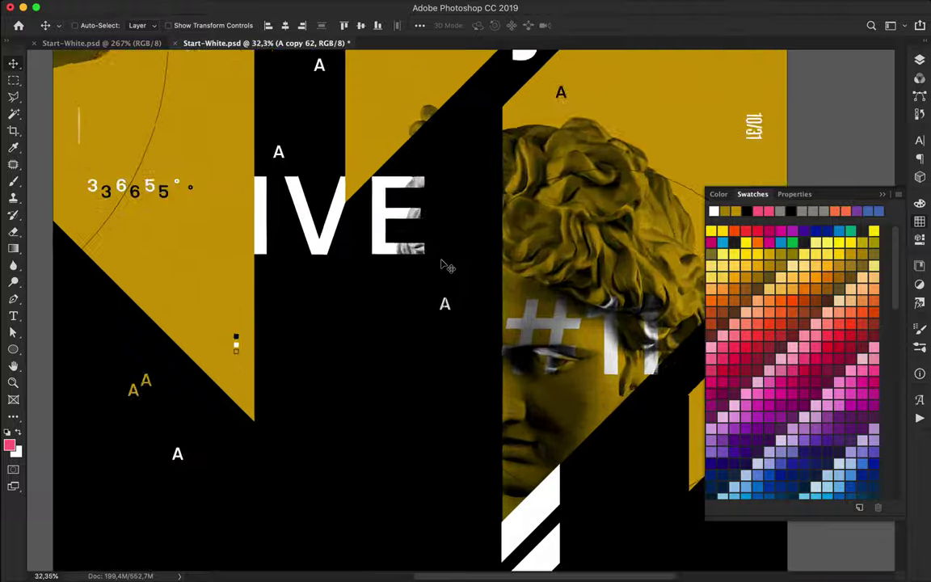
Step: Duplicate the small black, white and outlined squares into an irregular vertical column along the left gold panel's inner edge
scroll(443, 266, "left", 5)
left_click(378, 393, "super")
scroll(378, 395, "up", 4)
left_click_drag(339, 432, 339, 206)
left_click(343, 457, "super")
left_click_drag(343, 457, 344, 514)
left_click_drag(344, 514, 354, 186)
scroll(356, 186, "down", 4)
left_click(378, 372, "super")
left_click_drag(381, 373, 380, 159)
left_click_drag(377, 242, 374, 375)
left_click(370, 461, "super")
left_click_drag(371, 463, 369, 132)
left_click_drag(370, 132, 370, 106)
left_click_drag(370, 106, 369, 90)
left_click_drag(385, 223, 382, 384)
left_click_drag(370, 311, 371, 513)
left_click_drag(370, 568, 380, 153)
left_click_drag(369, 151, 368, 175)
scroll(369, 323, "down", 8)
left_click_drag(368, 489, 368, 304)
left_click_drag(366, 540, 368, 99)
scroll(368, 114, "down", 6)
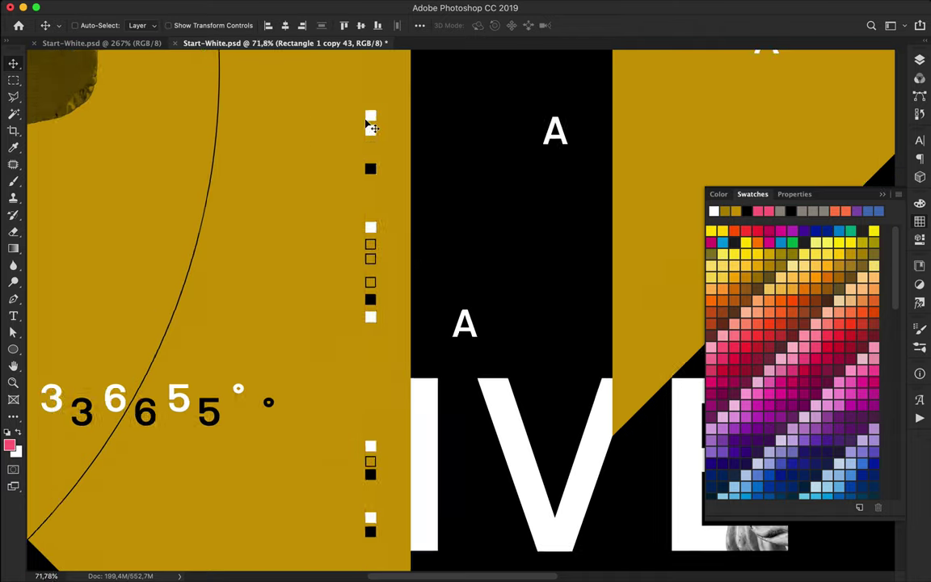
Step: Draw a vertical 1 pt black line with the Pen tool down the gold panel beside the CROSSBOWOW text, above the APOLLO layer
scroll(376, 116, "down", 1)
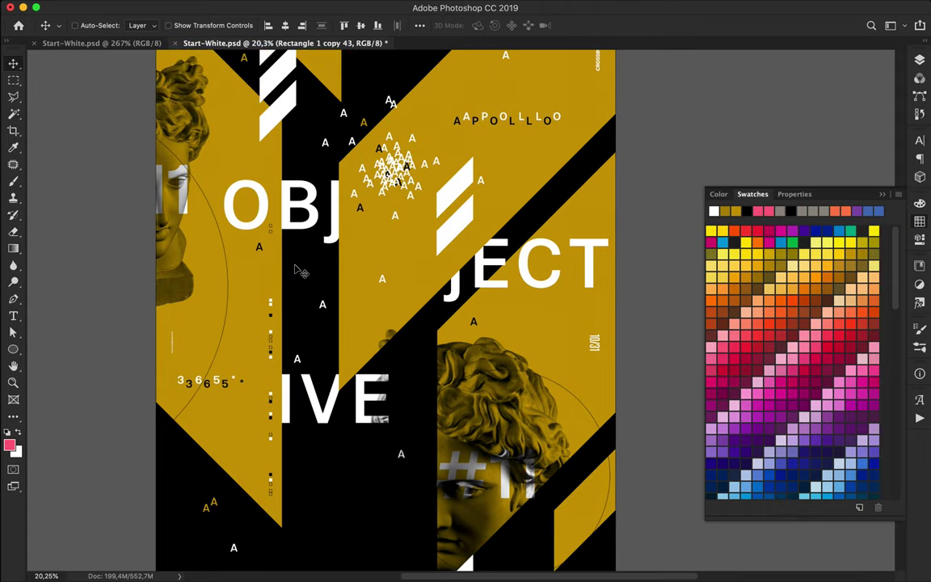
scroll(300, 272, "down", 3)
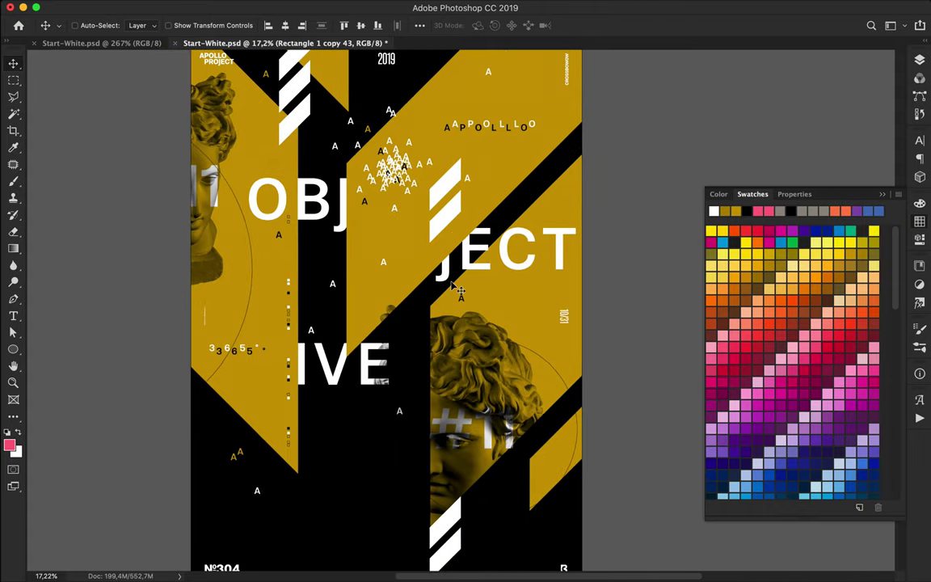
scroll(483, 275, "up", 4)
scroll(483, 274, "down", 2)
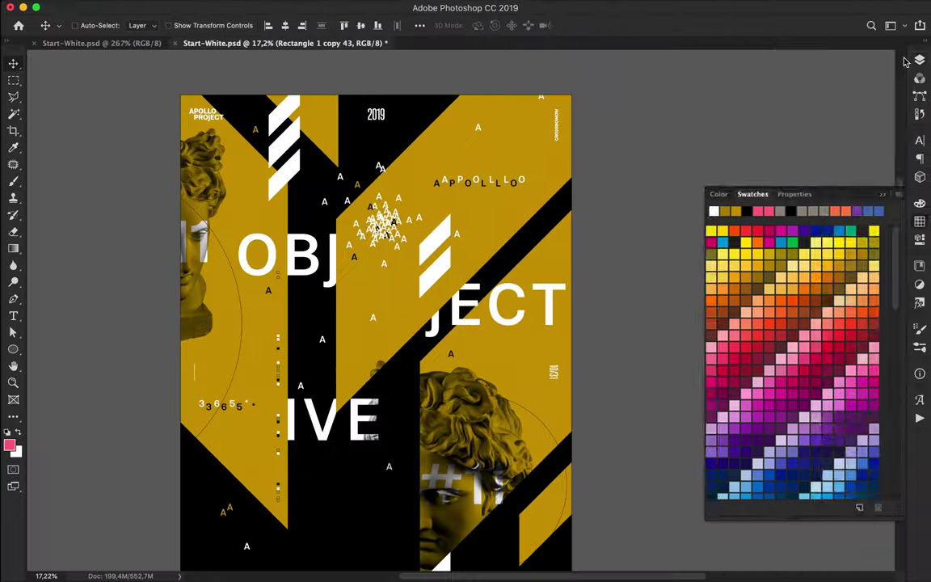
left_click(920, 60)
scroll(804, 178, "up", 1)
double_click(758, 211)
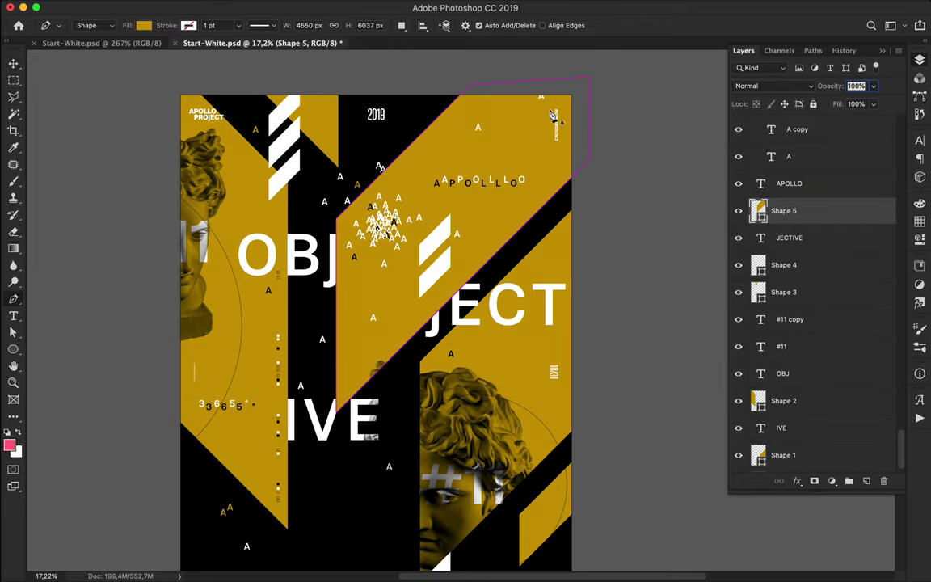
key("alt+bracketright")
left_click_drag(547, 95, 546, 162)
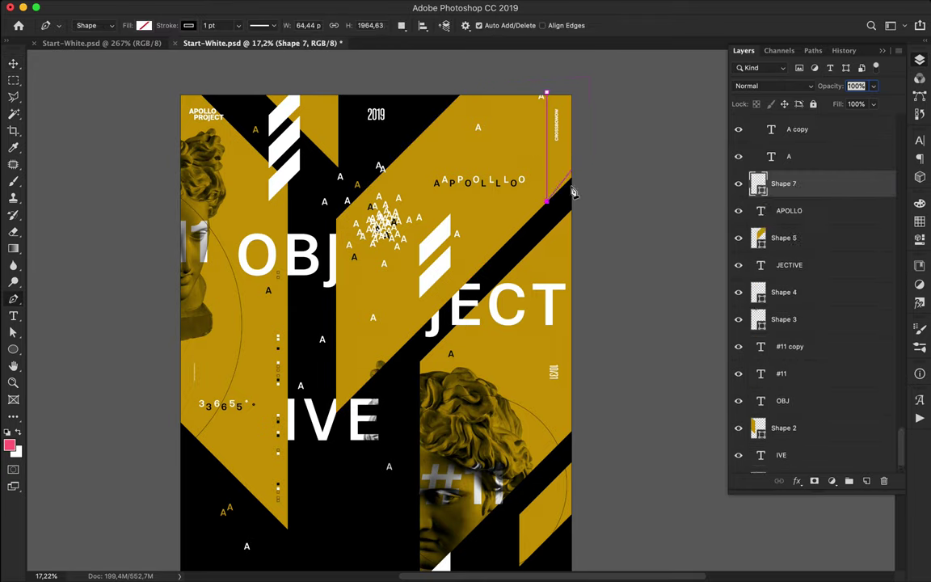
key("a")
key("p")
scroll(585, 165, "up", 2)
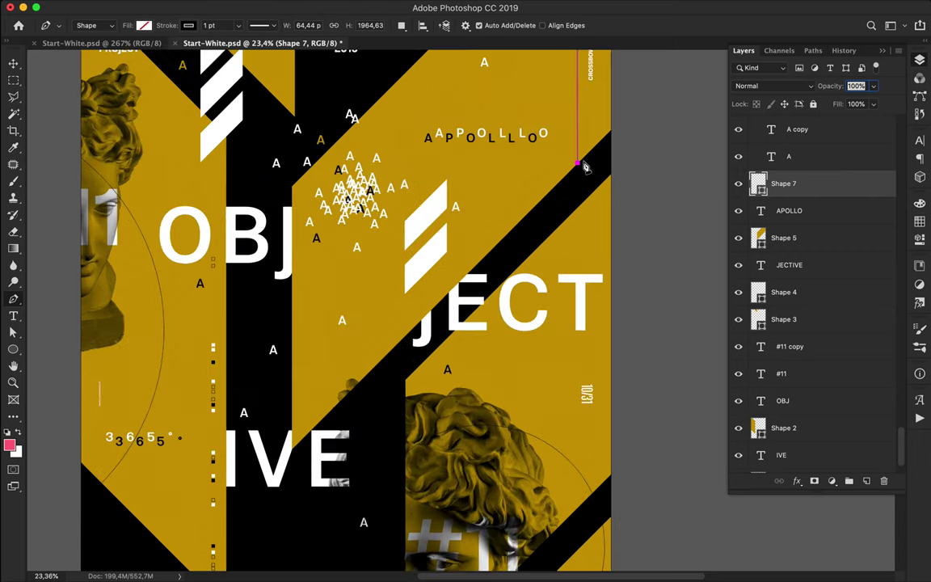
key("a")
Step: Above the APOLLO layer, draw two overlapping unfilled 1 pt black circles around CROSSBOWOW, the larger one about 2070 px wide
left_click(790, 211)
scroll(663, 199, "up", 3)
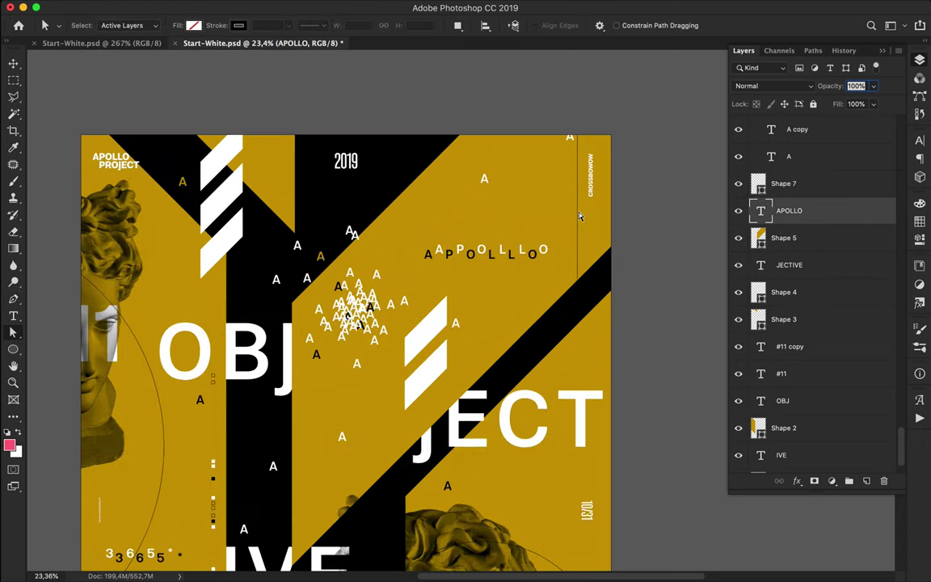
key("v")
key("u")
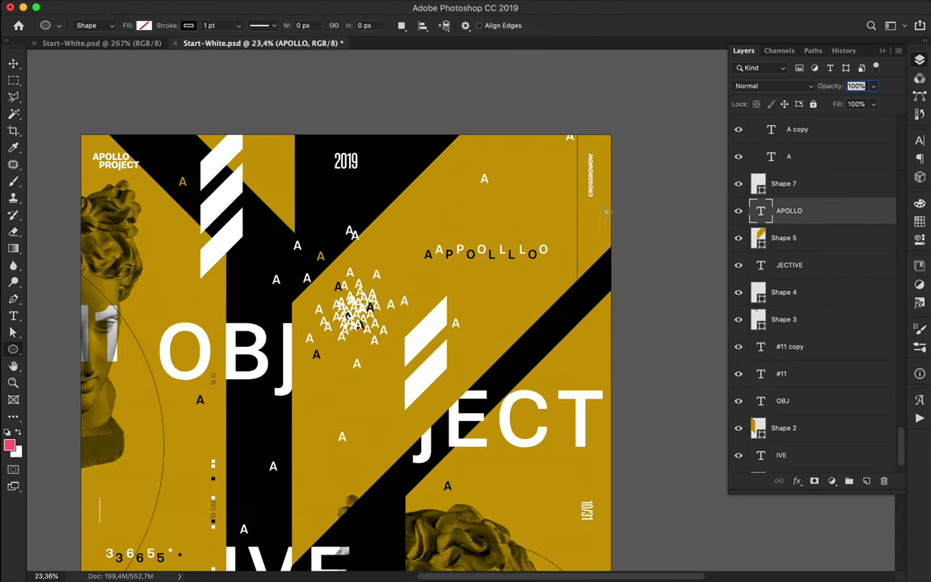
left_click_drag(598, 154, 679, 202)
left_click_drag(619, 189, 734, 268)
key("v")
scroll(638, 288, "down", 3)
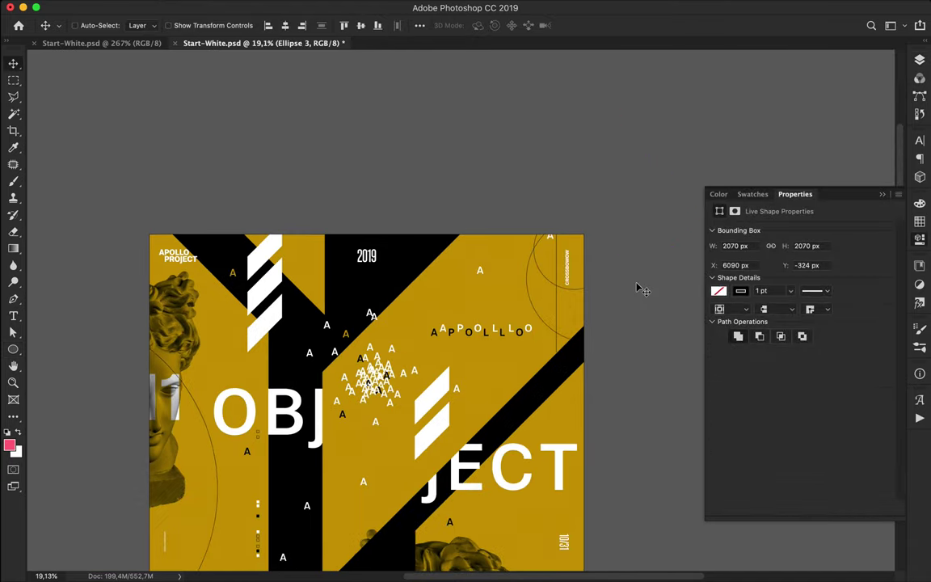
Step: Draw a horizontal tick about 178 px long across the vertical line below CROSSBOWOW, and a shorter tick just beneath it
scroll(636, 286, "up", 5)
key("p")
scroll(610, 295, "up", 4)
left_click_drag(342, 289, 381, 296)
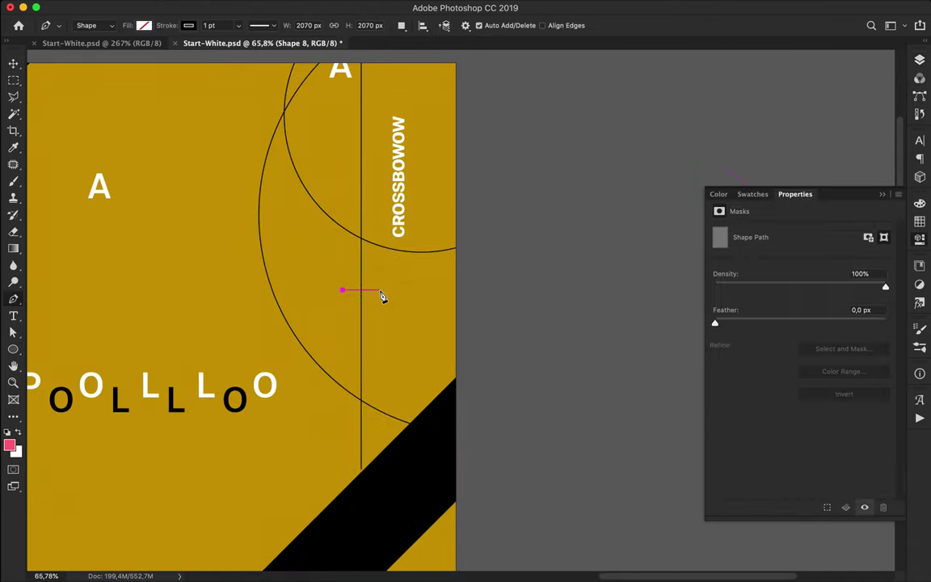
left_click(382, 315, "super")
scroll(320, 304, "up", 3)
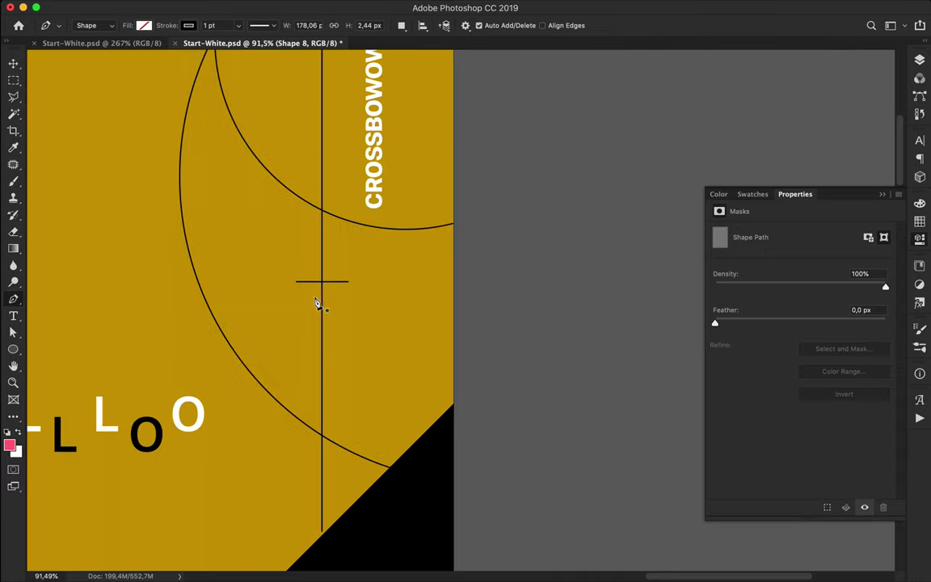
key("v")
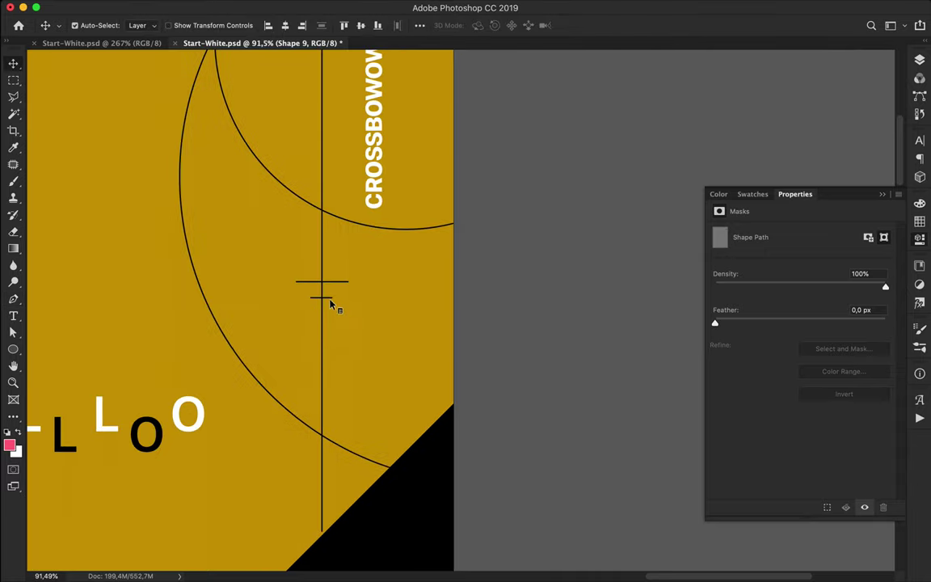
Step: Duplicate the short tick above and below along the vertical line, and the long tick to irregular positions further up
left_click_drag(330, 305, 332, 355)
left_click_drag(332, 356, 332, 480)
left_click_drag(332, 477, 341, 204)
left_click(330, 283, "super")
left_click_drag(330, 282, 334, 93)
scroll(327, 180, "up", 5)
left_click_drag(334, 262, 335, 182)
left_click(330, 369, "super")
left_click_drag(330, 368, 334, 249)
key("super+z")
left_click(328, 345, "super")
key("super+z")
scroll(328, 344, "up", 3)
left_click_drag(287, 389, 288, 322)
key("super+z")
left_click_drag(285, 372, 296, 317)
key("super+z")
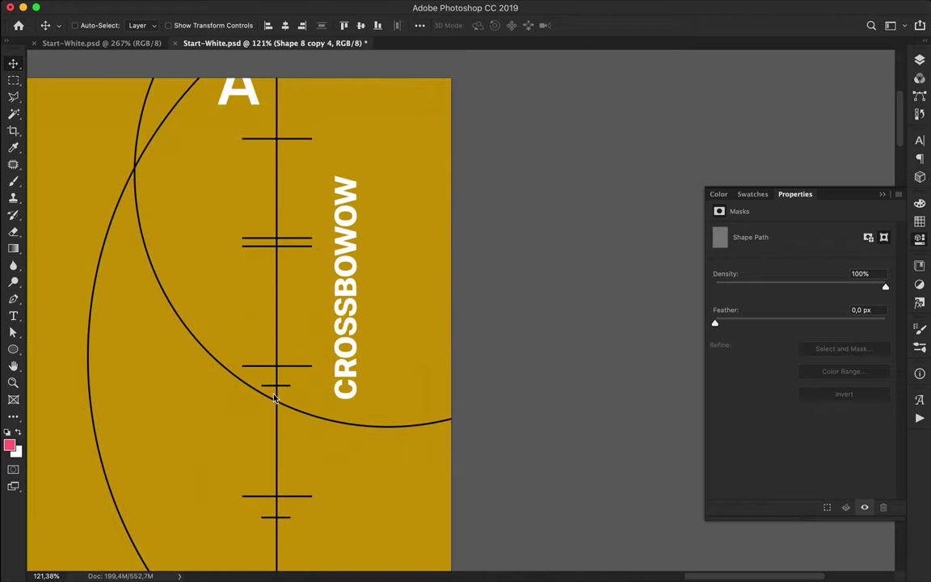
Step: Add more copies of the short tick at irregular intervals along the vertical line, and save the poster
key("super+plus")
scroll(483, 400, "left", 5)
left_click_drag(482, 401, 495, 111)
scroll(493, 111, "up", 5)
left_click_drag(454, 296, 454, 243)
left_click_drag(454, 243, 454, 151)
key("super+0")
key("super+s")
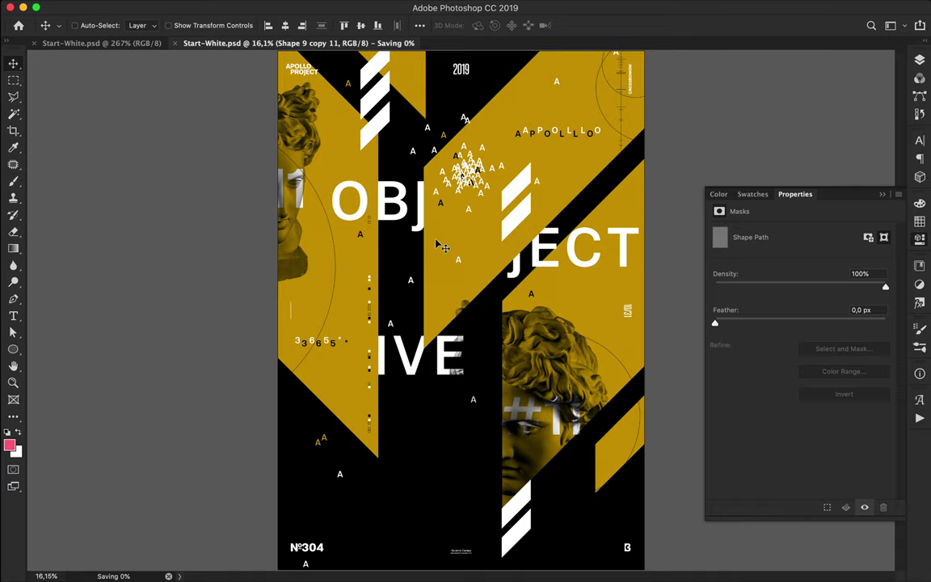
Step: Draw a 1 pt black parallelogram outline about 1328 by 2626 px on the central gold panel, below the letter cluster
scroll(442, 248, "up", 4)
key("p")
left_click(388, 282)
left_click(510, 163)
left_click(388, 399)
left_click(388, 282)
key("a")
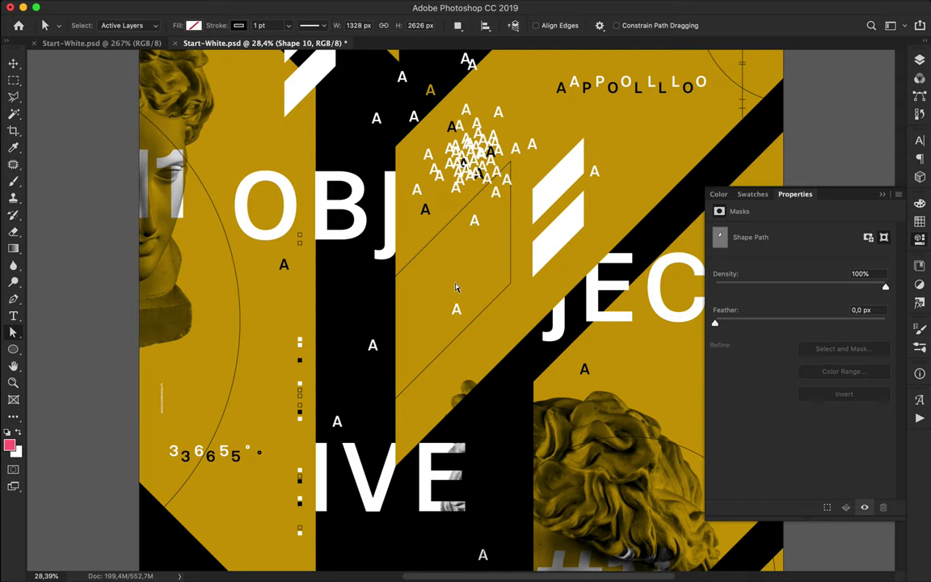
Step: Draw a second, longer parallelogram outline about 2297 by 3410 px diagonally across the central gold panel, around the white stripes
scroll(455, 287, "down", 3)
key("p")
left_click(411, 328)
left_click(545, 194)
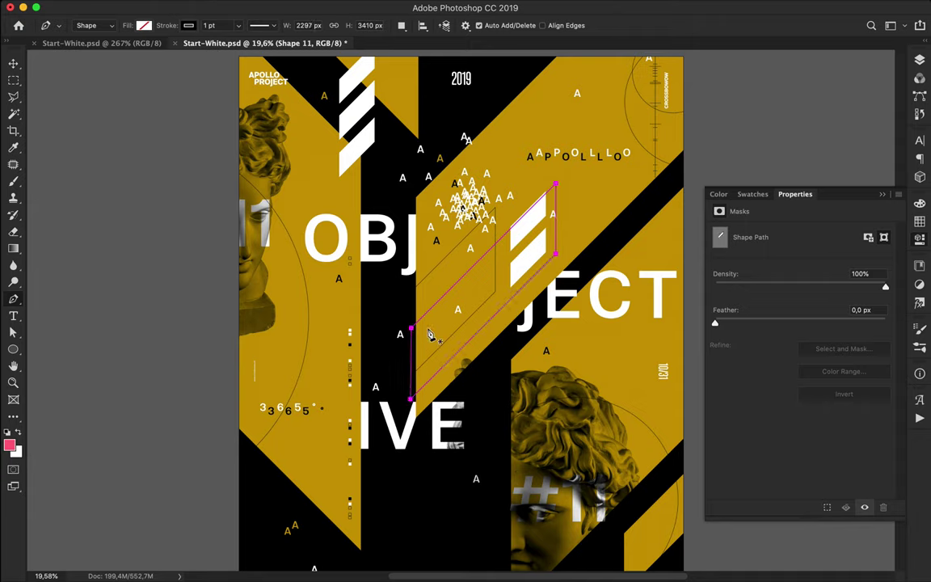
key("v")
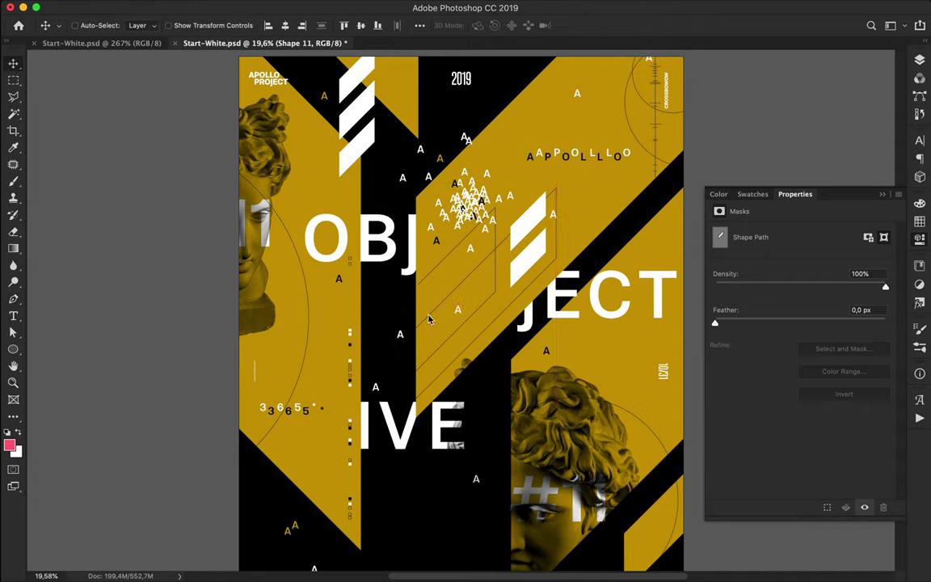
Step: Set the longer parallelogram's stroke to 3 pt and extend its upper end slightly outward along the diagonal
key("a")
left_click(275, 25)
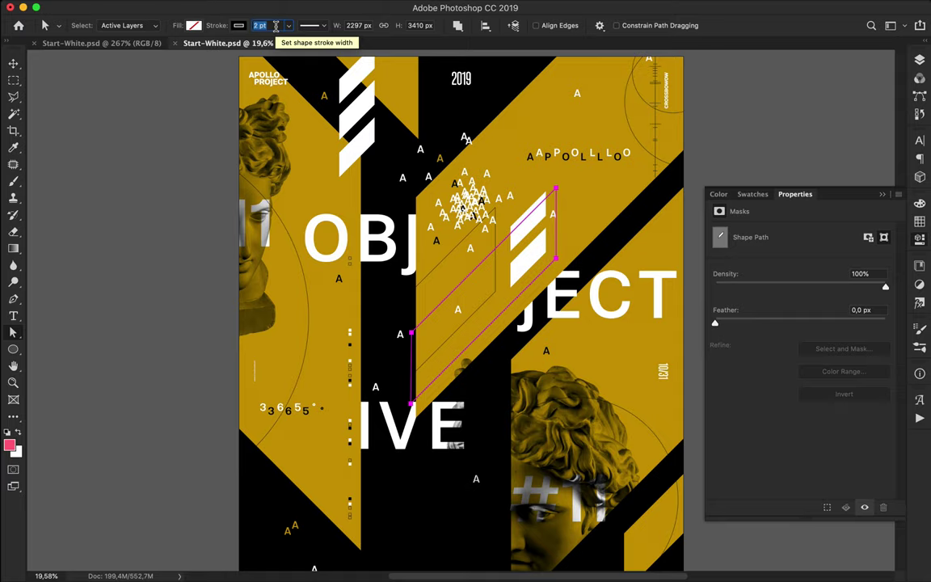
key("Up")
left_click(396, 313)
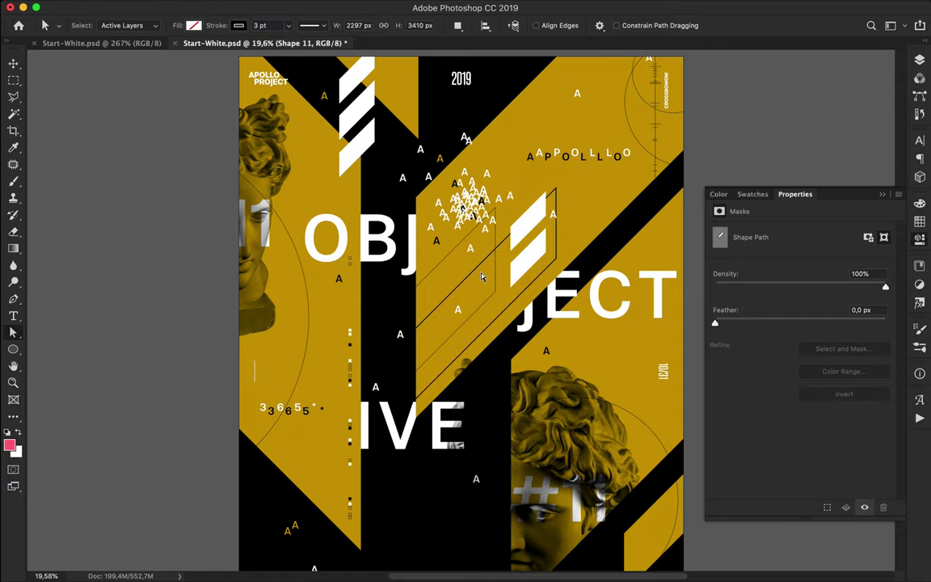
left_click(559, 240)
left_click_drag(555, 258, 569, 246)
left_click(623, 226)
Step: Draw a small parallelogram about 380 by 637 px at the central gold panel's left edge, filled black without a stroke
scroll(629, 222, "down", 1)
key("p")
left_click(411, 298)
left_click(434, 274)
key("a")
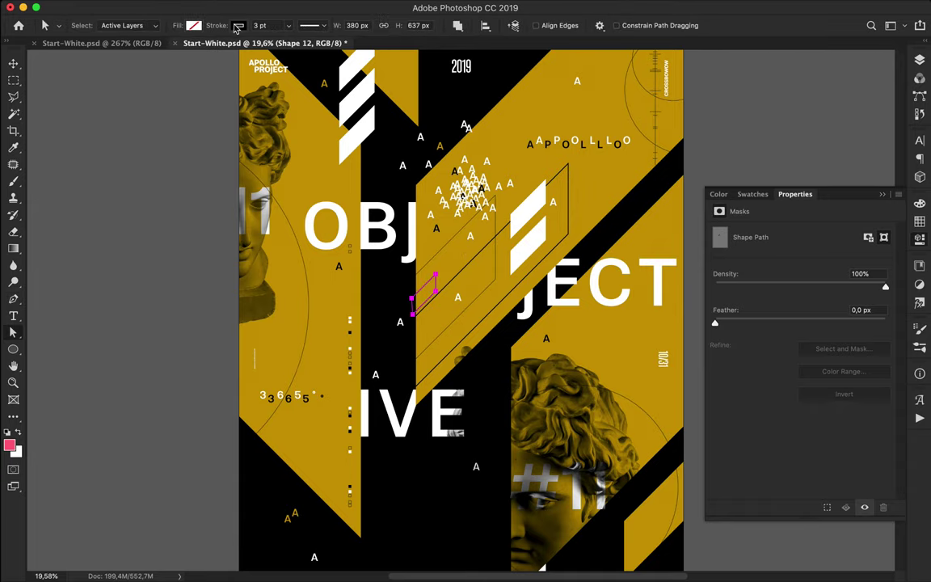
left_click(194, 25)
left_click(155, 95)
key("v")
scroll(397, 301, "down", 3)
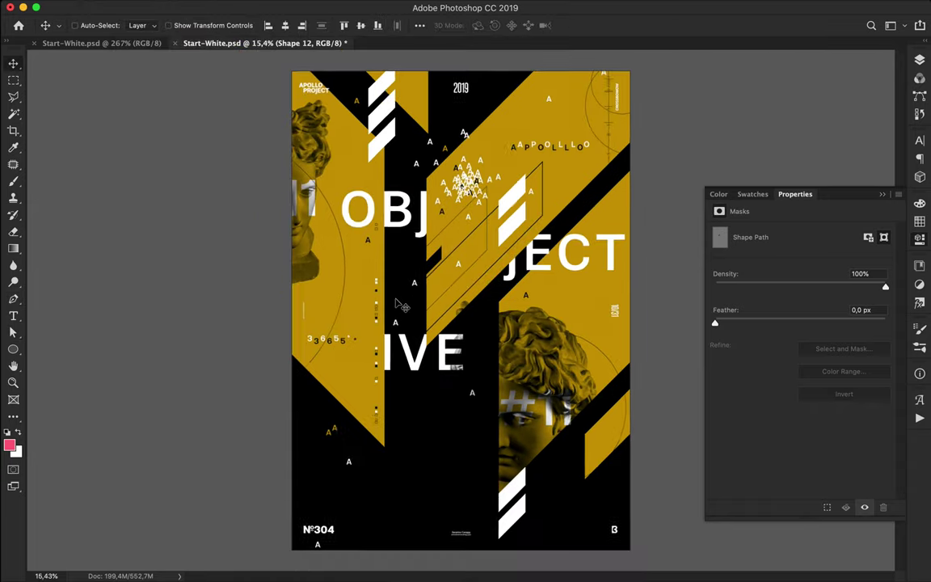
Step: Draw a large four-sided shape about 1417 by 3883 px over the lower part of the left gold panel
key("p")
left_click(367, 429)
left_click(366, 311)
left_click(299, 244)
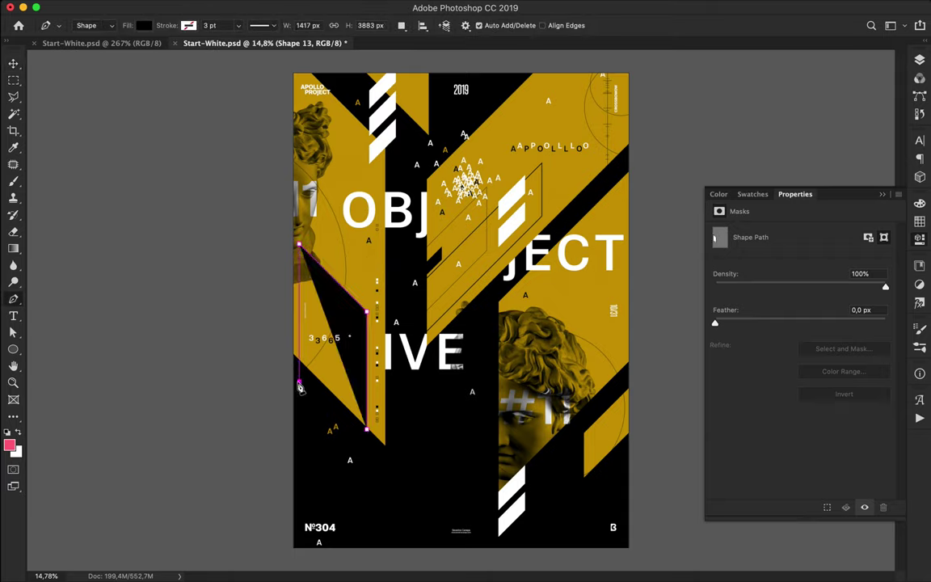
left_click(299, 382)
left_click(367, 429)
Step: Give the large four-sided shape no fill and a black 1 pt stroke
key("a")
left_click(193, 26)
left_click(138, 51)
left_click(244, 27)
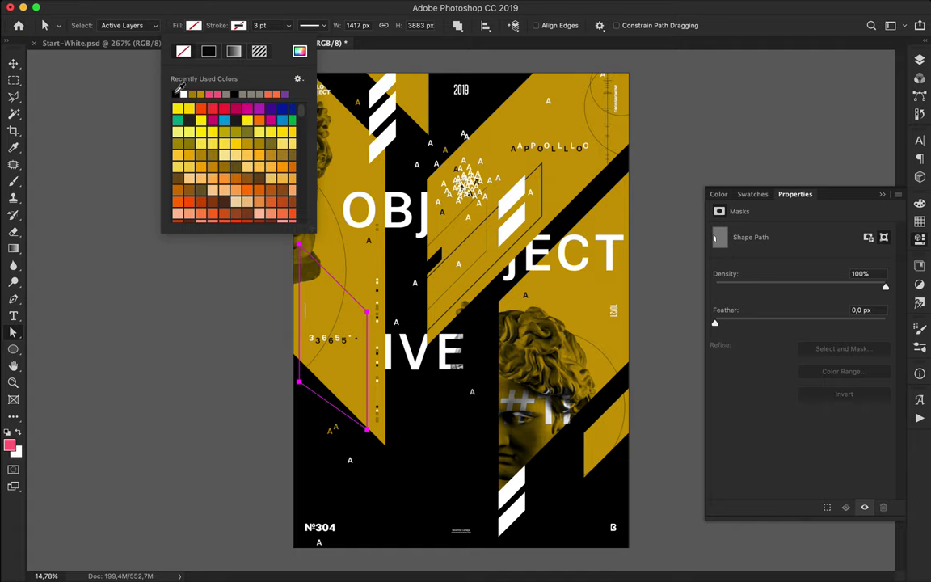
left_click(177, 93)
left_click(287, 25)
double_click(262, 26)
type("1")
key("Return")
key("v")
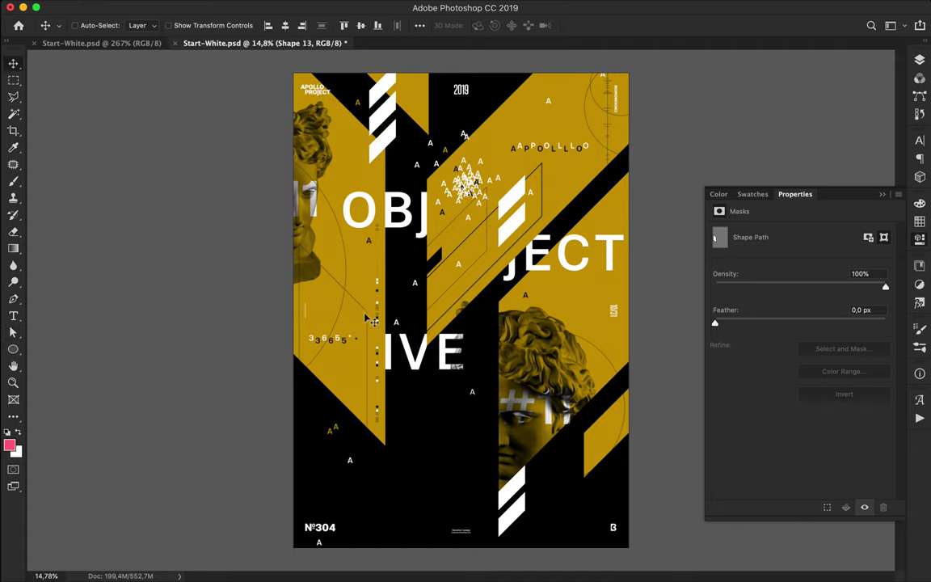
Step: Draw two narrow slanted-top outlines inside the left panel's lower corner, about 137 px and 312 px wide
key("p")
scroll(286, 347, "up", 3)
left_click(284, 412)
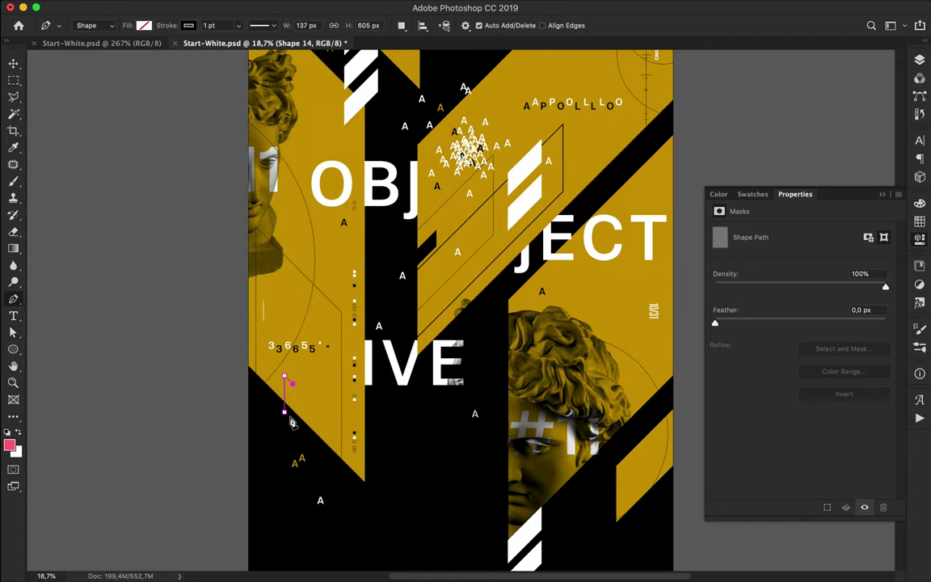
key("super+z")
left_click(319, 378)
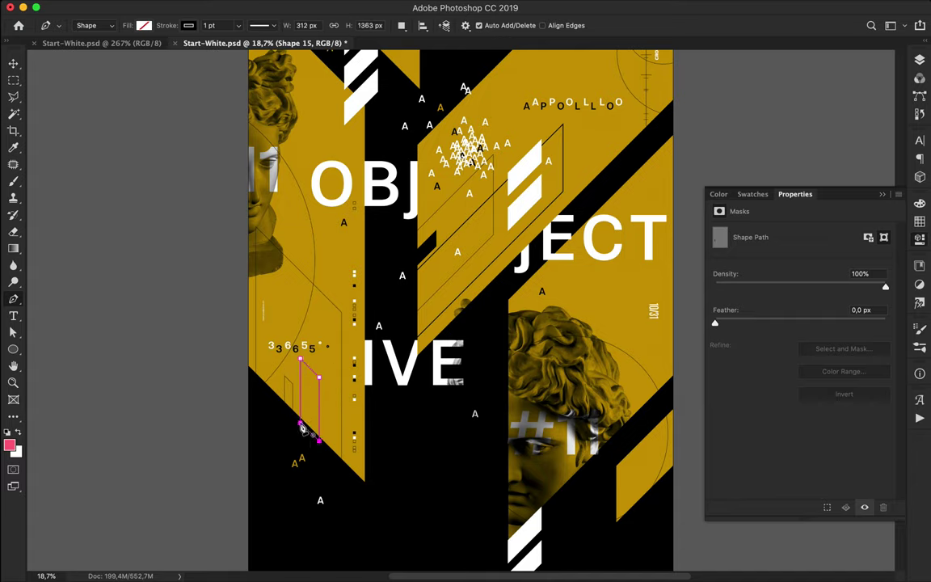
Step: Draw a wider outline with a rising diagonal top, about 737 by 2026 px, behind the number row on the left panel
left_click(270, 404)
left_click(270, 362)
left_click(314, 316)
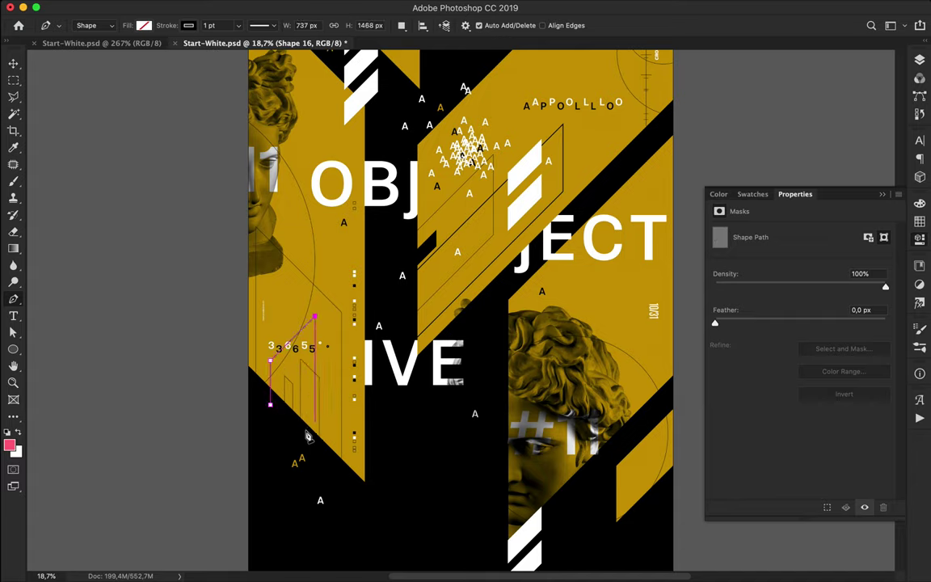
left_click(271, 407)
key("a")
Step: Draw two concentric unfilled circles, 356 px and 614 px wide, below the number row on the left panel
scroll(368, 371, "up", 3)
scroll(388, 383, "right", 2)
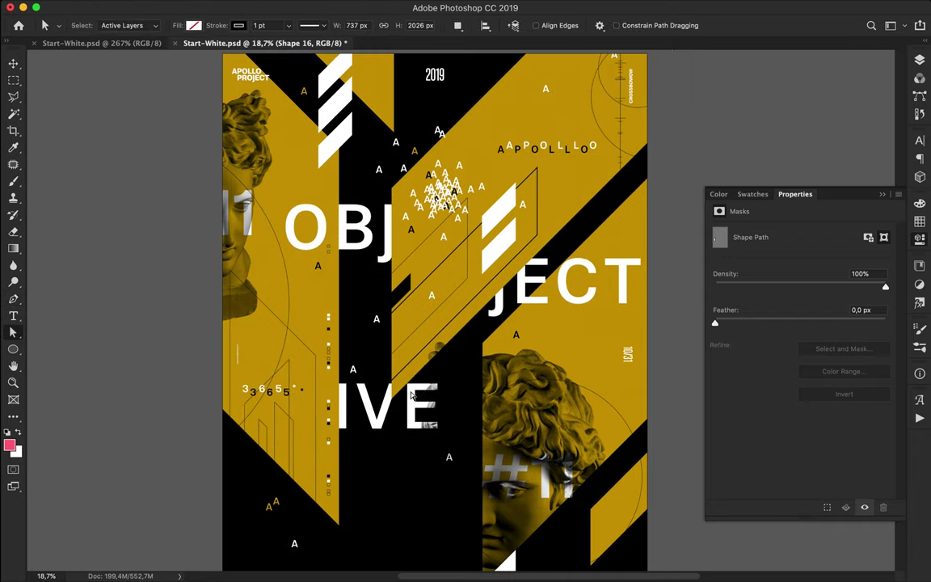
left_click(17, 350)
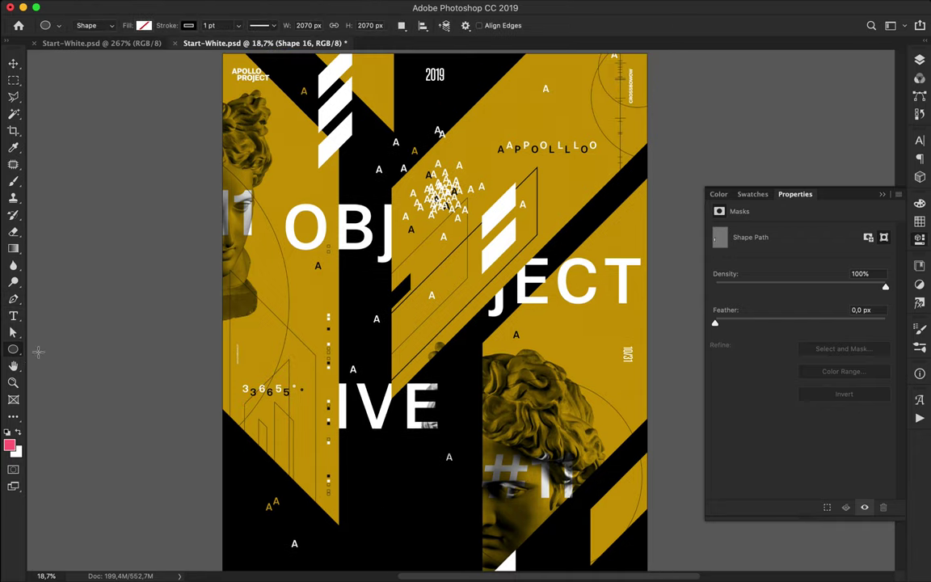
left_click_drag(294, 420, 325, 441)
Step: Draw a thin 45-degree diagonal line spanning about 1556 by 1556 px through the concentric circles to the panel's edges
key("p")
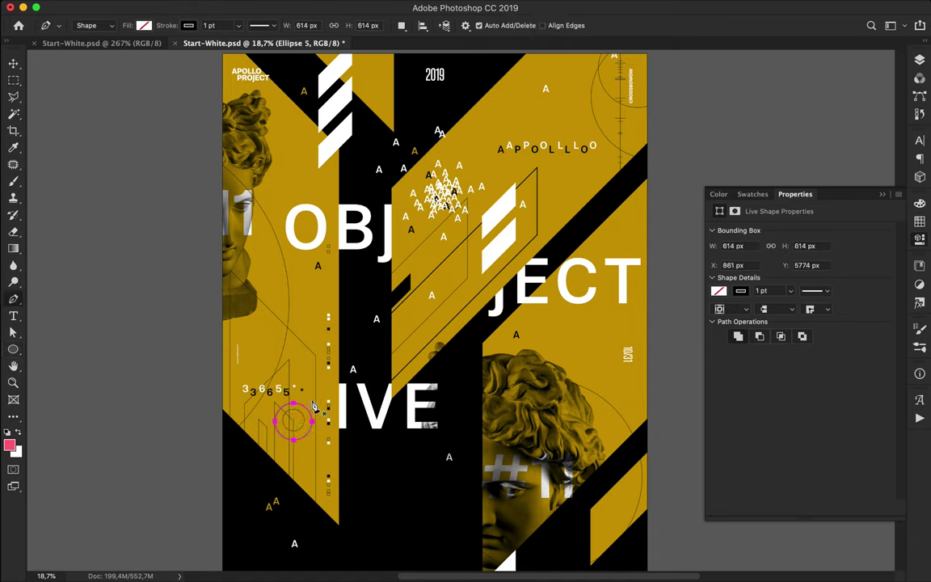
left_click(345, 366)
left_click(249, 458)
key("a")
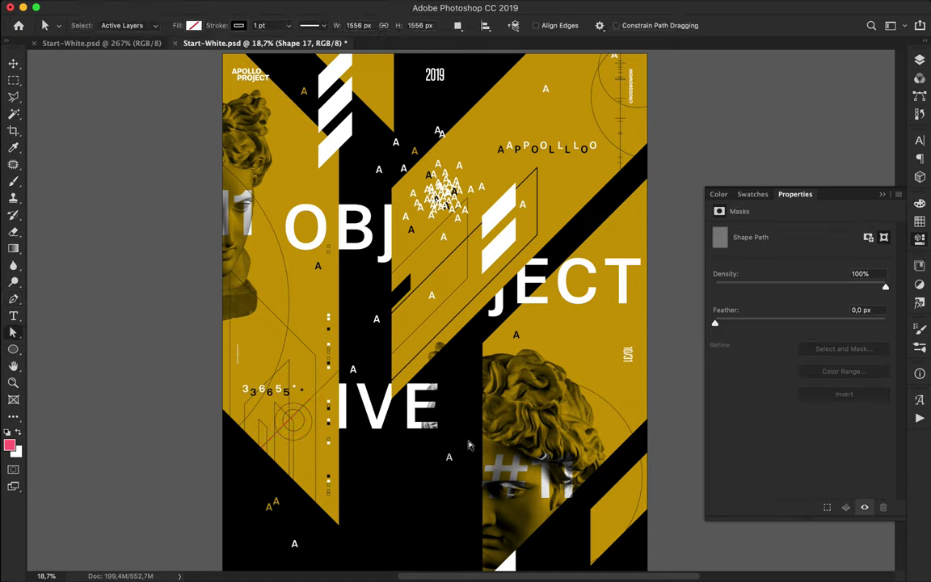
Step: Select the inner concentric circle and set its stroke to 3 pt
key("v")
left_click(300, 429)
left_click(301, 429, "super")
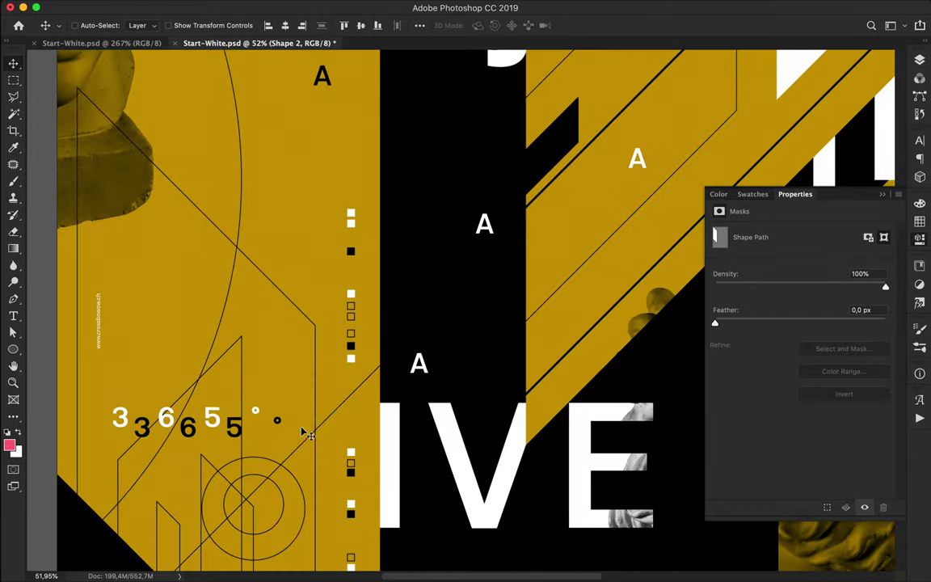
left_click(278, 523)
key("a")
scroll(277, 527, "up", 3)
key("Escape")
key("v")
key("a")
key("Return")
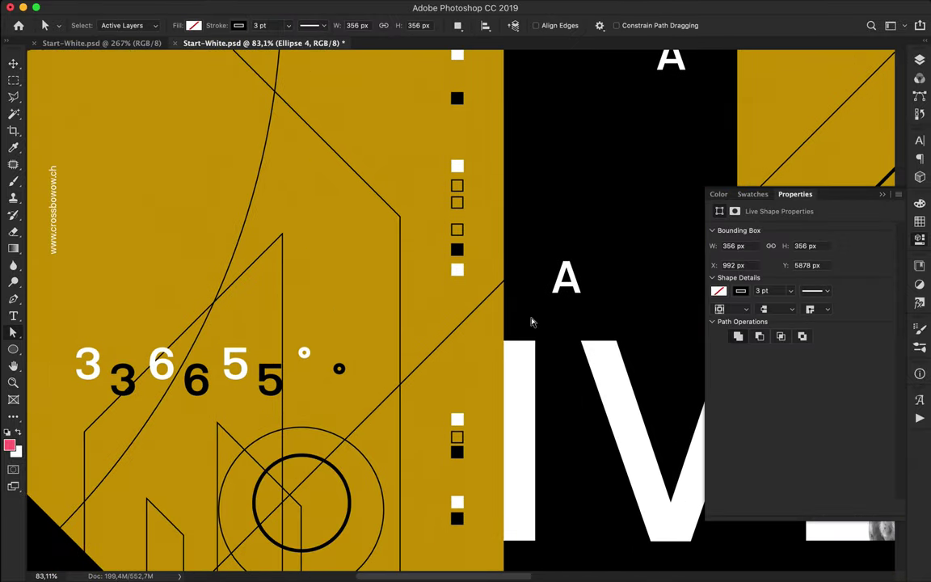
Step: Draw a thin unfilled line rising diagonally beside IVE and straight up the central gold panel, 1888 by 4354 px with a 3 pt stroke
scroll(530, 322, "down", 10)
scroll(582, 272, "up", 2)
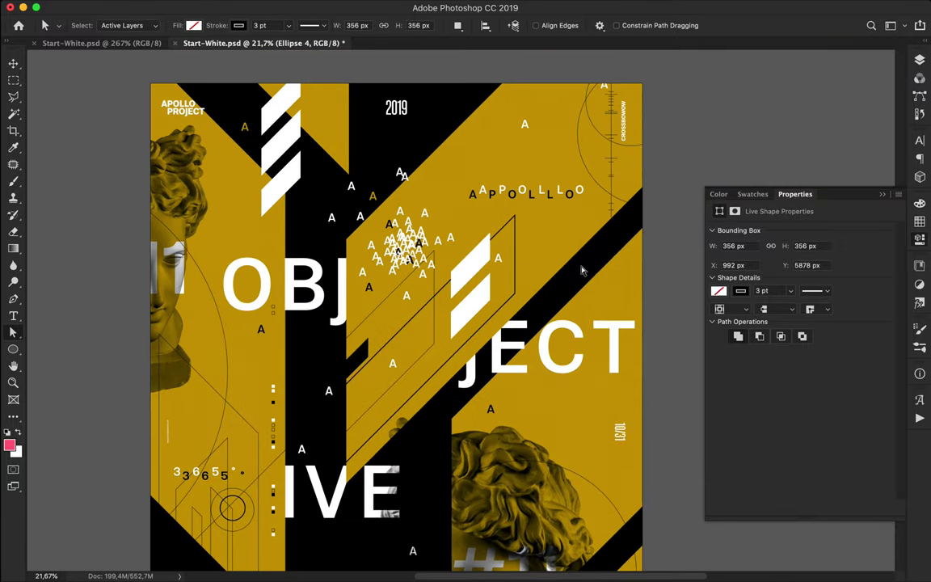
key("p")
left_click(337, 412)
left_click(339, 400, "shift")
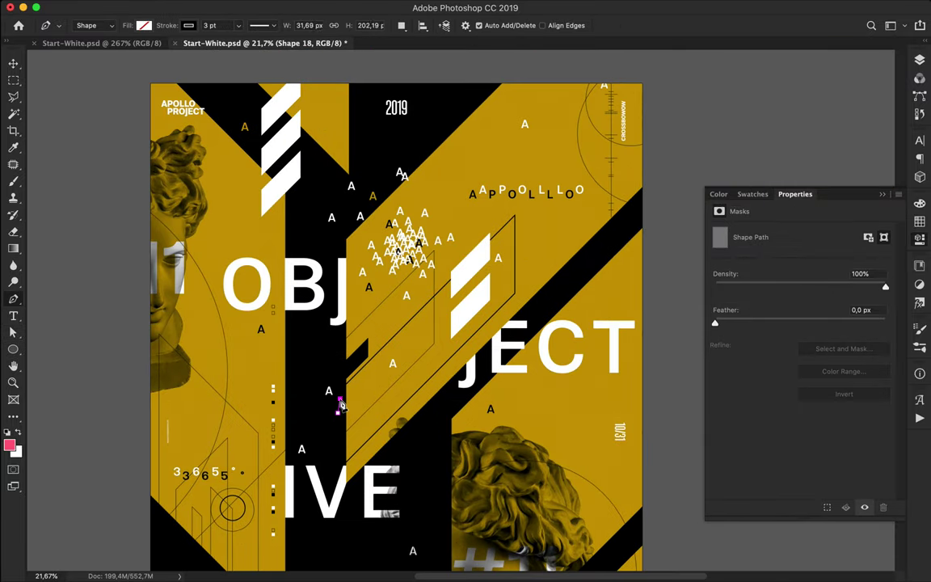
left_click(471, 268, "shift")
left_click(470, 108, "shift")
key("a")
left_click(448, 122)
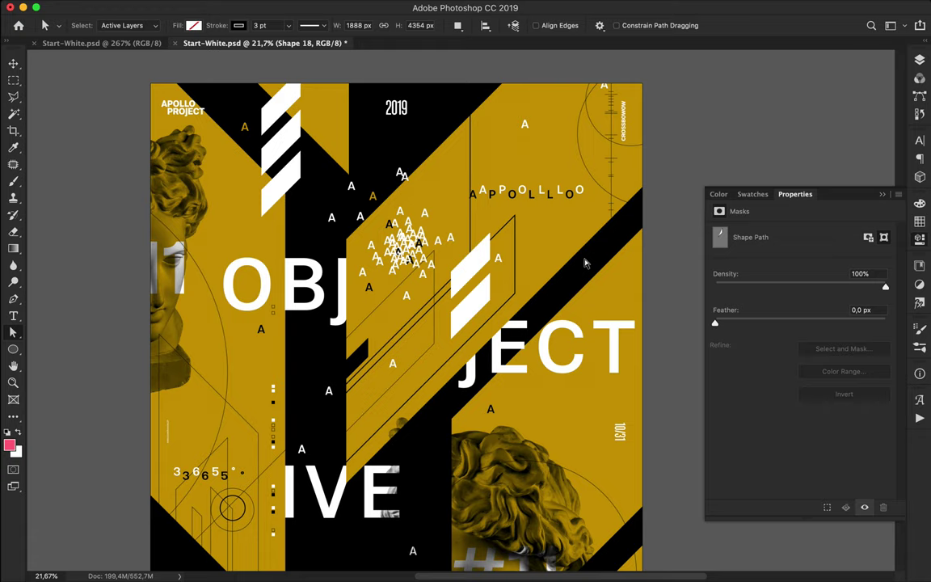
Step: Draw an unfilled outline with 45-degree diagonals, 1473 by 2581 px, around the letters CT and past the poster's edge
scroll(586, 263, "down", 2)
key("p")
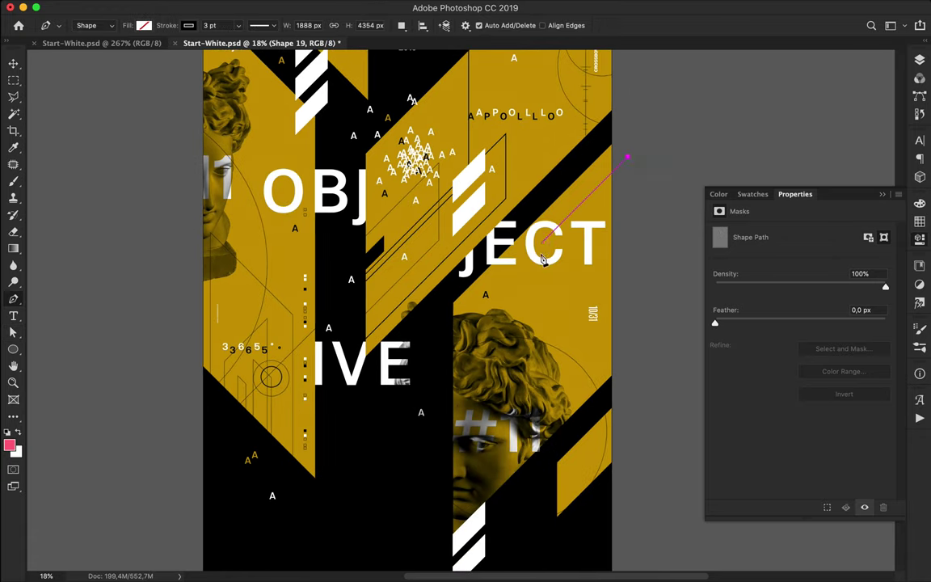
left_click(541, 306)
left_click(618, 231)
Step: Draw a second diagonal outline, 1901 by 2662 px, below ECT beside the lower statue's hair and set its stroke to 1 pt
left_click(635, 193)
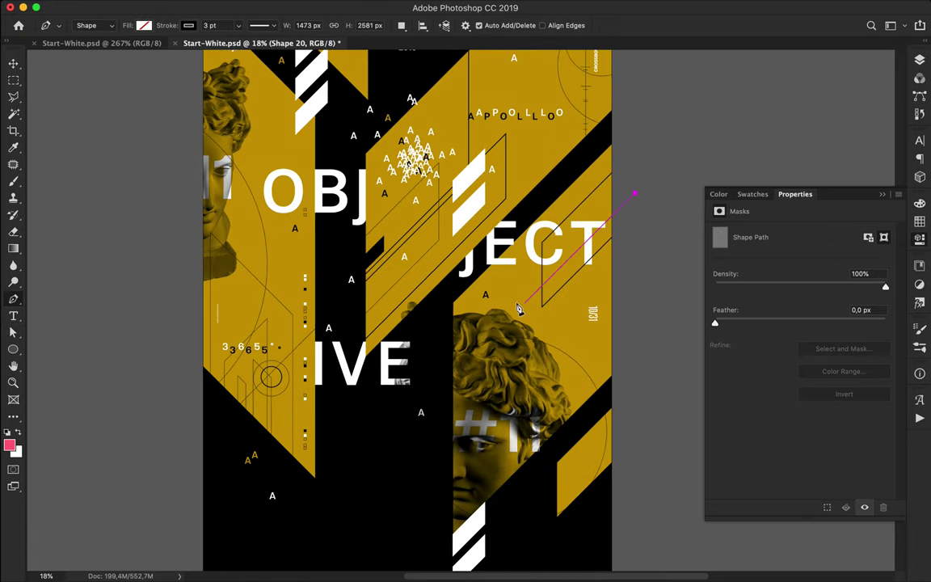
left_click(524, 346)
left_click(636, 195)
key("a")
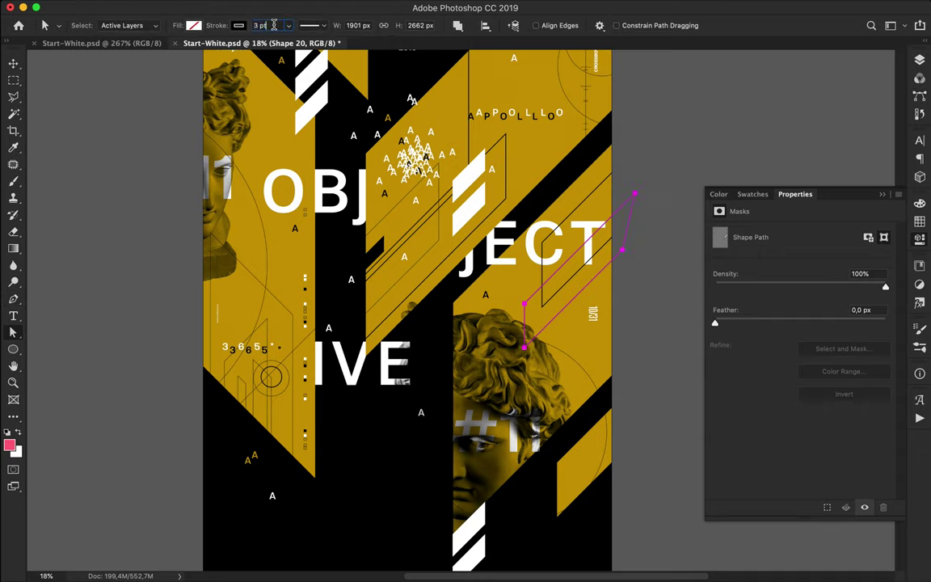
key("v")
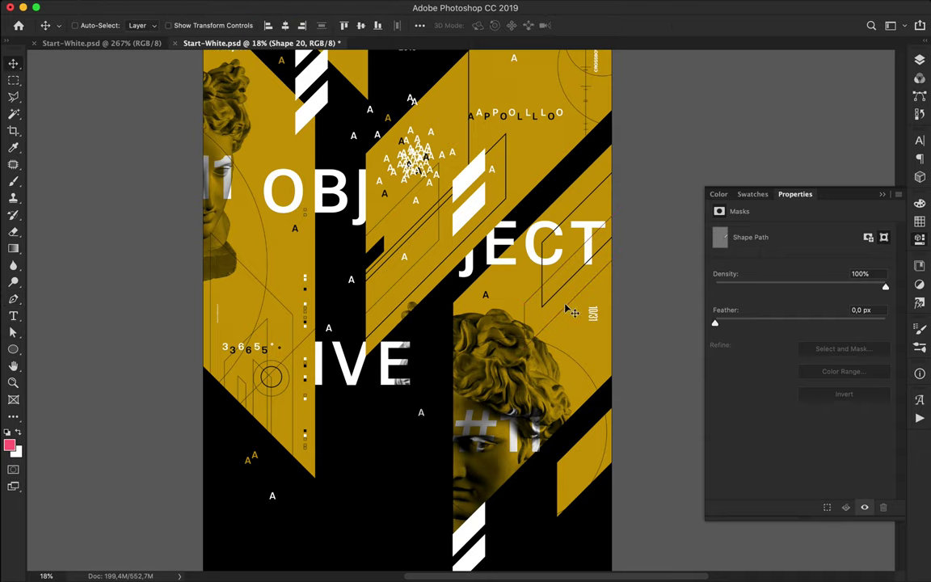
Step: Draw a narrow 1 pt diagonal outline, 3006 by 3241 px, from the lower statue's hair up past the poster's edge
key("p")
left_click(630, 227)
left_click(643, 199)
key("a")
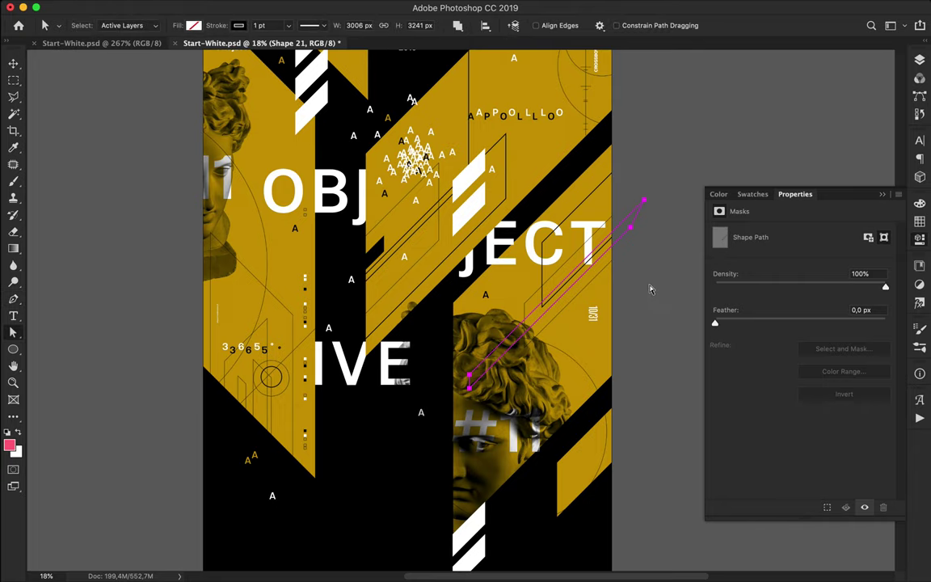
key("v")
Step: Draw a small four-sided shape with descending diagonals, 572 by 853 px, in the black area below IVE
scroll(658, 279, "up", 5)
key("super+0")
key("p")
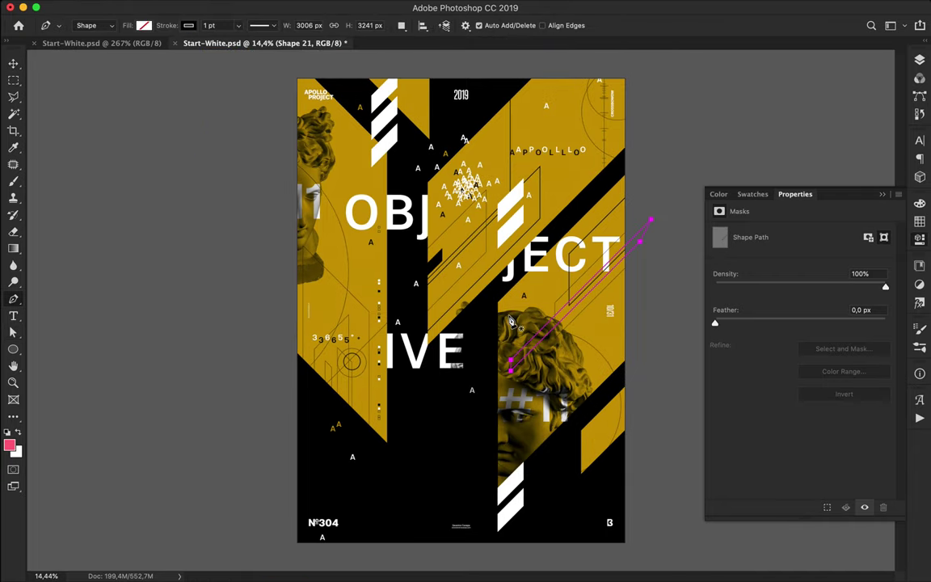
left_click(397, 376)
left_click(419, 397)
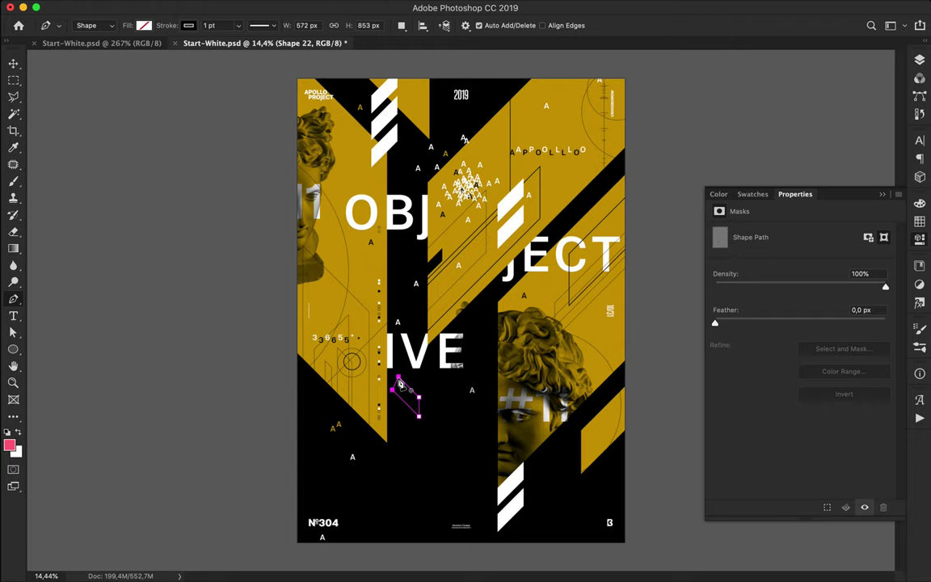
left_click(397, 378)
Step: Remove the stroke of the new shape below IVE and fill it with the poster's gold
key("a")
left_click(238, 26)
left_click(183, 51)
left_click(194, 25)
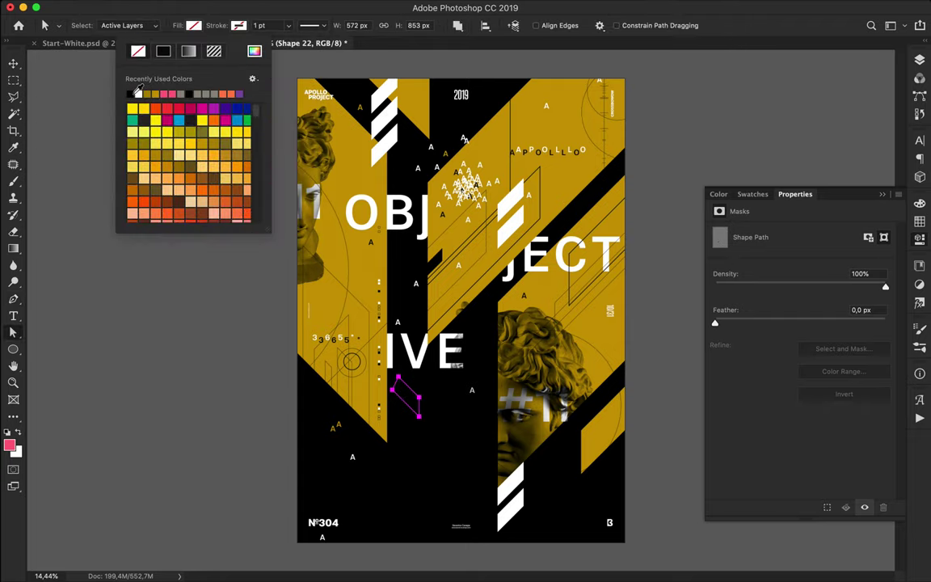
left_click(155, 93)
key("v")
Step: Rasterize the gold shape's layer and cut off its slanted side with a polygonal selection, leaving a parallelogram with a vertical side
left_click(921, 61)
right_click(824, 271)
left_click(689, 212)
key("l")
key("super+equal")
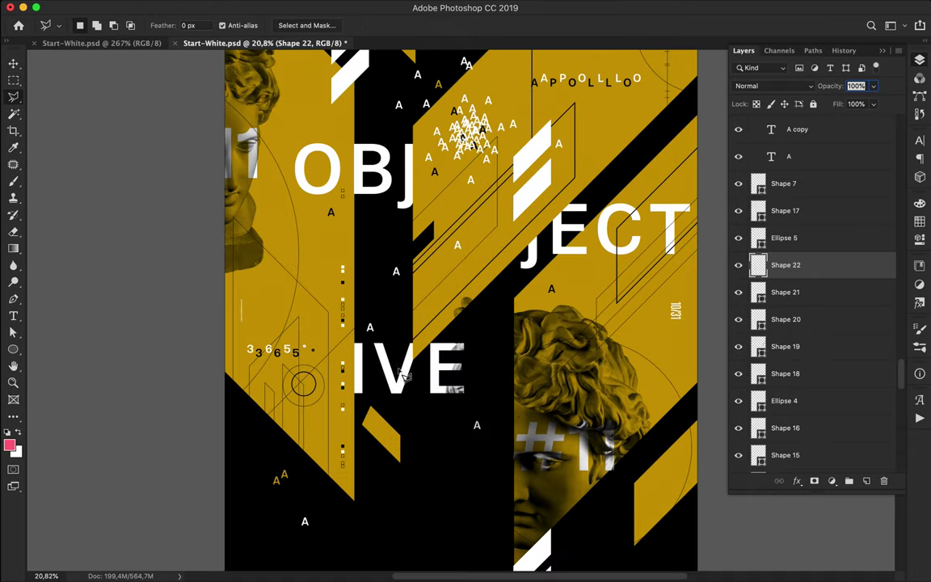
key("Delete")
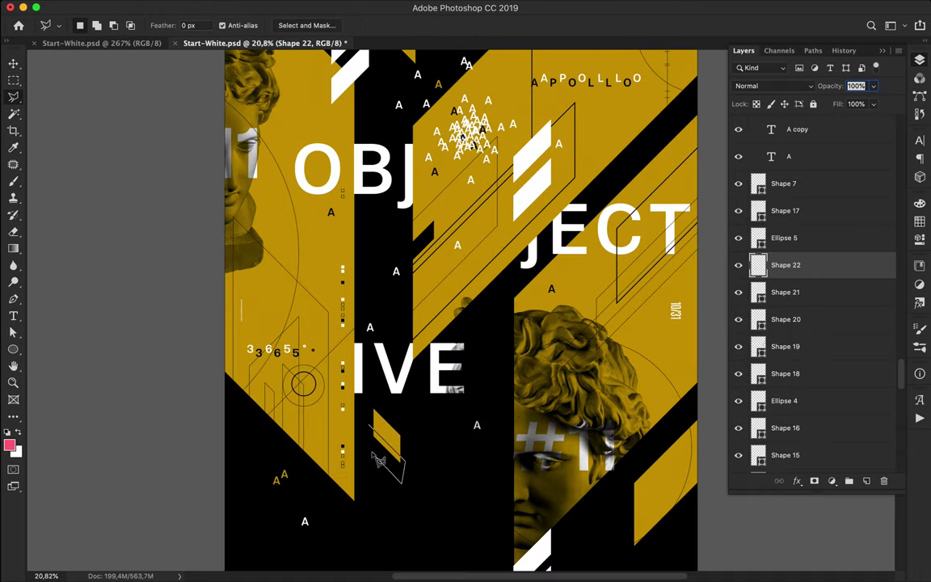
key("v")
key("ctrl+d")
Step: Duplicate the gold stripe twice straight down below IVE and set the middle copy close under the first
left_click_drag(377, 440, 377, 515)
key("super+equal")
key("super+equal")
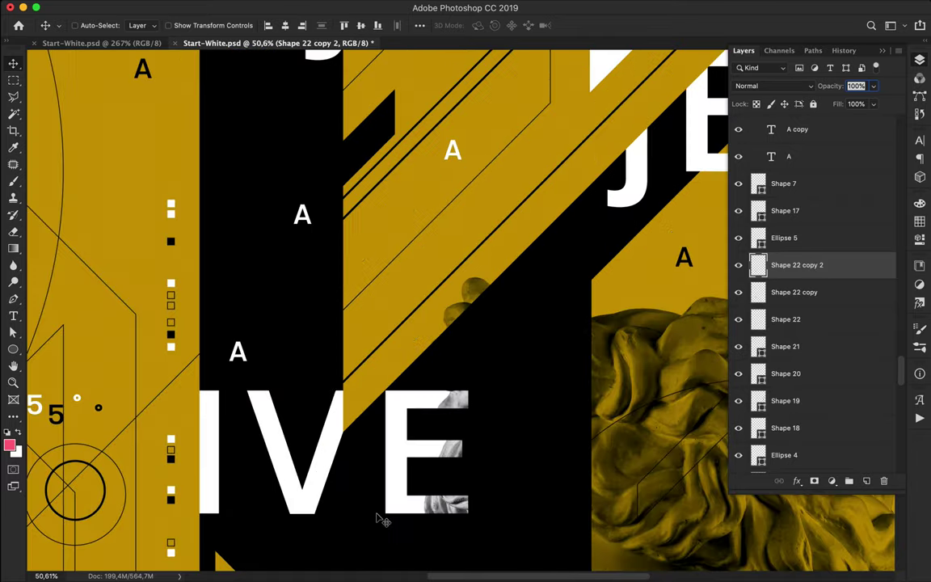
scroll(377, 517, "up", 3)
scroll(378, 519, "down", 6)
left_click(432, 326, "super")
left_click_drag(431, 326, 431, 314)
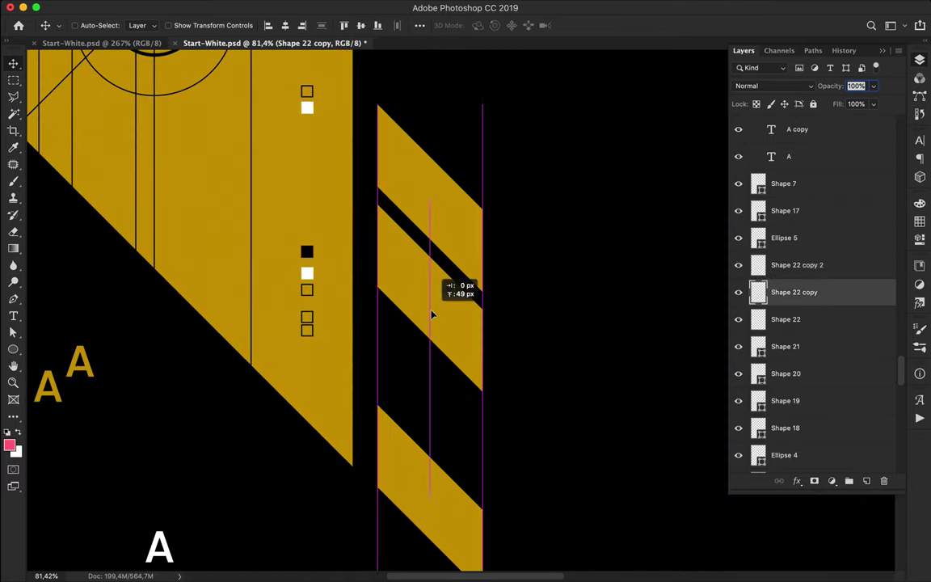
Step: Place another copy of the gold stripe beside the stack below IVE and mirror it horizontally
key("super+0")
left_click_drag(396, 434, 436, 421)
left_click(144, 7)
mouse_move(121, 8)
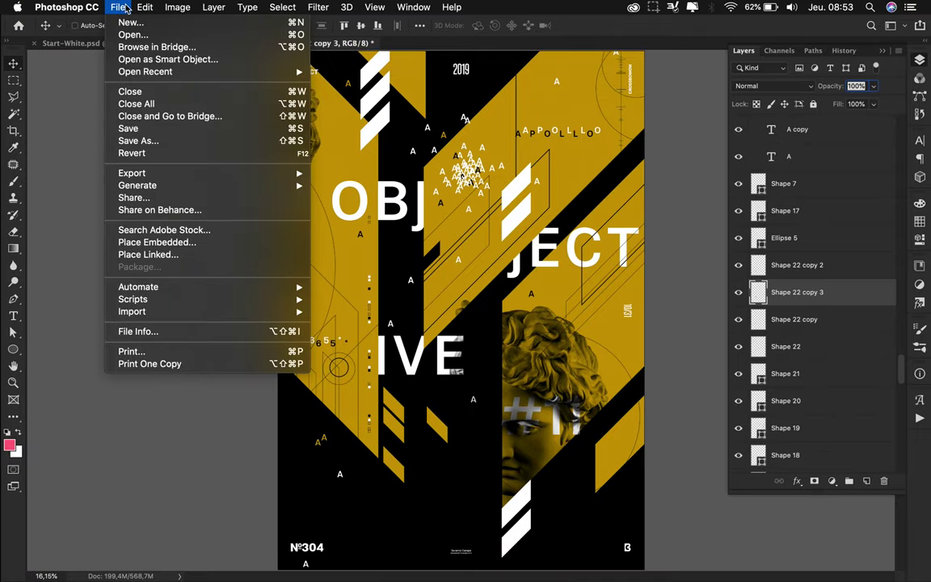
mouse_move(202, 306)
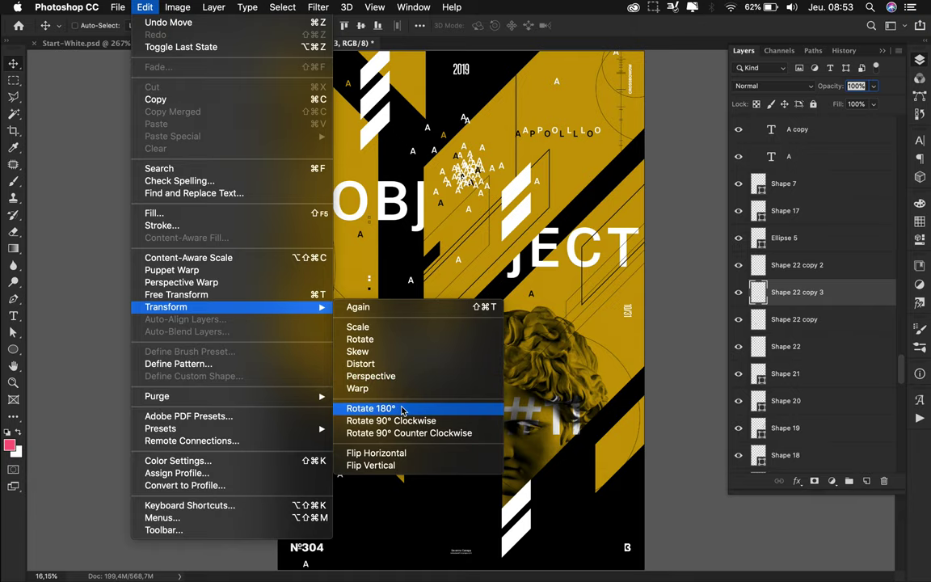
left_click(408, 433)
Step: Spread copies of the gold stripes in columns below OBJ, beside the lower statue and at the poster's lower edge
left_click_drag(437, 434, 573, 469)
left_click_drag(389, 467, 570, 508)
mouse_move(570, 508)
left_mouse_down()
mouse_move(570, 538)
mouse_move(568, 497)
left_mouse_up()
scroll(569, 537, "down", 1)
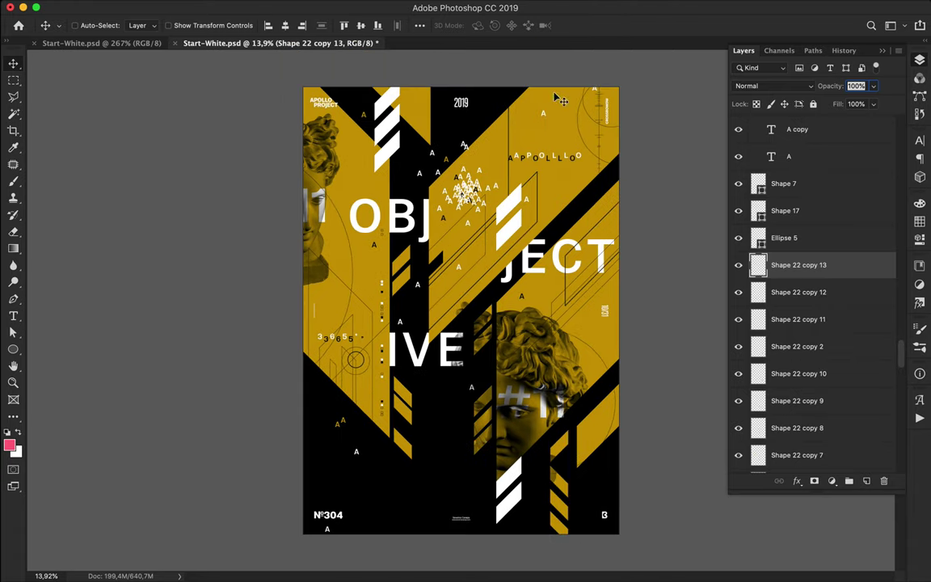
Step: Draw a black filled parallelogram without stroke, 1171 by 290 px, across the upper edge of the gold panel beside 2019
key("p")
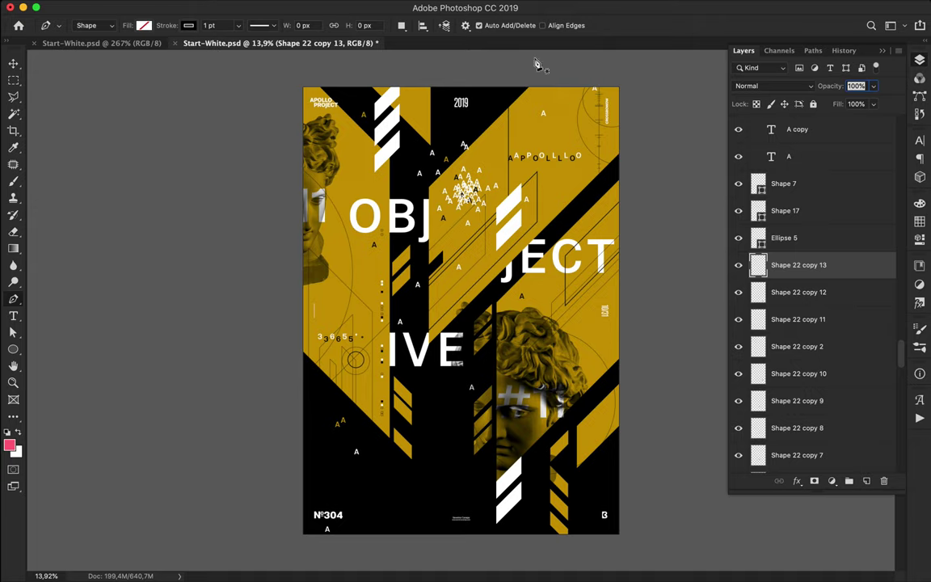
left_click(188, 26)
left_click(135, 49)
left_click(144, 26)
left_click(89, 94)
left_click(543, 81)
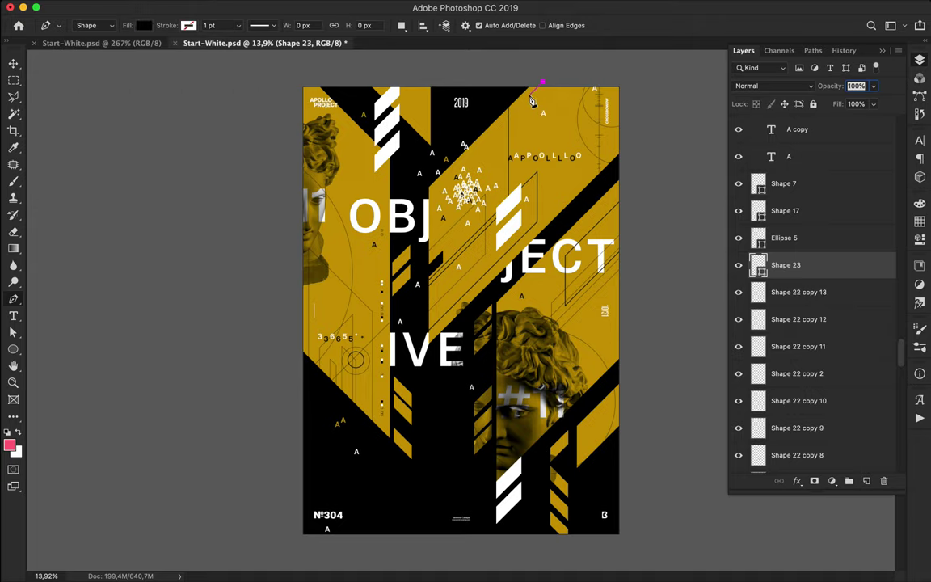
left_click(570, 94)
left_click(584, 82)
left_click(543, 81)
left_click(573, 75)
key("super+z")
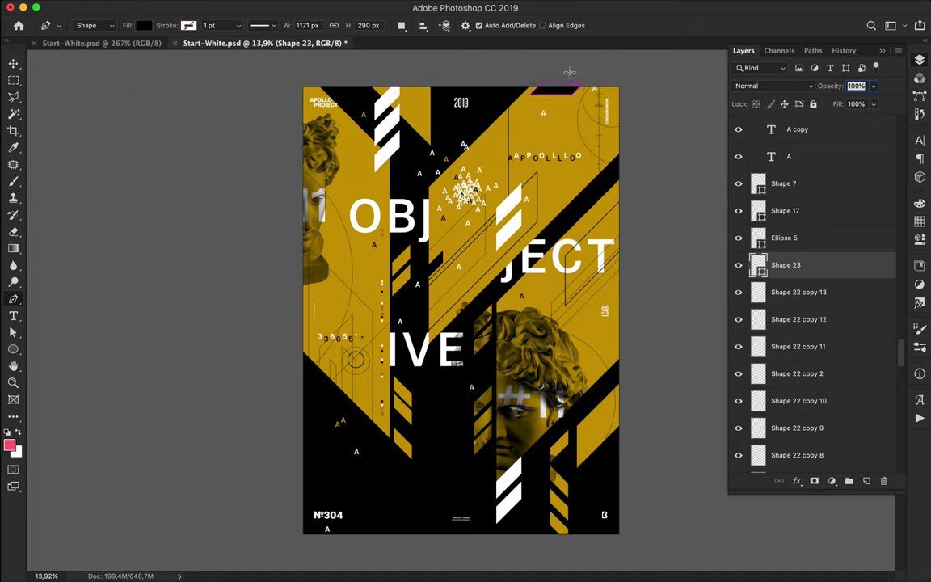
key("v")
key("p")
key("v")
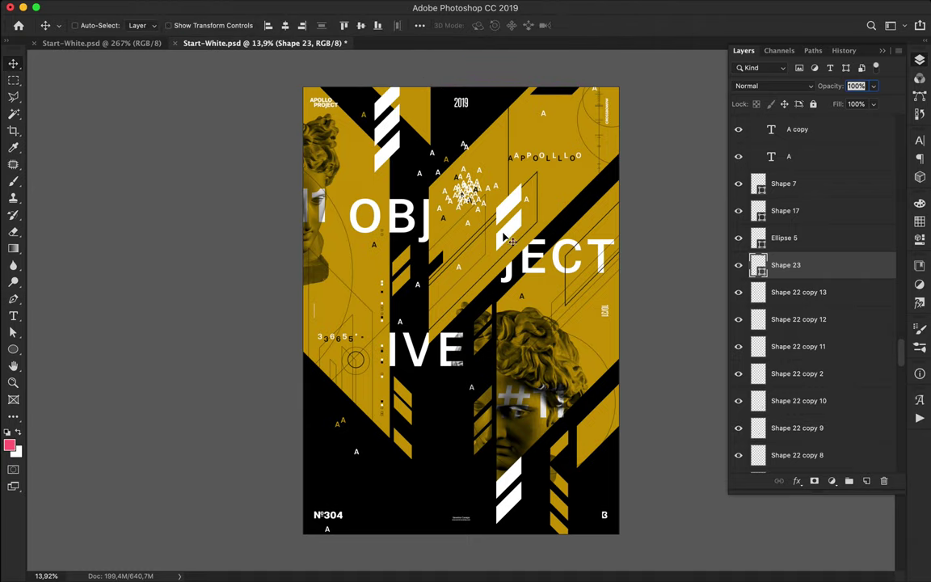
Step: Draw a black parallelogram, 596 by 971 px, over the upper white stripe above JECT
left_click(516, 216)
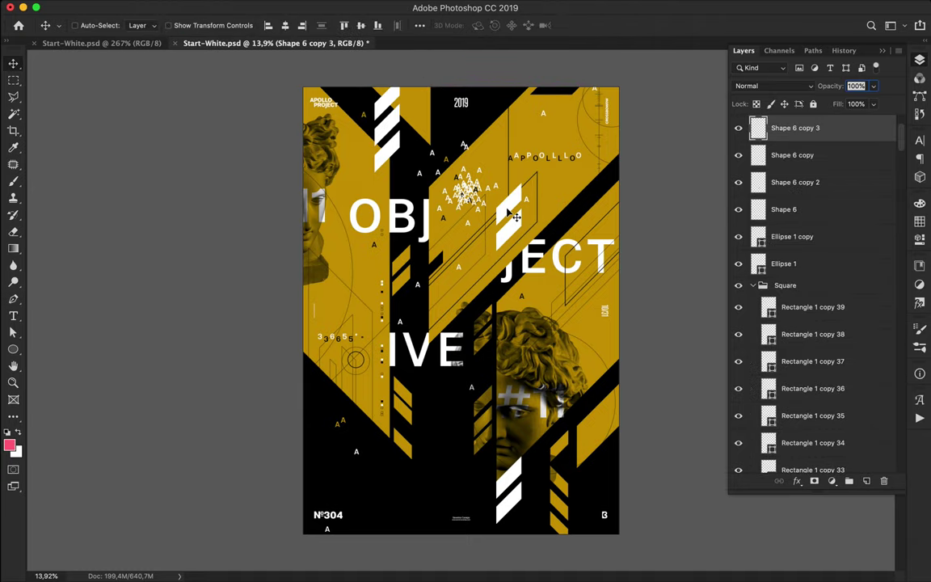
key("p")
left_click(496, 210)
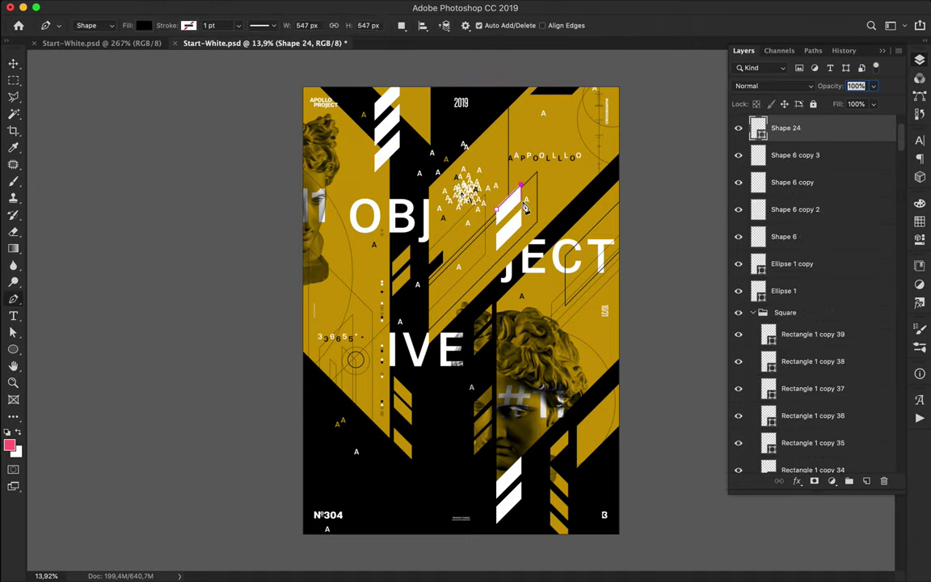
left_click(495, 228)
left_click(497, 210)
Step: Rasterize the black parallelogram's layer and trim its protruding slanted side into a vertical edge
right_click(822, 130)
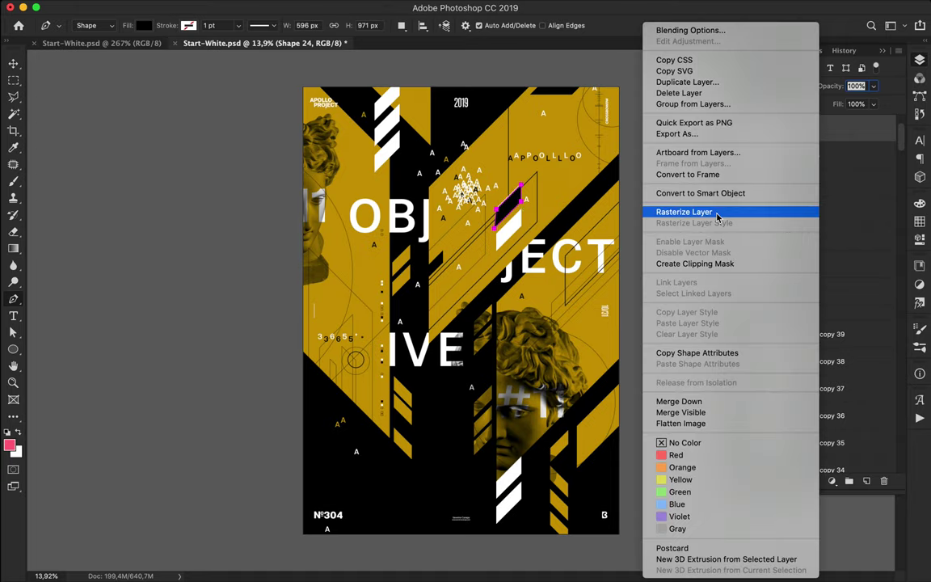
left_click(718, 214)
key("l")
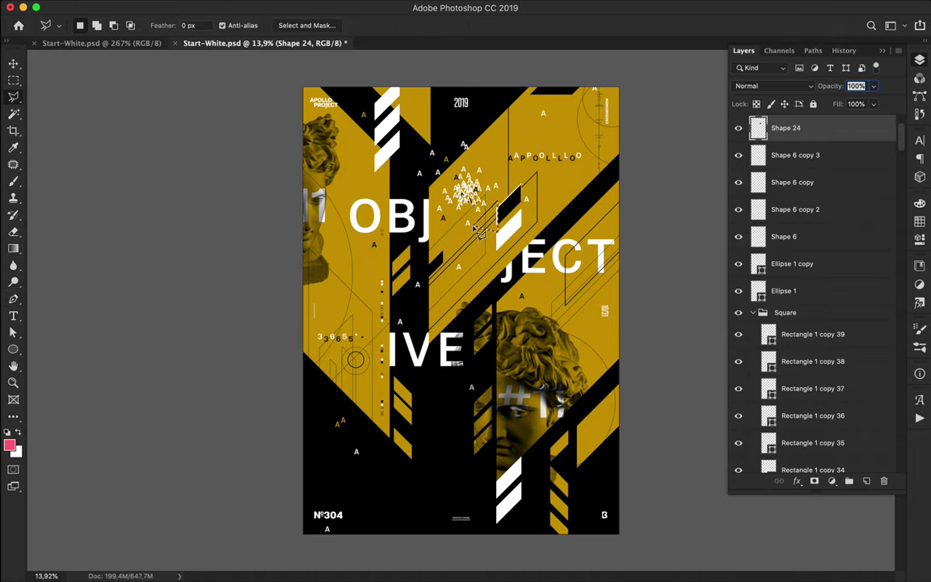
key("v")
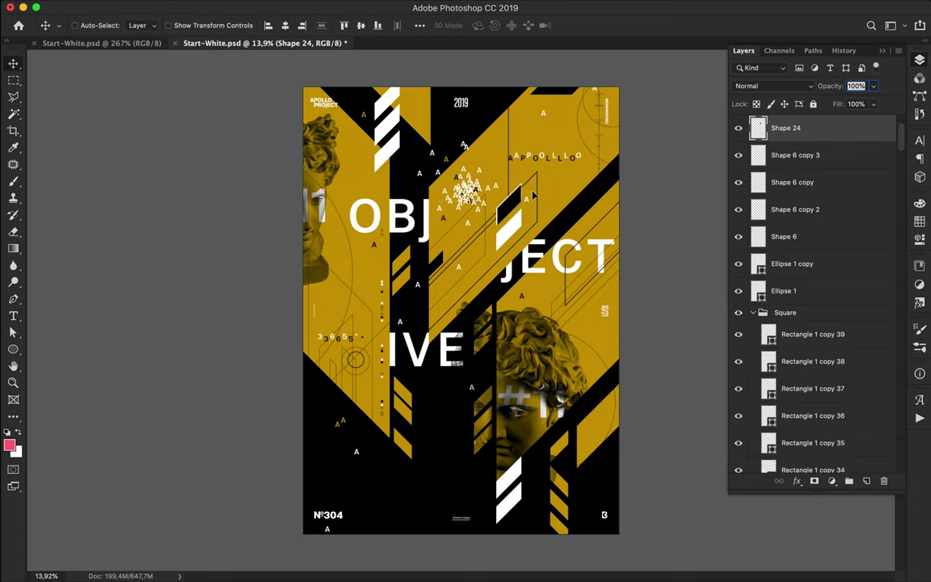
Step: Move the black stripe off the white one and duplicate it across the upper gold panel, the lower statue's hair and the left panel
left_click_drag(515, 199, 568, 182)
left_click_drag(565, 189, 586, 307, "alt")
left_click_drag(572, 299, 571, 334, "alt")
left_click_drag(559, 334, 342, 268, "alt")
Step: Flip the left panel's black stripe horizontally and duplicate it beside the upper statue and in a stacked pair above the number row
left_click(117, 6)
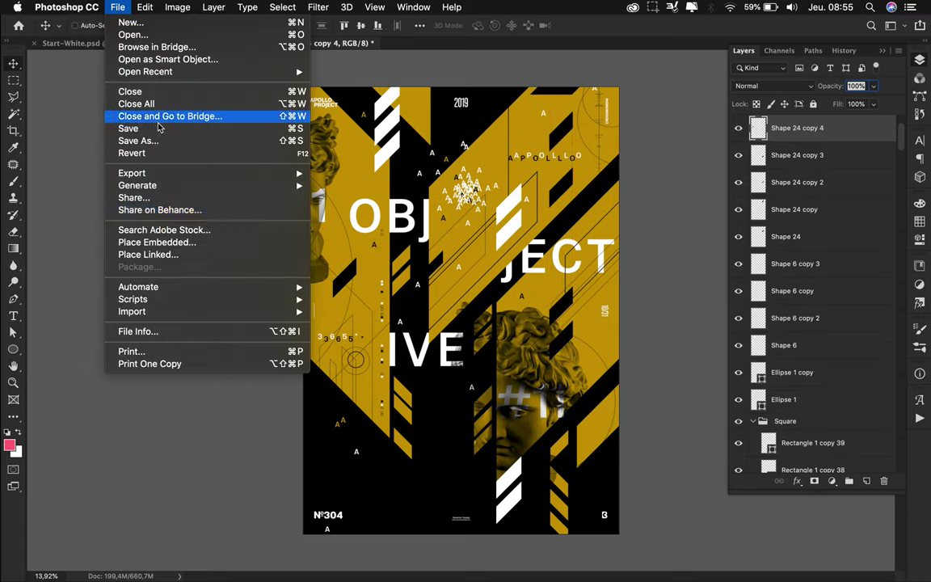
mouse_move(146, 7)
mouse_move(267, 306)
left_click(376, 452)
left_click_drag(370, 299, 356, 166)
left_click(353, 290, "shift+super")
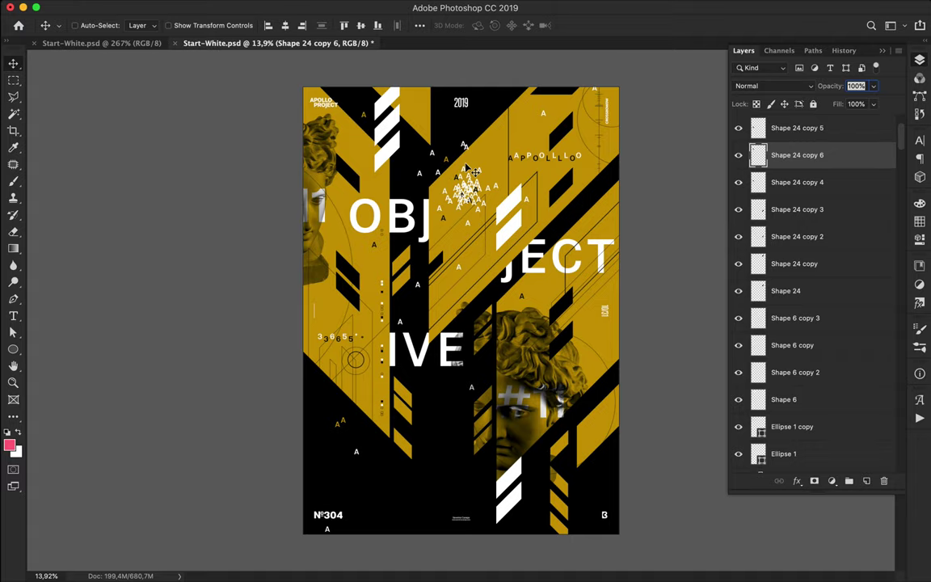
Step: Duplicate squares from the left panel's column onto the edge of the central gold panel above IVE
scroll(358, 290, "up", 10)
scroll(356, 289, "left", 5)
left_click(347, 274, "super")
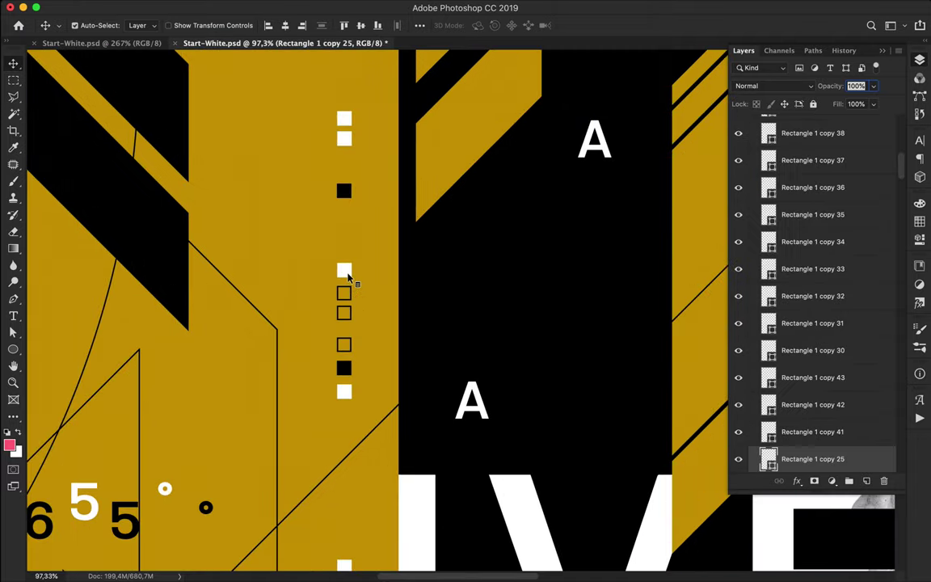
left_click(353, 188, "shift")
left_click_drag(345, 191, 701, 167)
left_click_drag(701, 169, 407, 143)
Step: Add further white, black and outlined square copies down the central panel's new column at uneven spacing
left_click_drag(408, 222, 409, 313)
left_click_drag(409, 311, 409, 360)
left_click(413, 245, "super")
left_click_drag(413, 249, 414, 335)
left_click_drag(409, 139, 412, 465)
Step: Duplicate three squares from the central column onto the gold area beside the lower statue's hair and rotate them 90° into a row
scroll(440, 417, "down", 5)
scroll(439, 418, "right", 5)
scroll(440, 418, "down", 3)
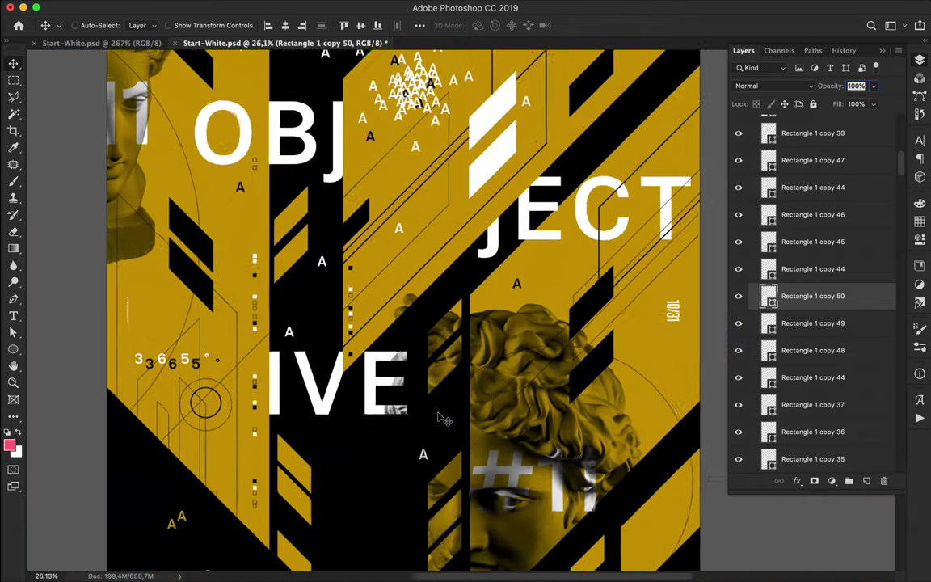
scroll(395, 325, "up", 5)
left_click(400, 329, "shift")
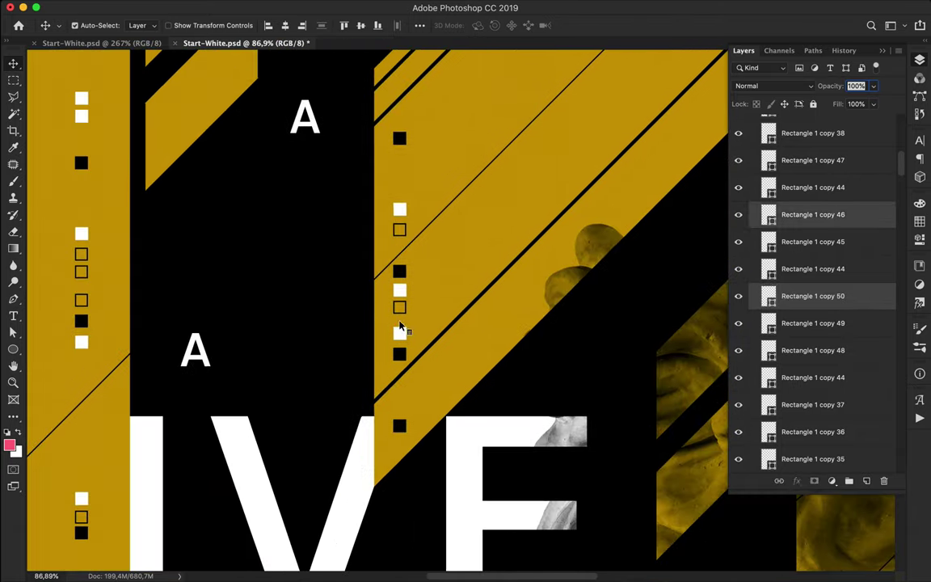
left_click(403, 309, "shift")
scroll(435, 276, "down", 5)
scroll(435, 276, "right", 5)
left_click_drag(119, 283, 506, 335)
key("super+t")
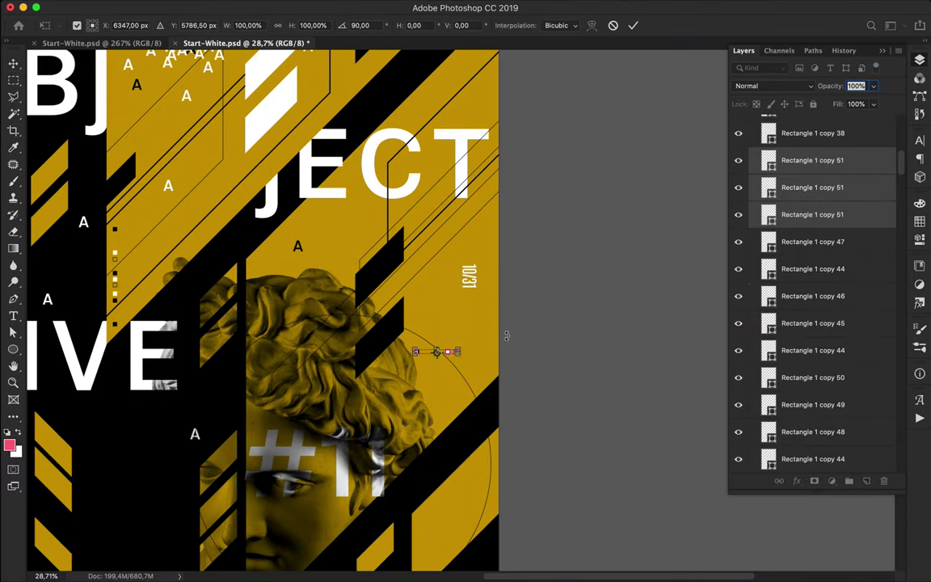
key("Return")
Step: Extend the horizontal square row beside the lower statue with more spaced copies and save the document
scroll(462, 311, "up", 3)
left_click(380, 387)
left_click_drag(380, 387, 487, 388)
left_click_drag(488, 387, 508, 388)
left_click(454, 388)
mouse_move(454, 388)
left_mouse_down()
mouse_move(397, 390)
mouse_move(466, 391)
left_mouse_up()
scroll(526, 324, "down", 10)
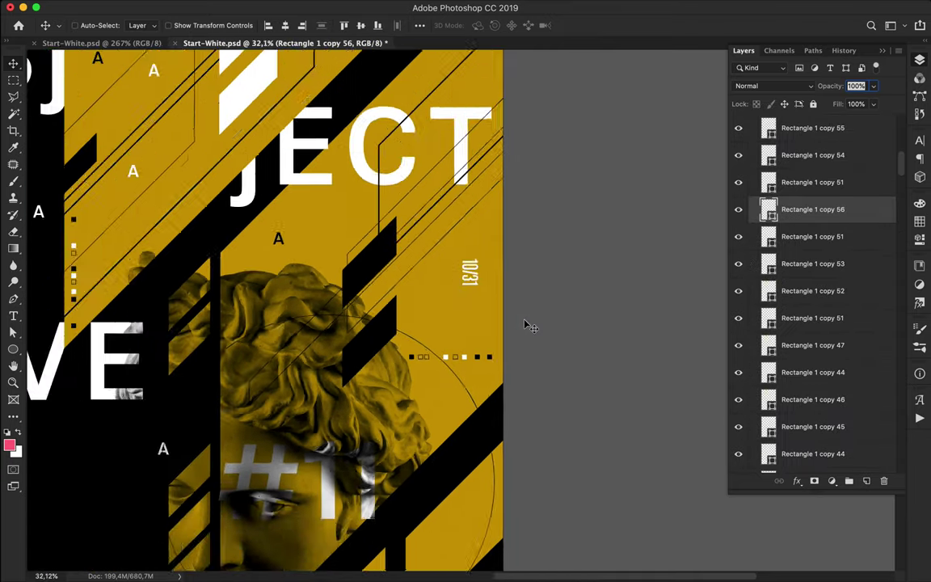
key("super+s")
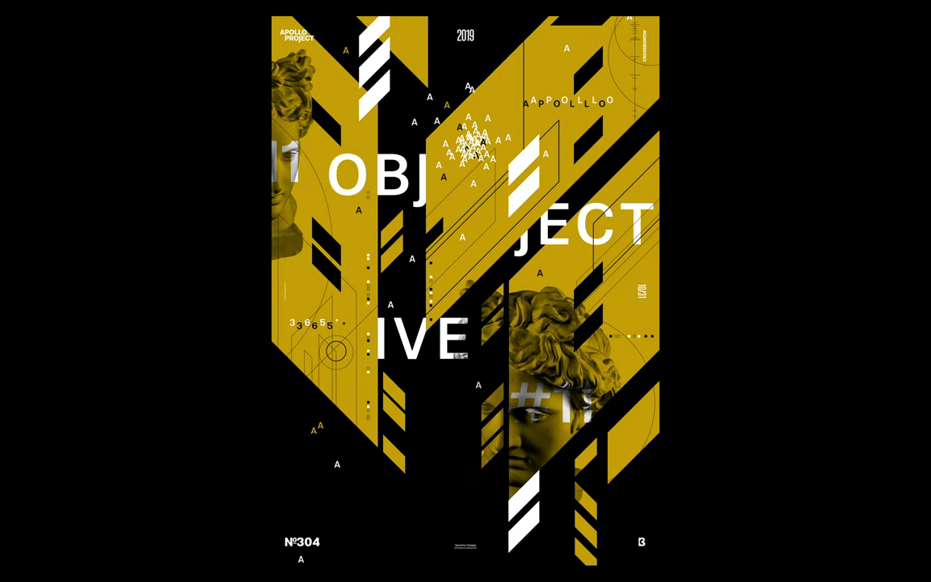